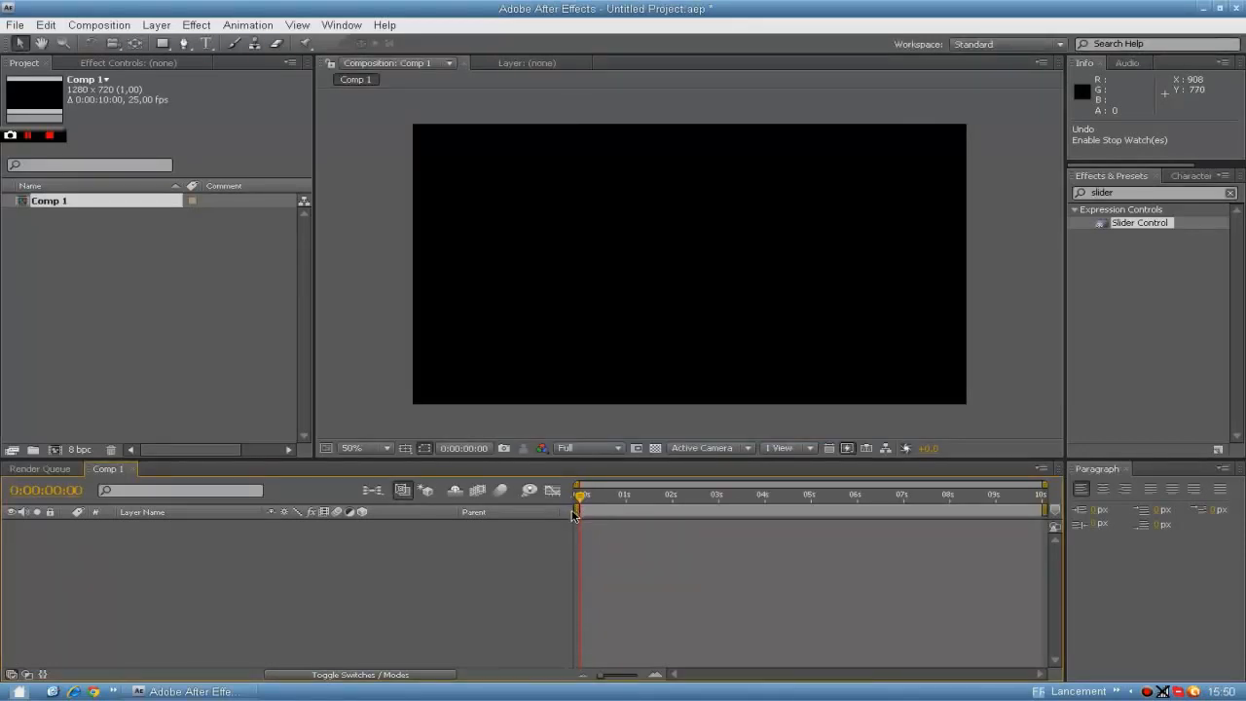
Clear the effects search and add the title text "barre de santé" in the upper part of the composition.
left_click(1230, 193)
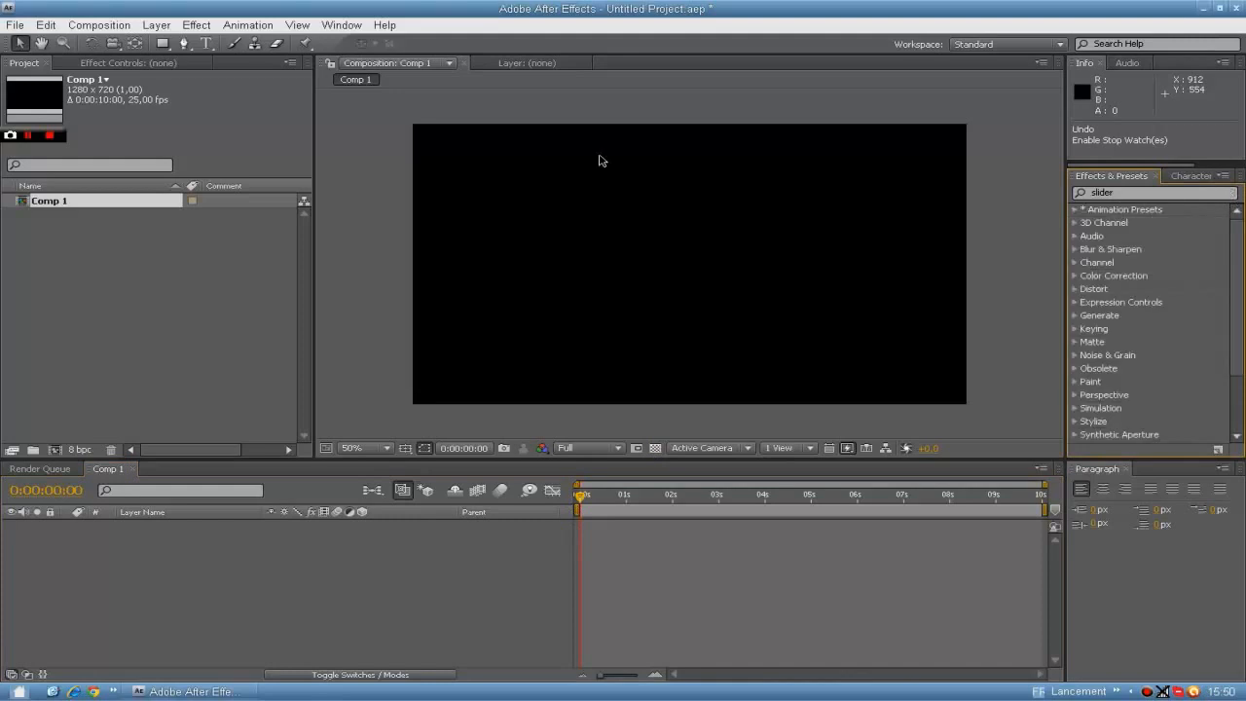
left_click(207, 43)
left_click(578, 212)
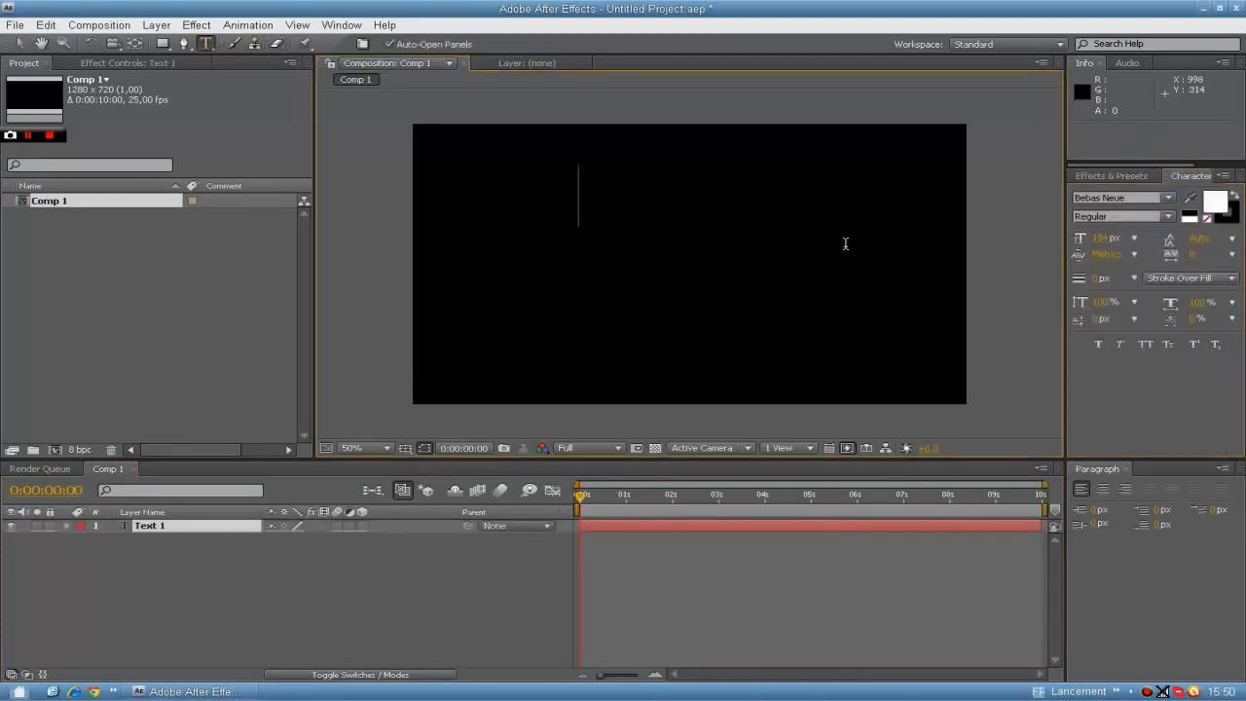
type("B        ")
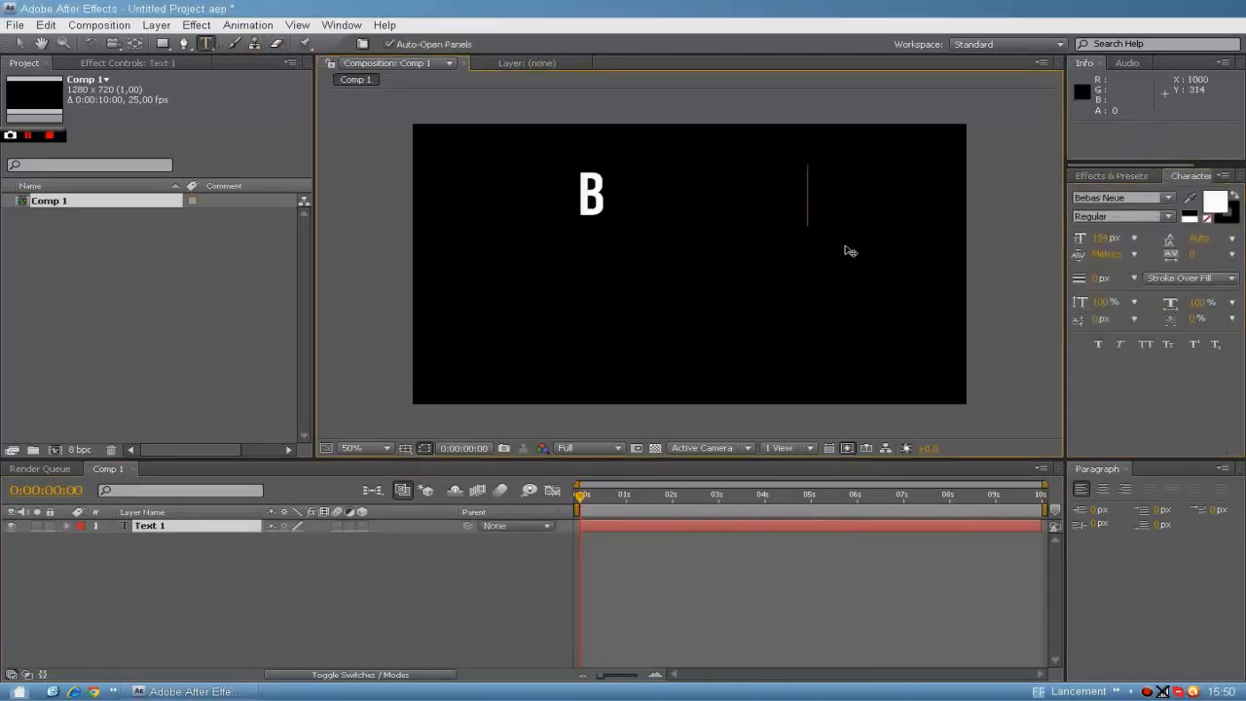
type("ANTÉ")
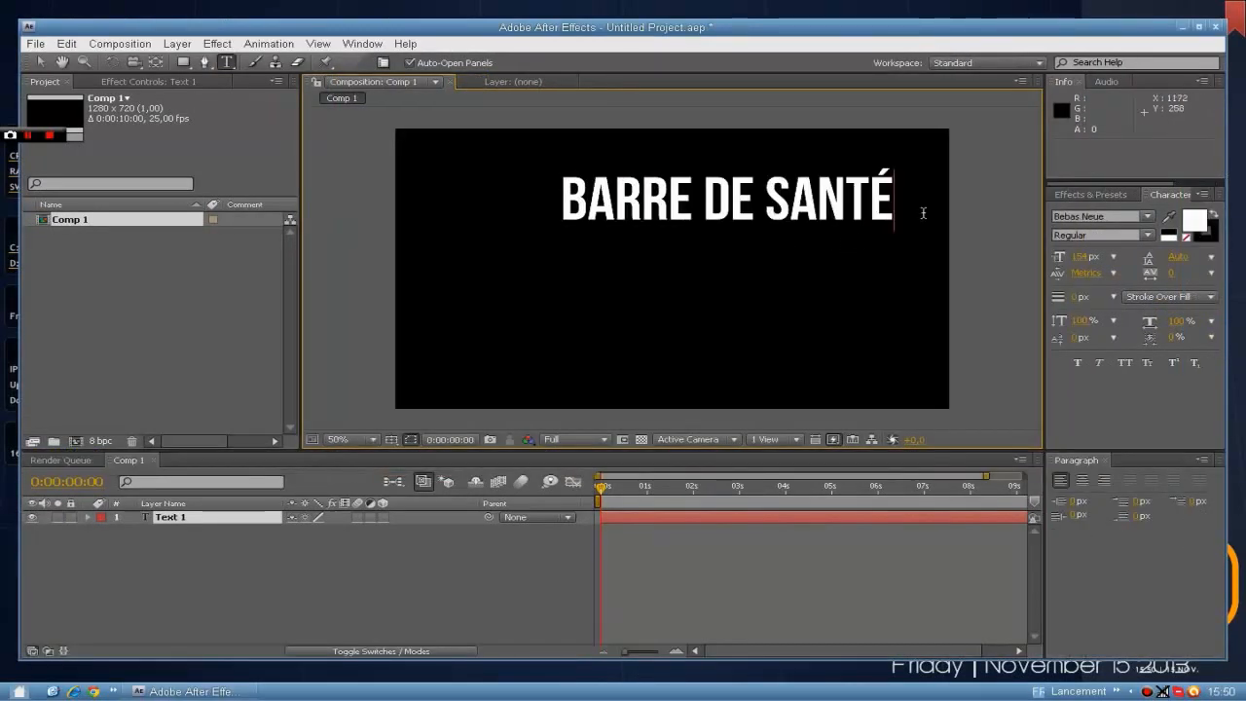
left_click_drag(843, 281, 757, 273)
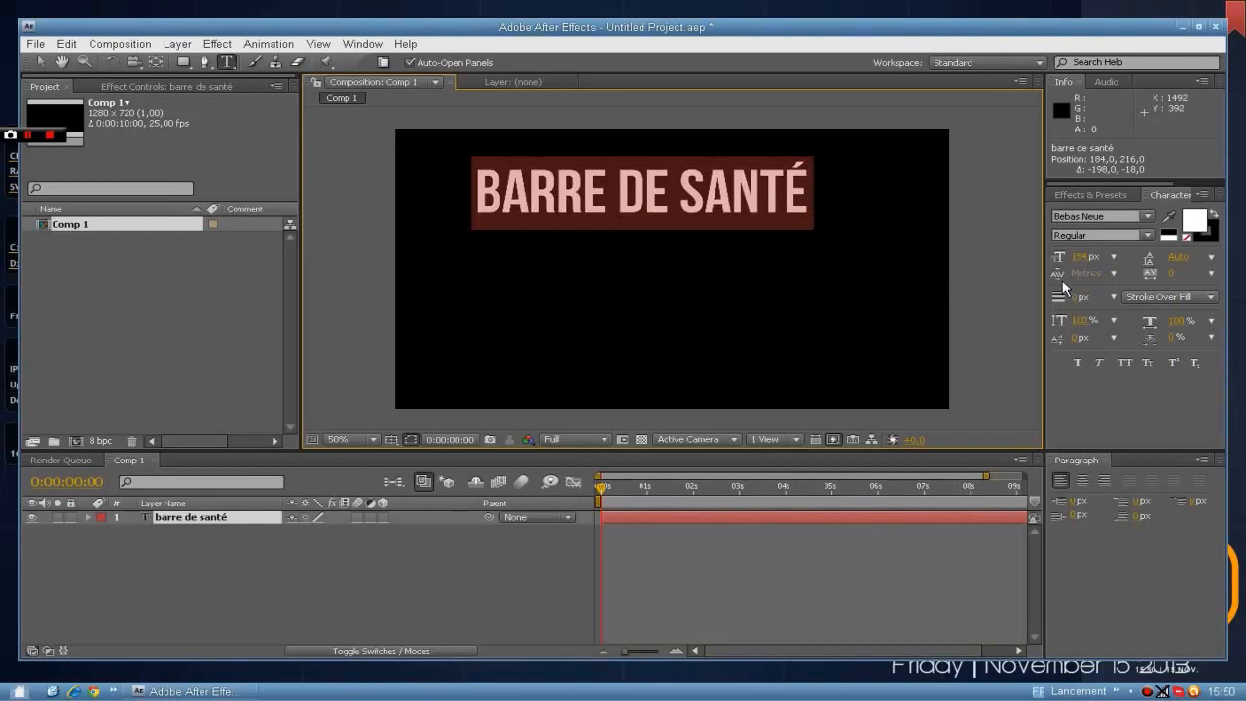
Reduce the title's font size to about 119 px and reposition the text centrally in the upper part of the frame.
left_click(1078, 256)
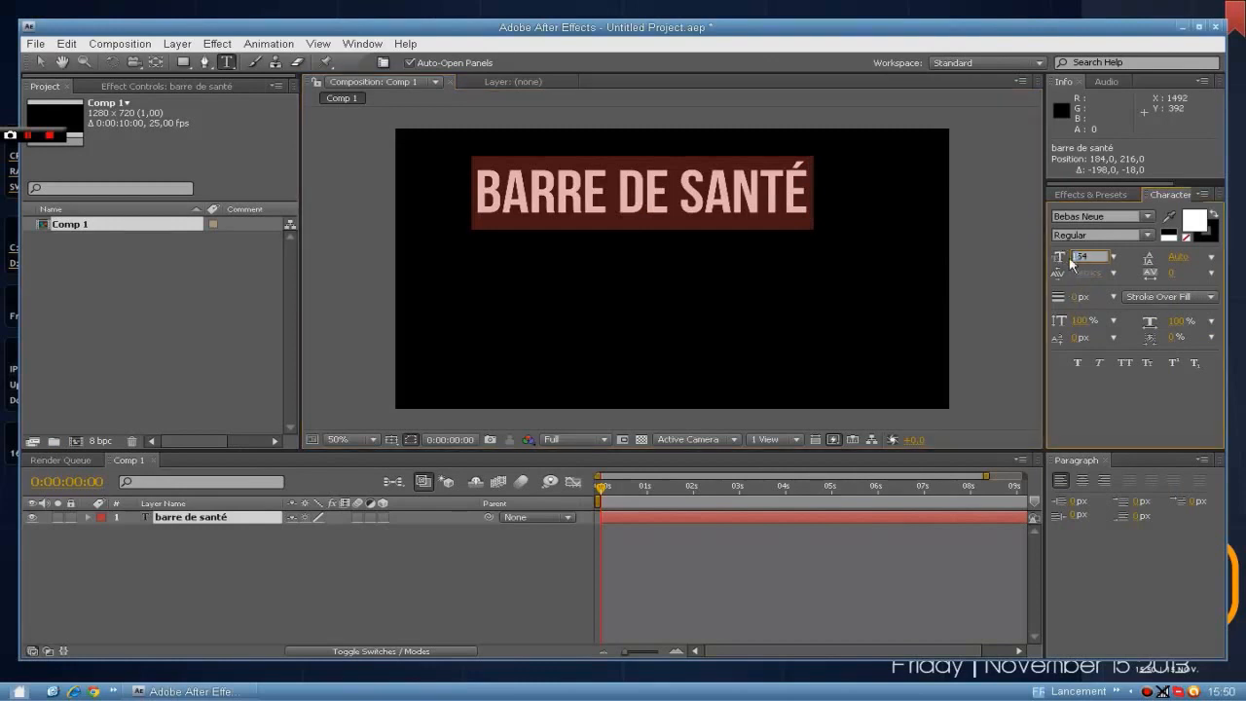
left_click(1060, 260)
left_click_drag(1076, 258, 1049, 258)
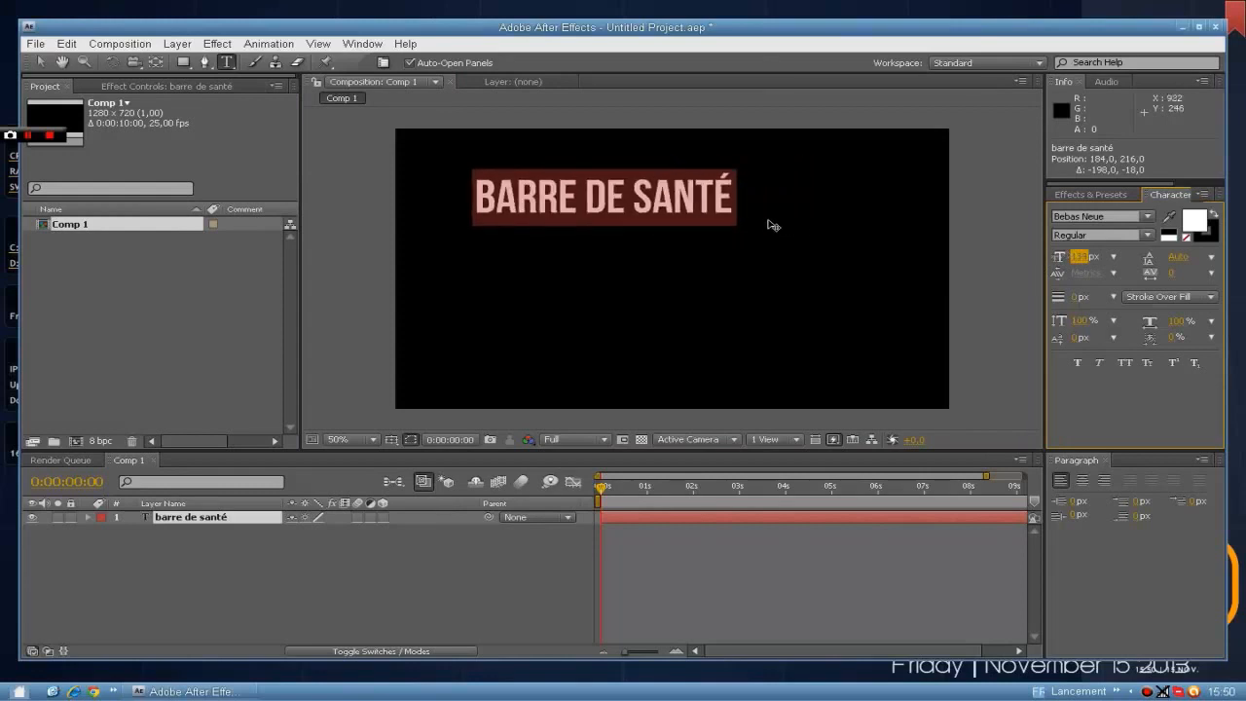
left_click(733, 226)
left_click_drag(737, 275, 792, 288)
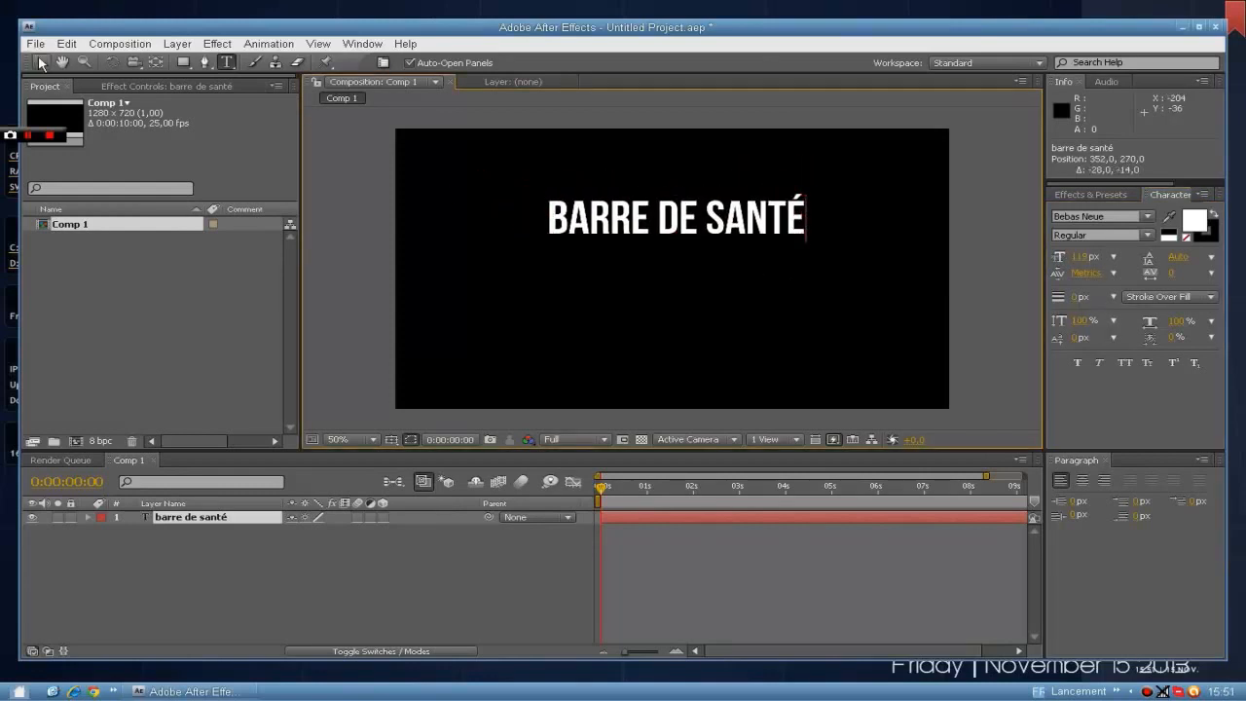
left_click(41, 63)
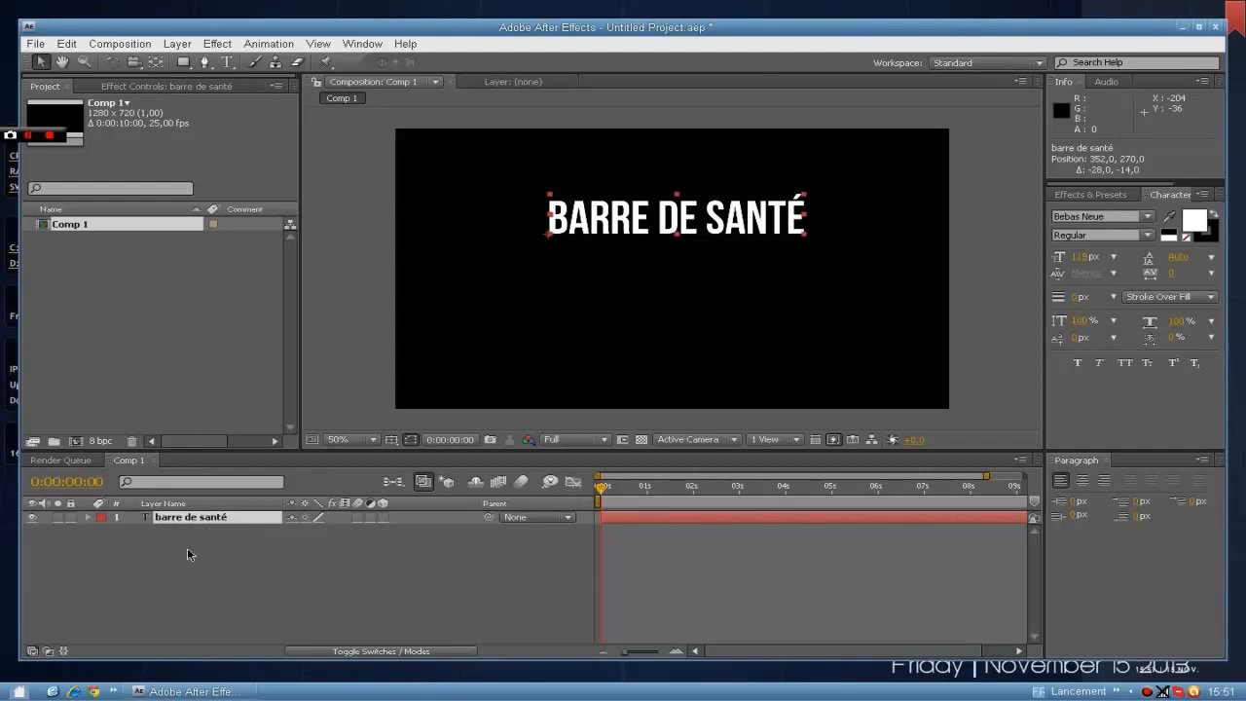
left_click(179, 576)
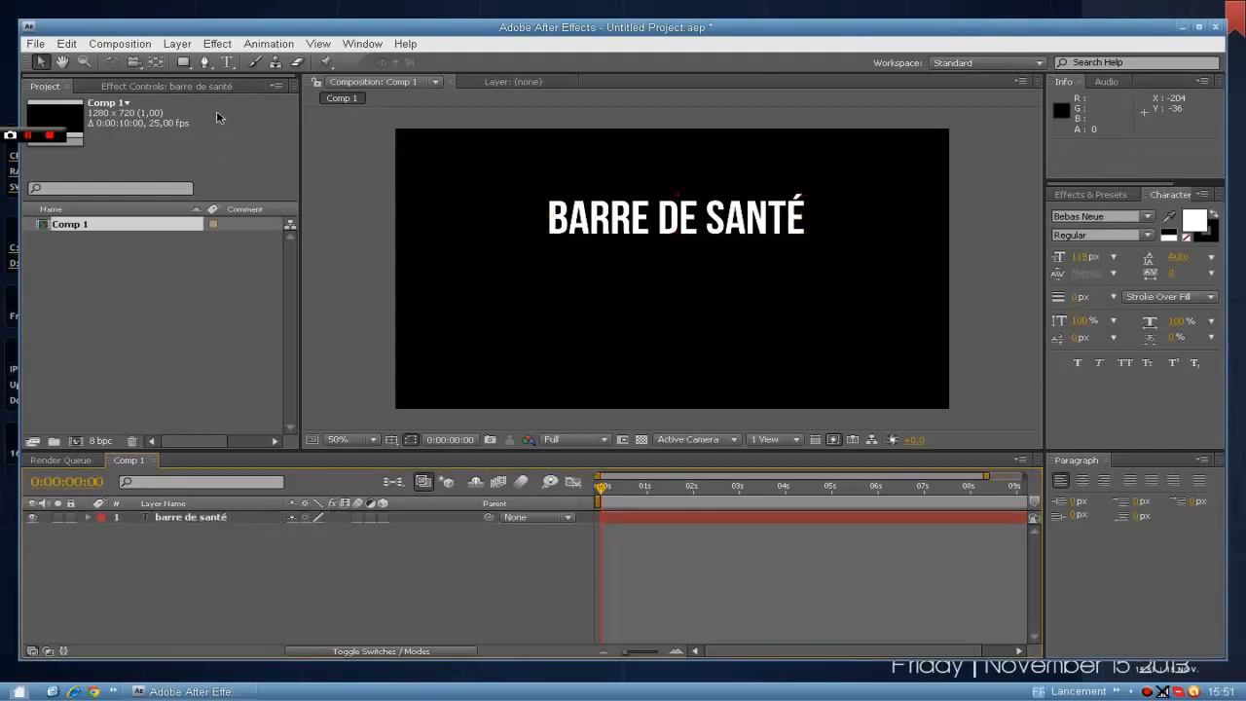
Configure the Rectangle tool with no fill and a solid-color stroke.
left_click(183, 62)
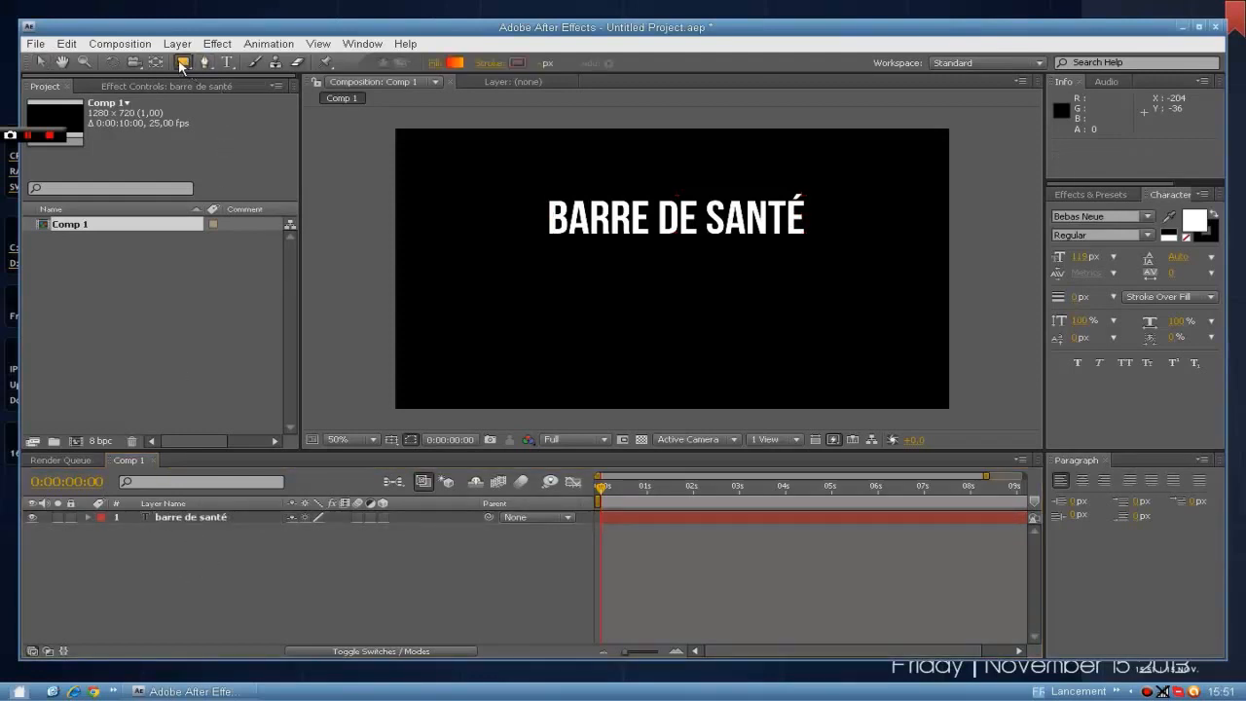
left_click(434, 63)
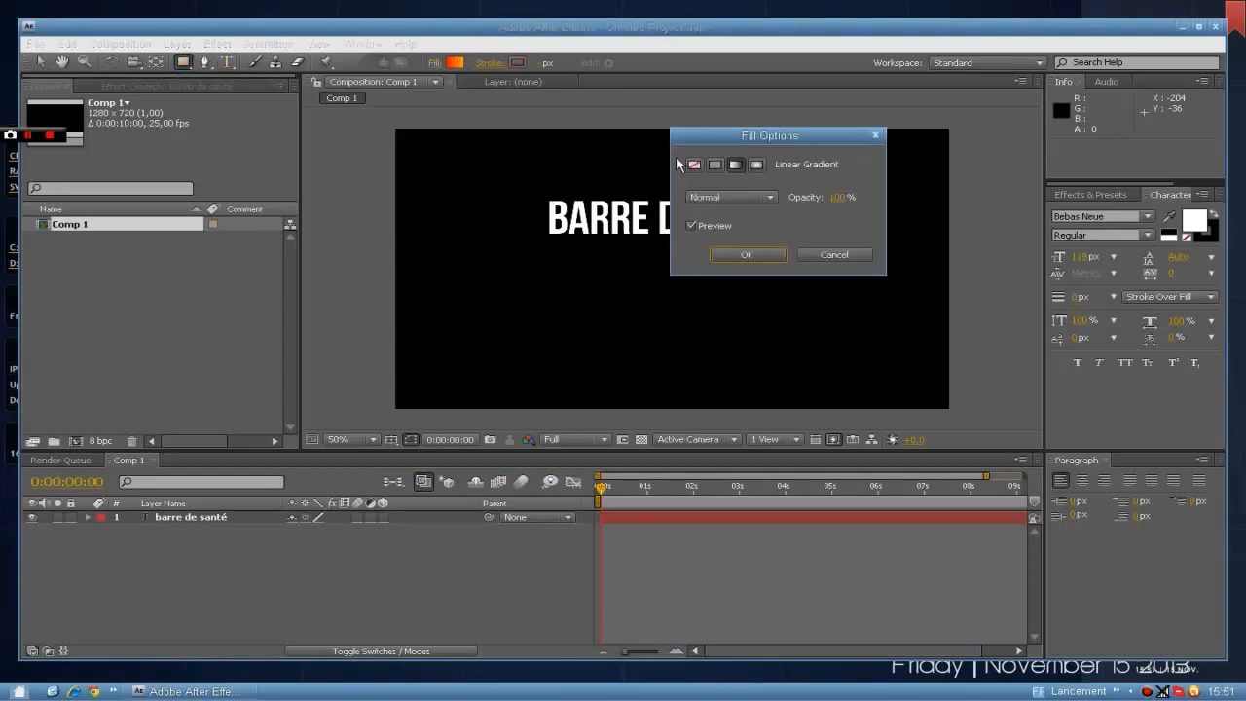
left_click(694, 164)
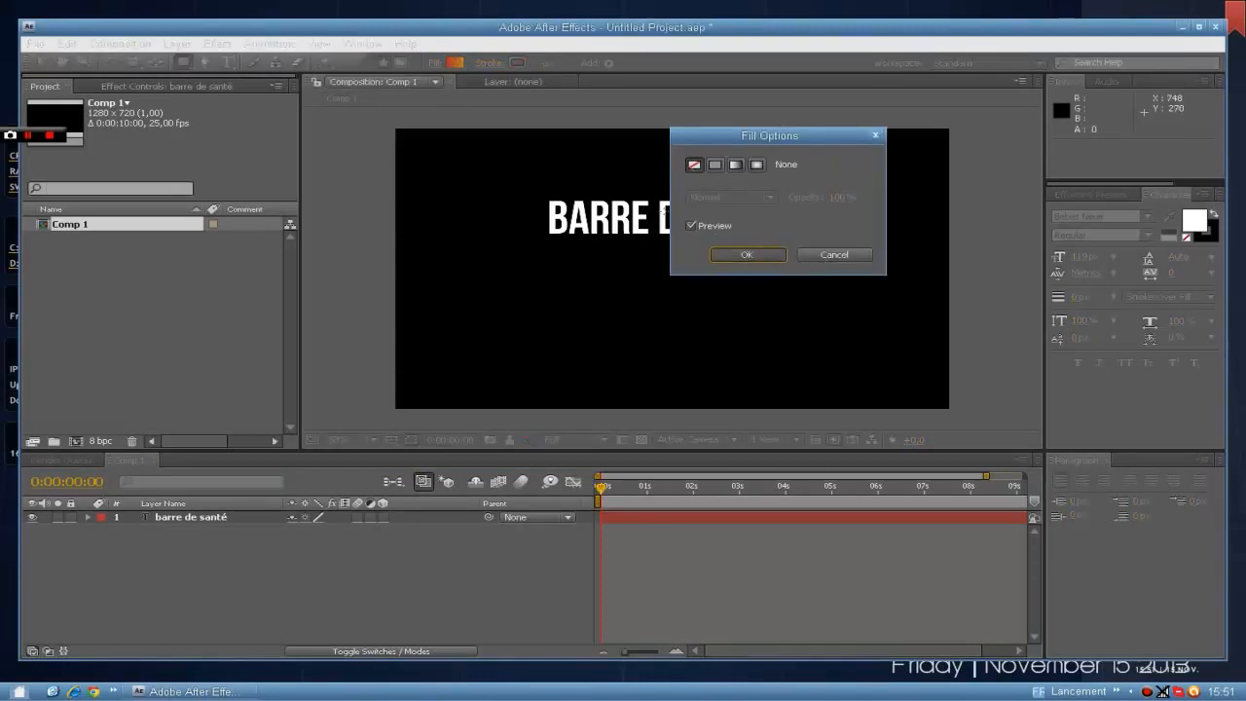
key("Return")
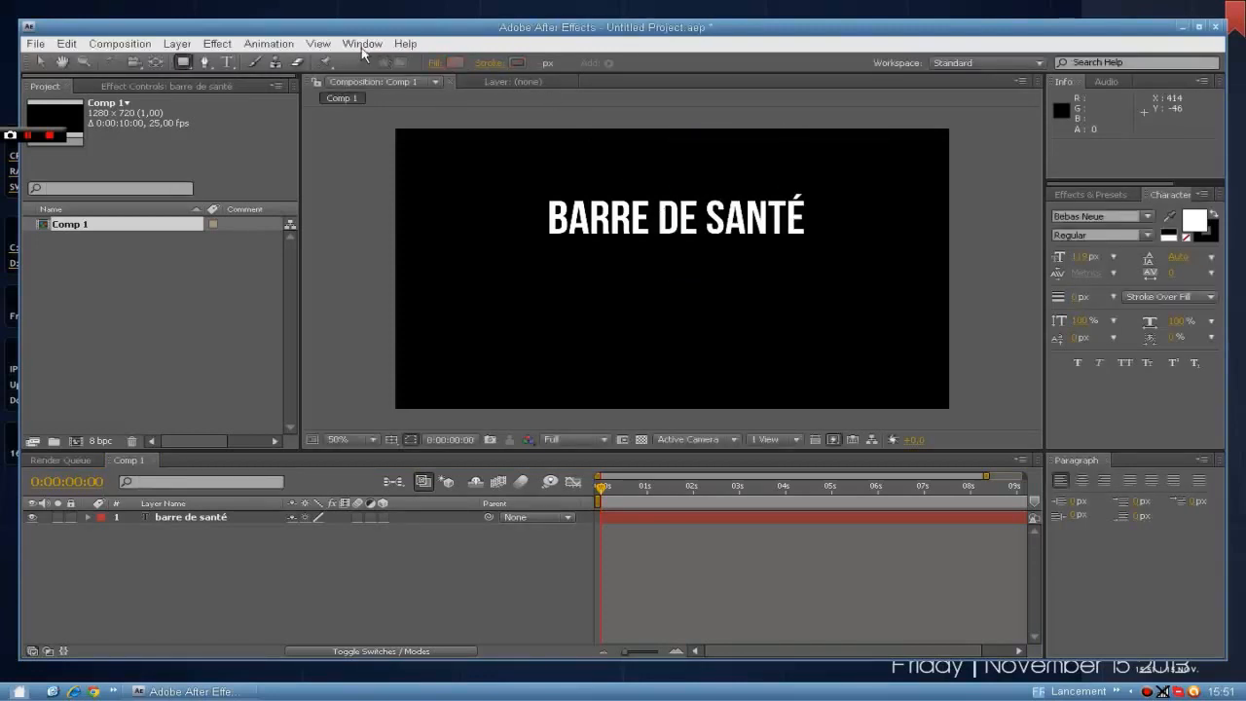
left_click(492, 63)
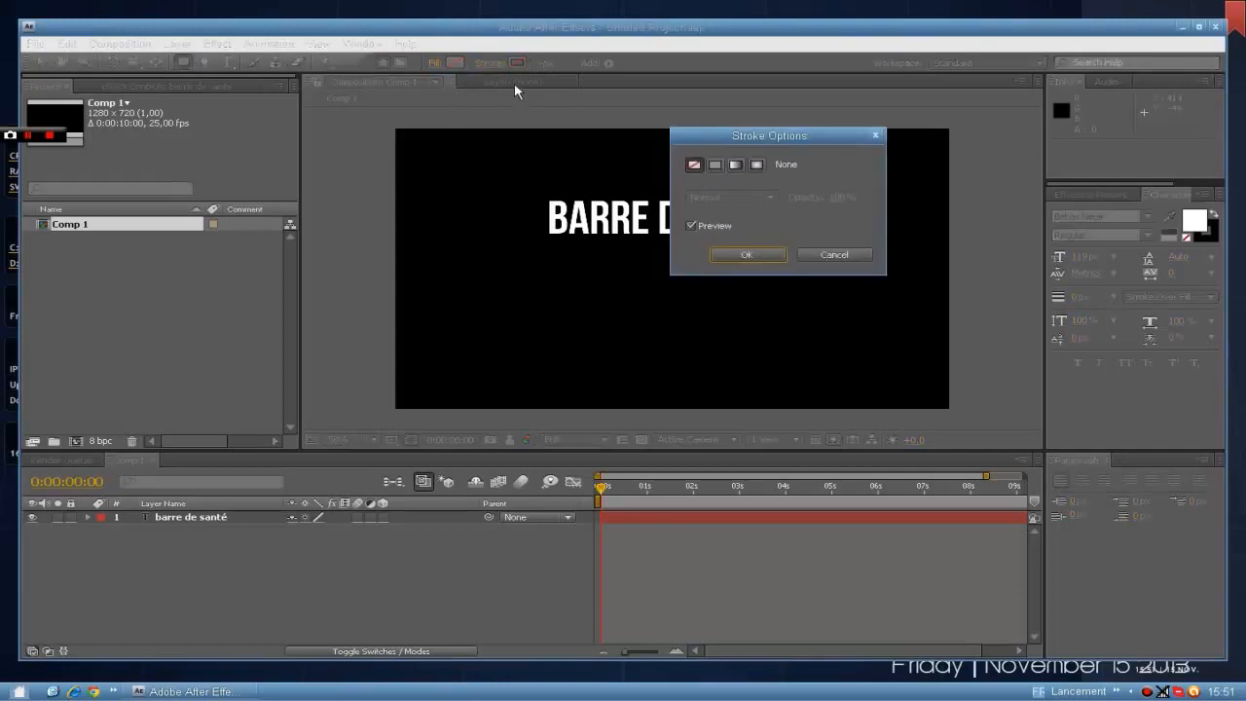
left_click(714, 165)
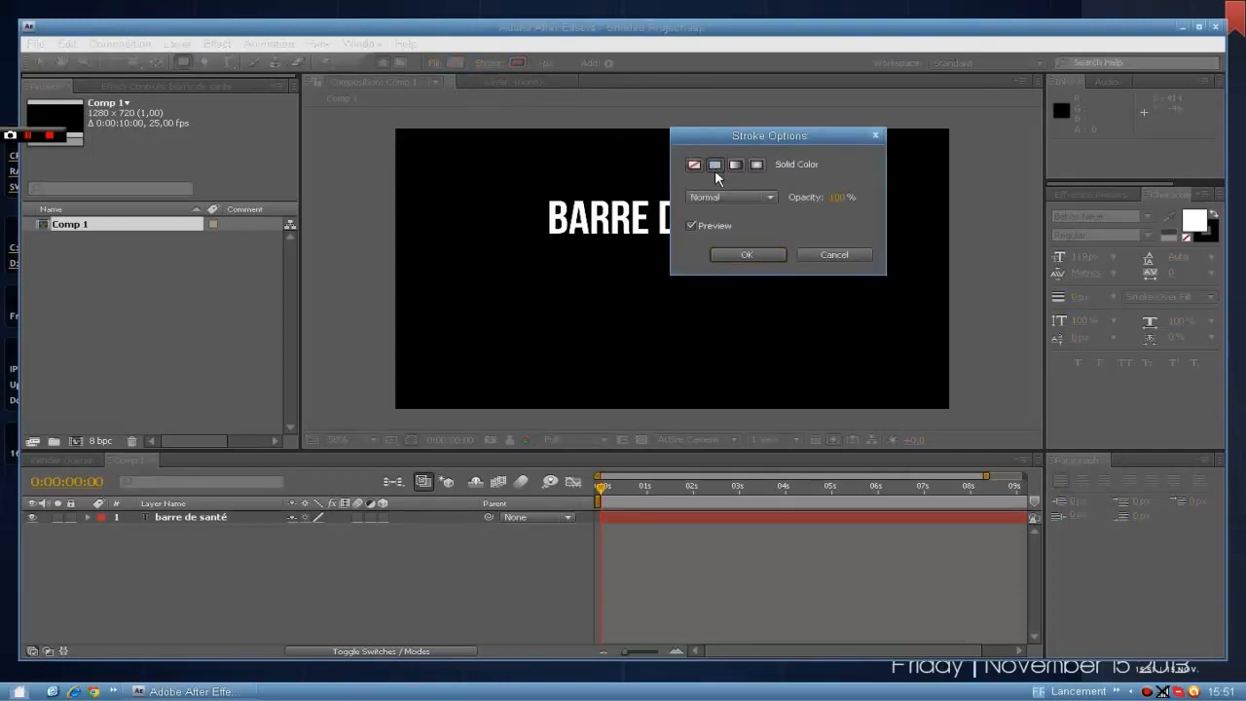
left_click(771, 255)
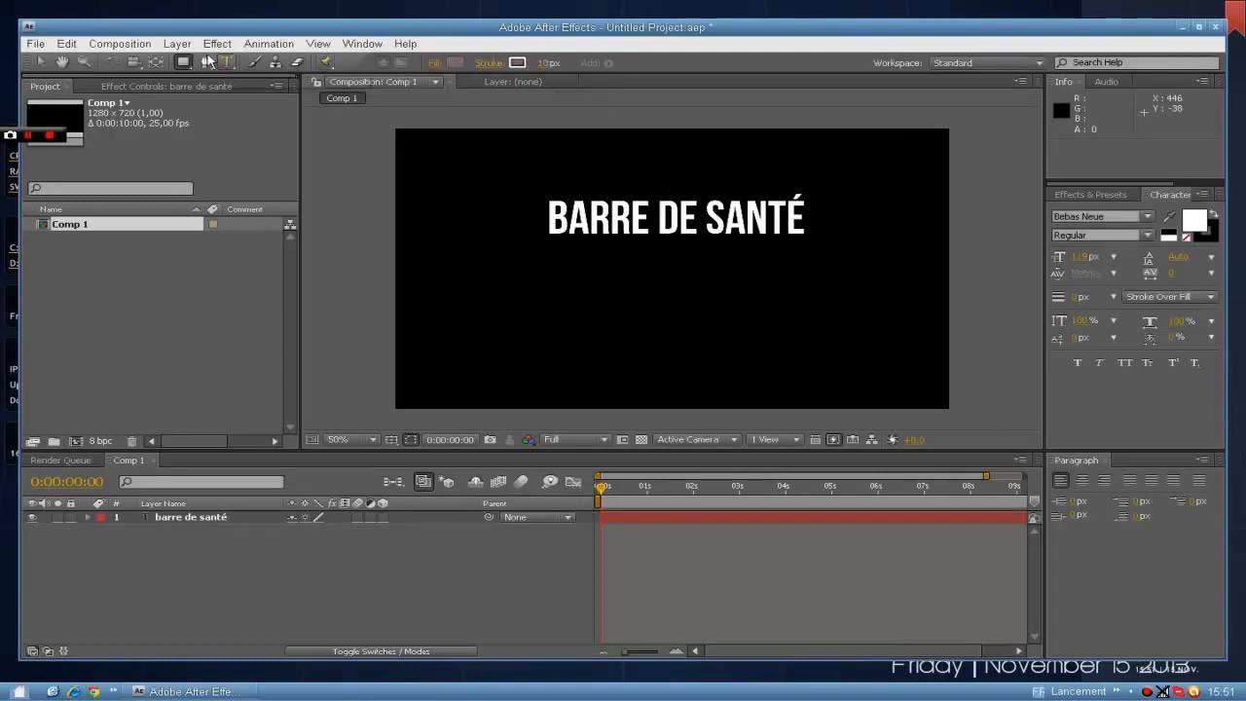
Create a frame-sized rectangle on its own shape layer and resize its path to a thin bar 500 px wide.
double_click(184, 64)
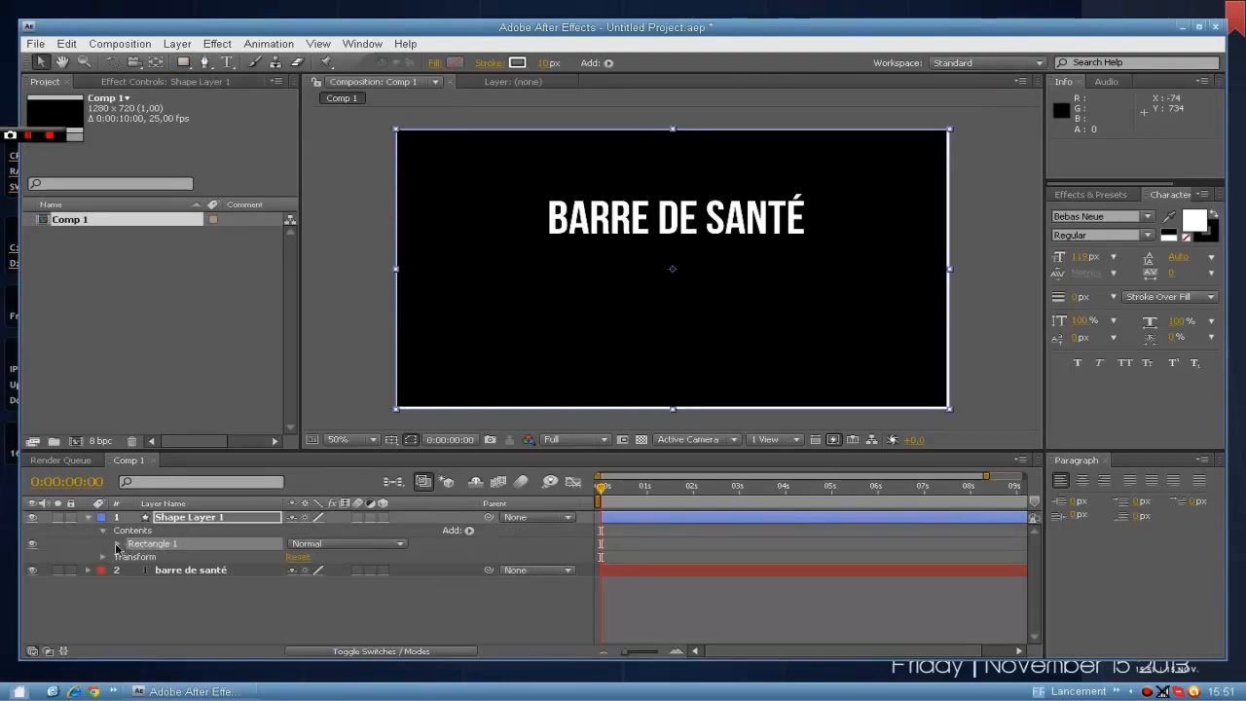
left_click(116, 545)
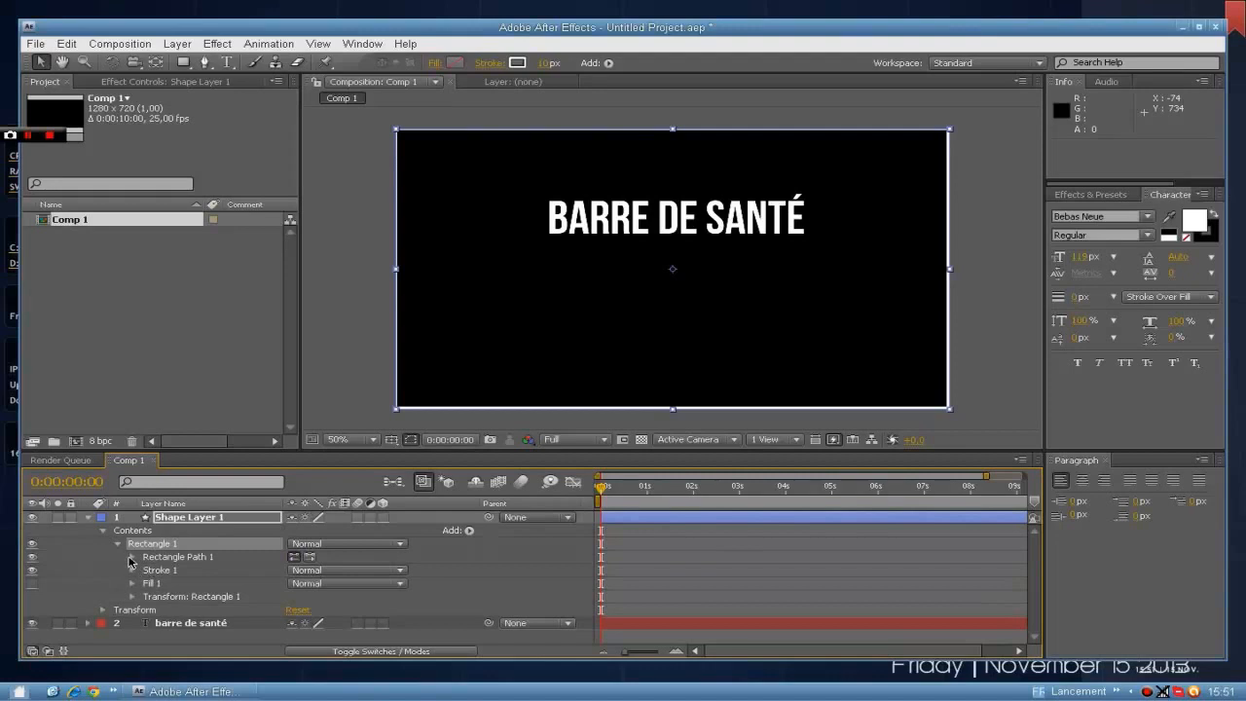
left_click(132, 557)
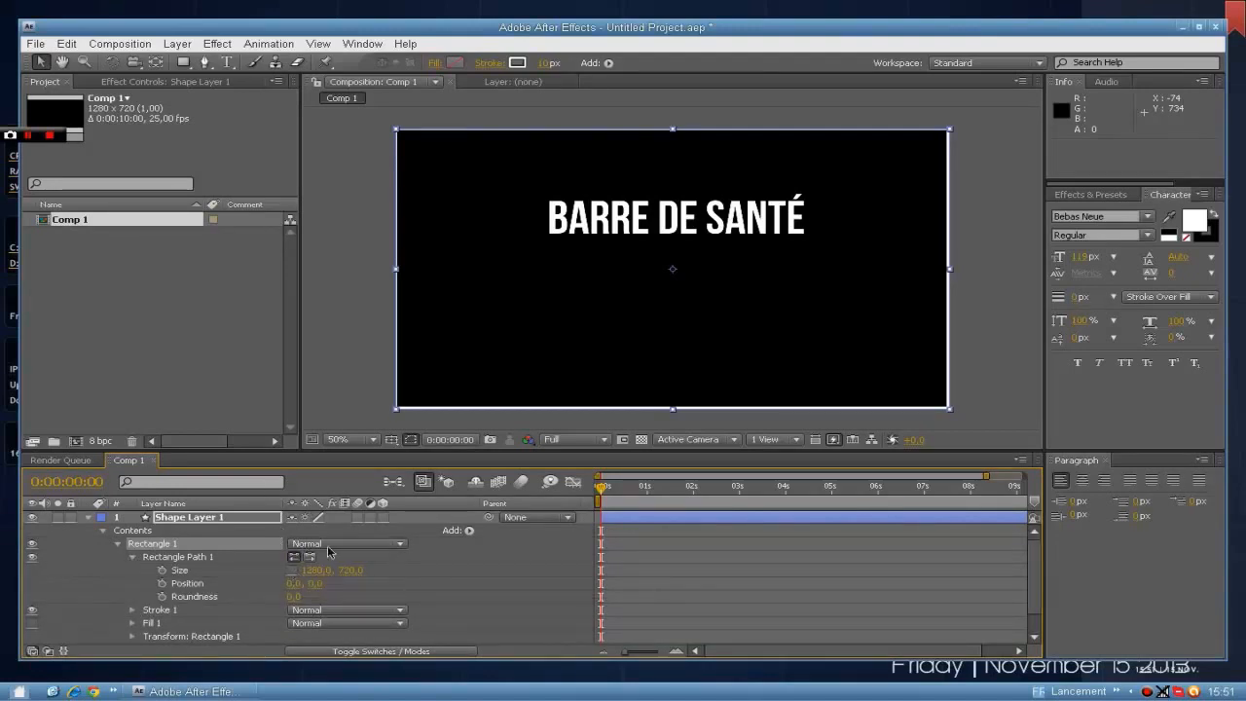
left_click(316, 570)
type("500")
key("Return")
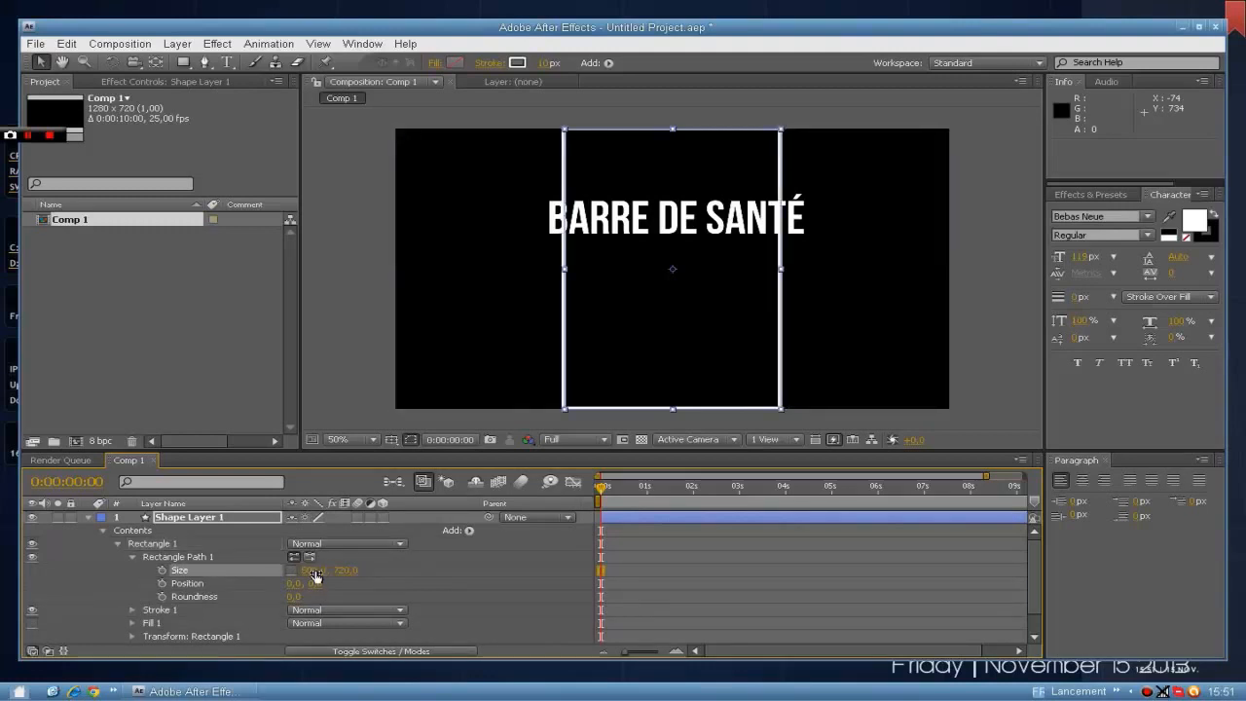
left_click_drag(359, 573, 209, 592)
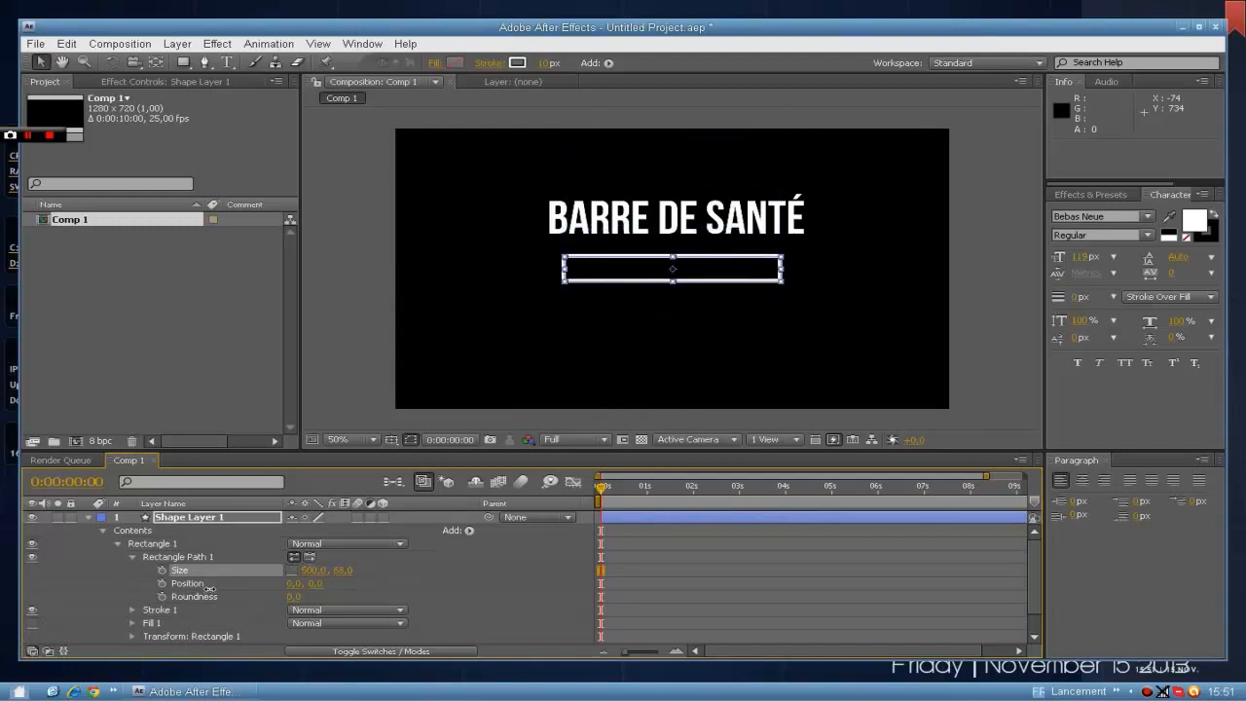
left_click(188, 583)
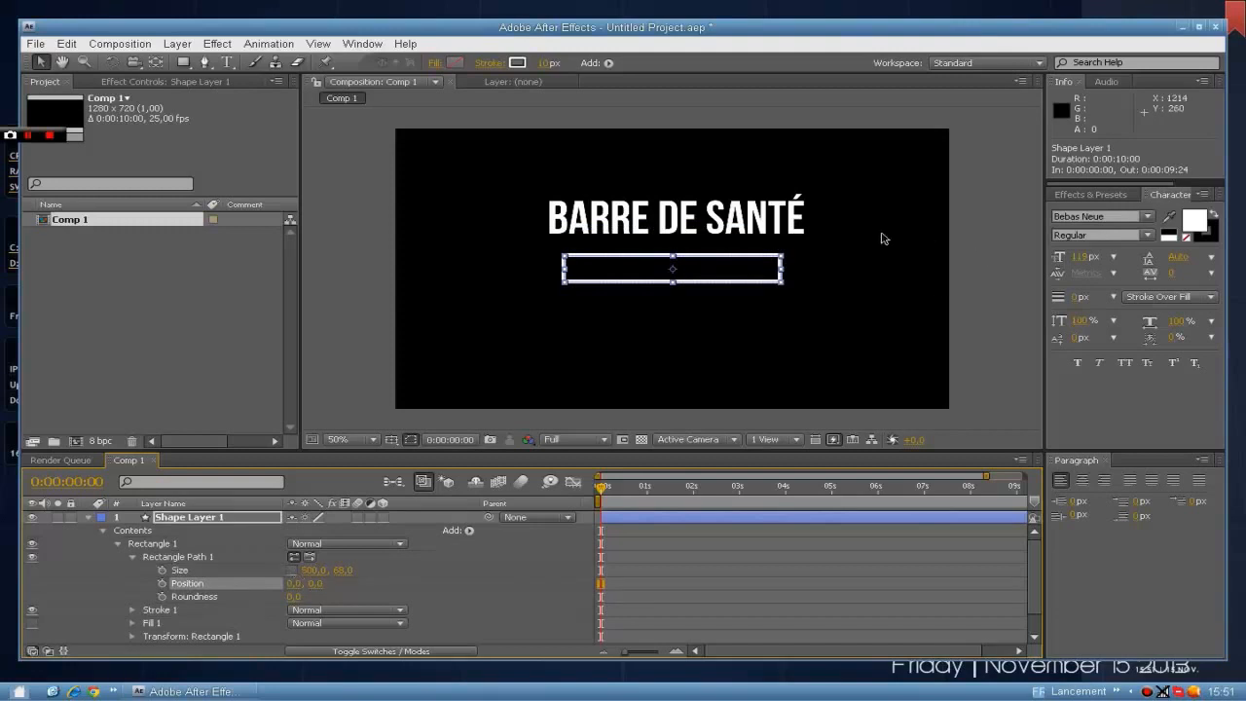
left_click(616, 330)
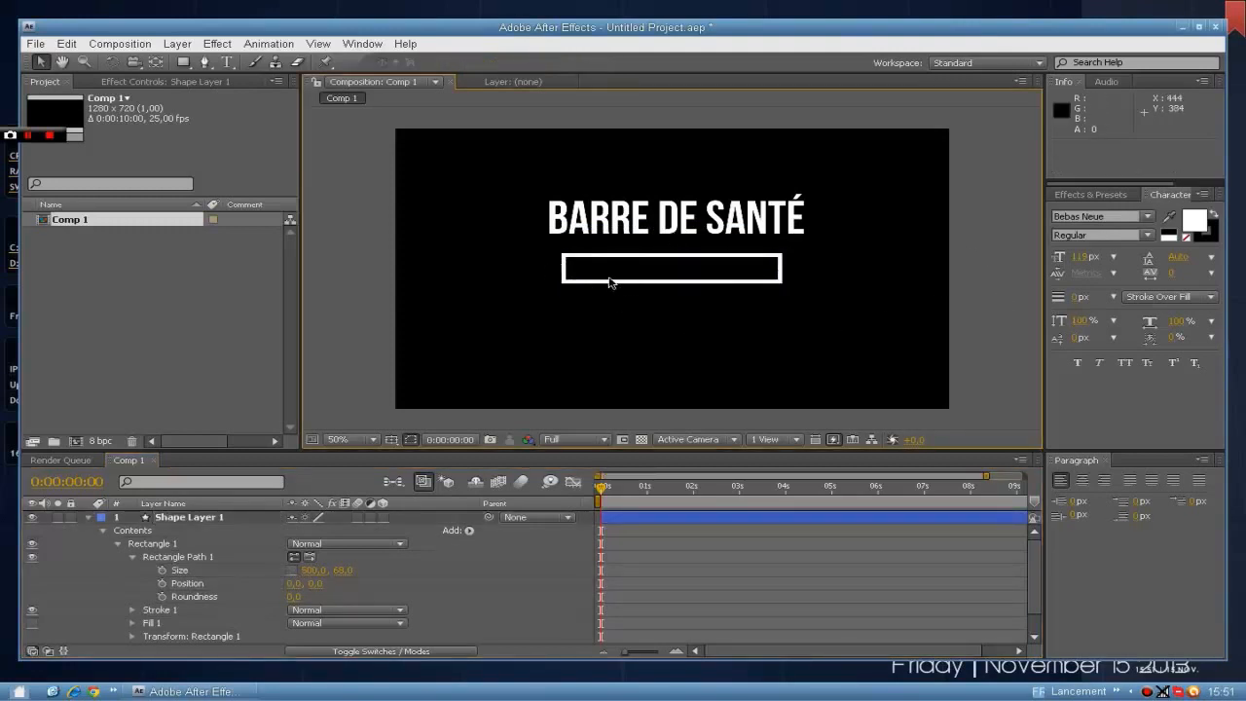
Collapse the shape layer's properties and rename the layer as Contour.
left_click(89, 517)
right_click(167, 517)
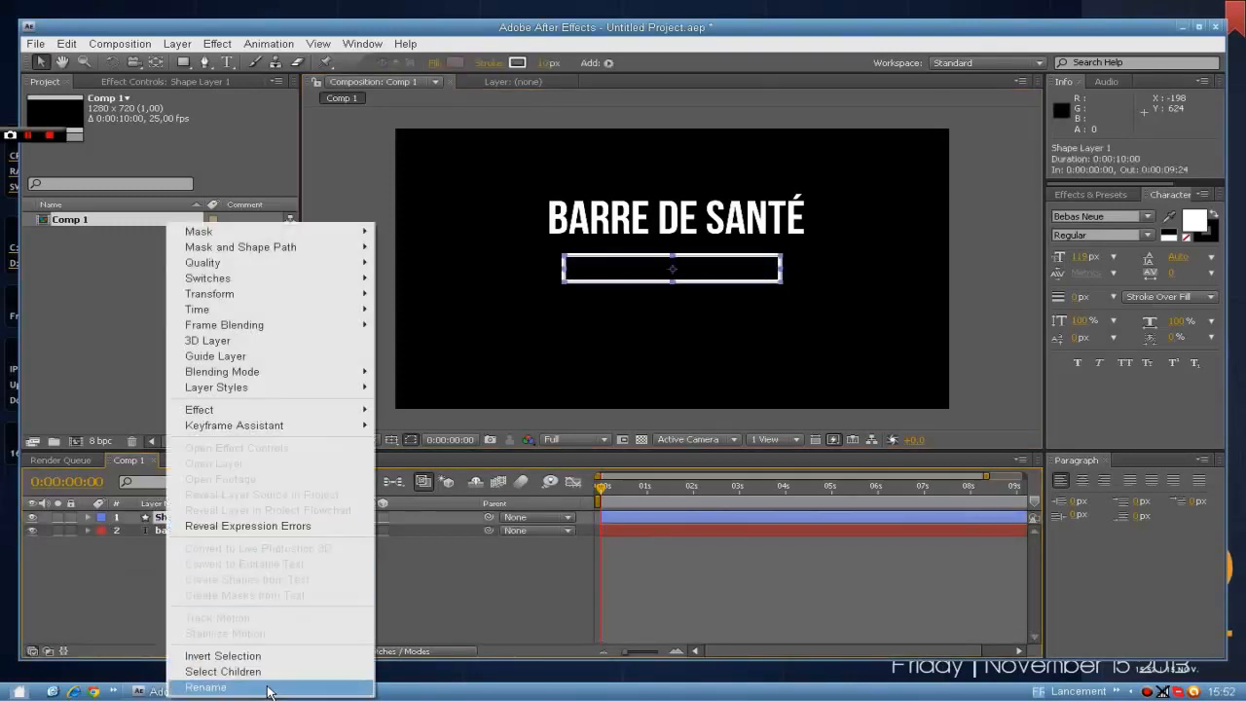
left_click(205, 687)
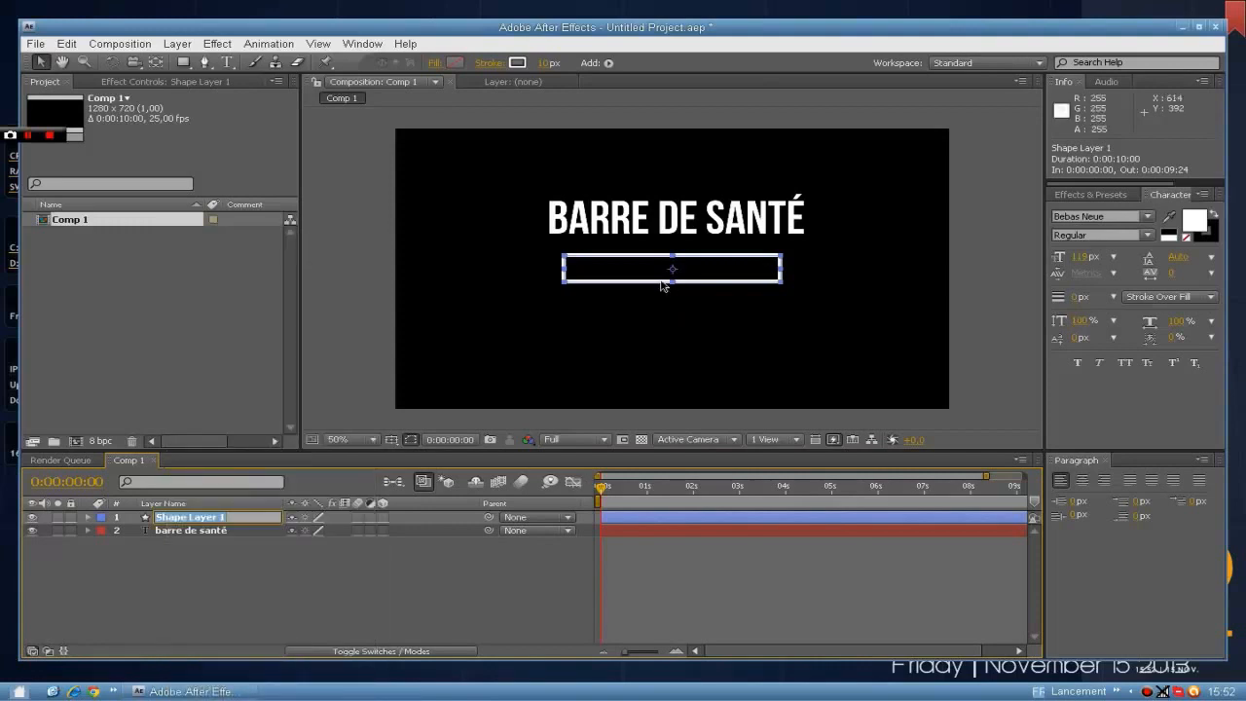
type("Contour")
key("Return")
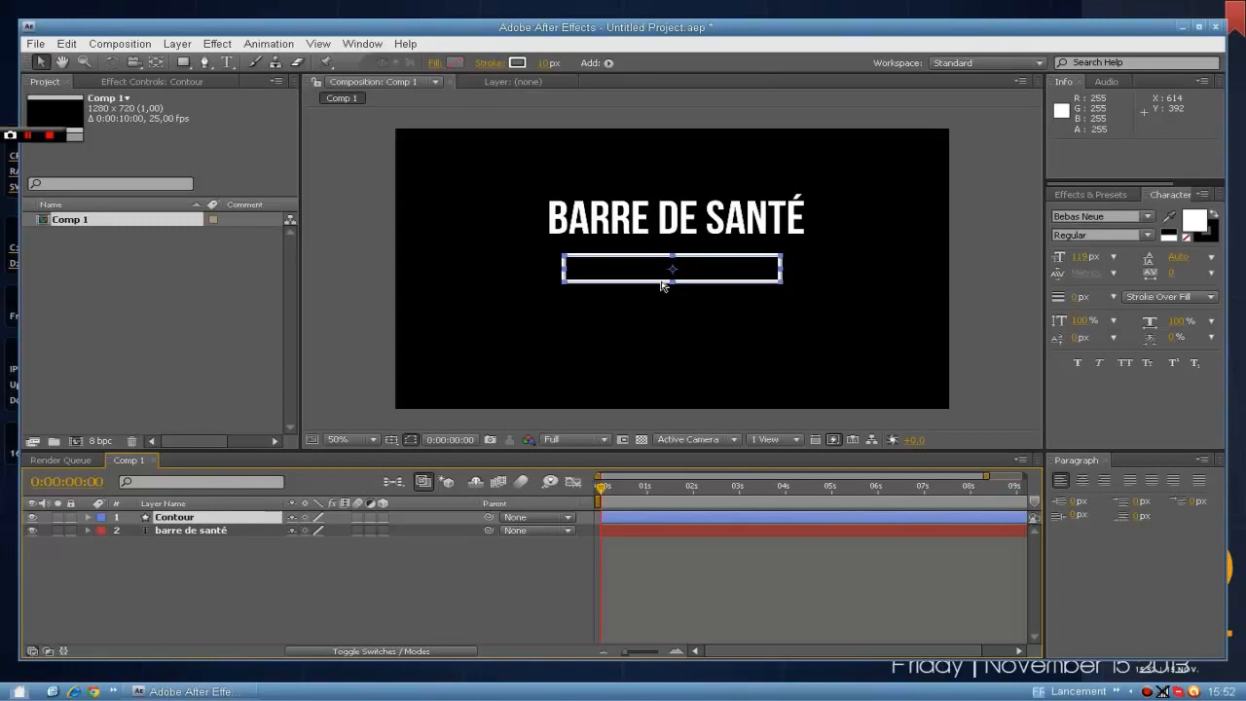
Duplicate the Contour layer and rename the copy as Santé.
key("ctrl+d")
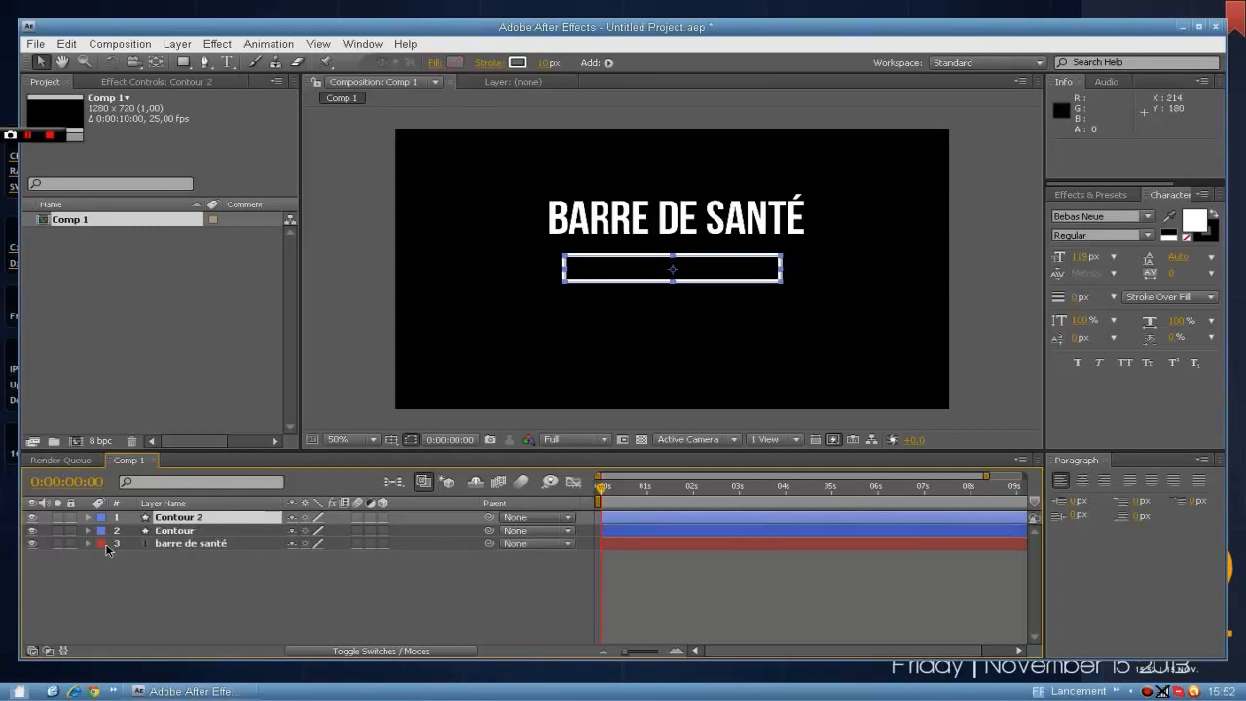
right_click(173, 520)
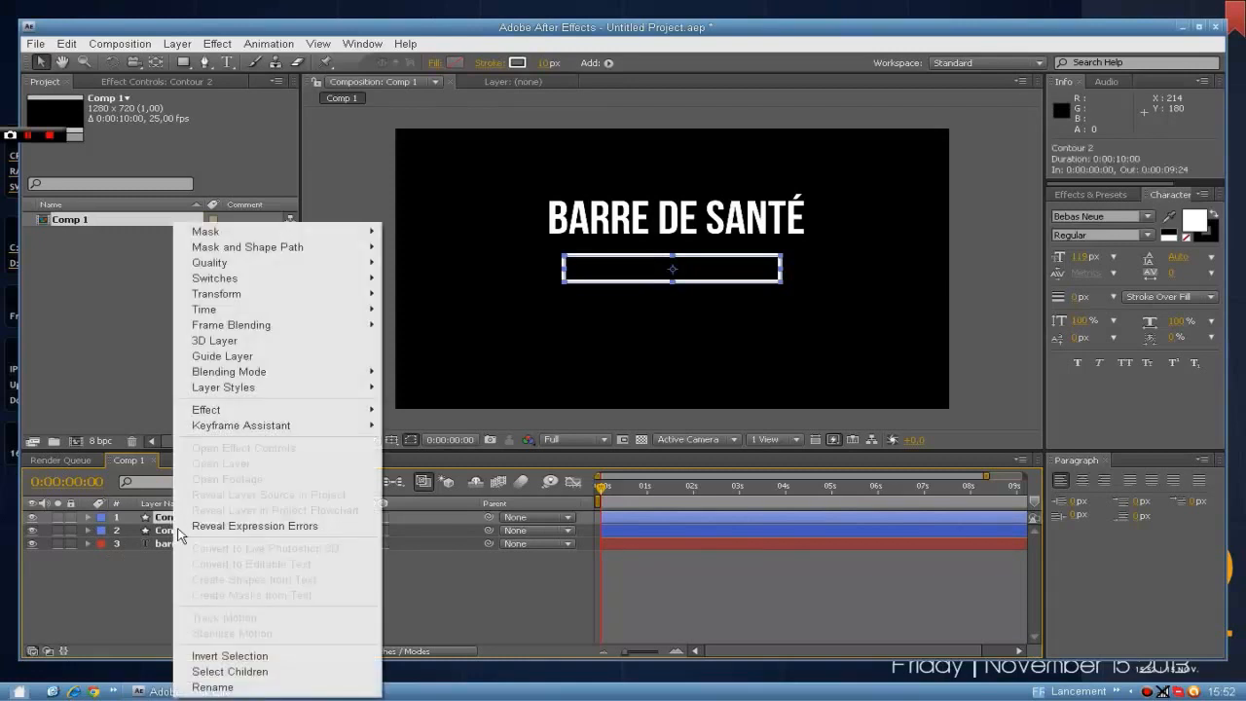
left_click(243, 684)
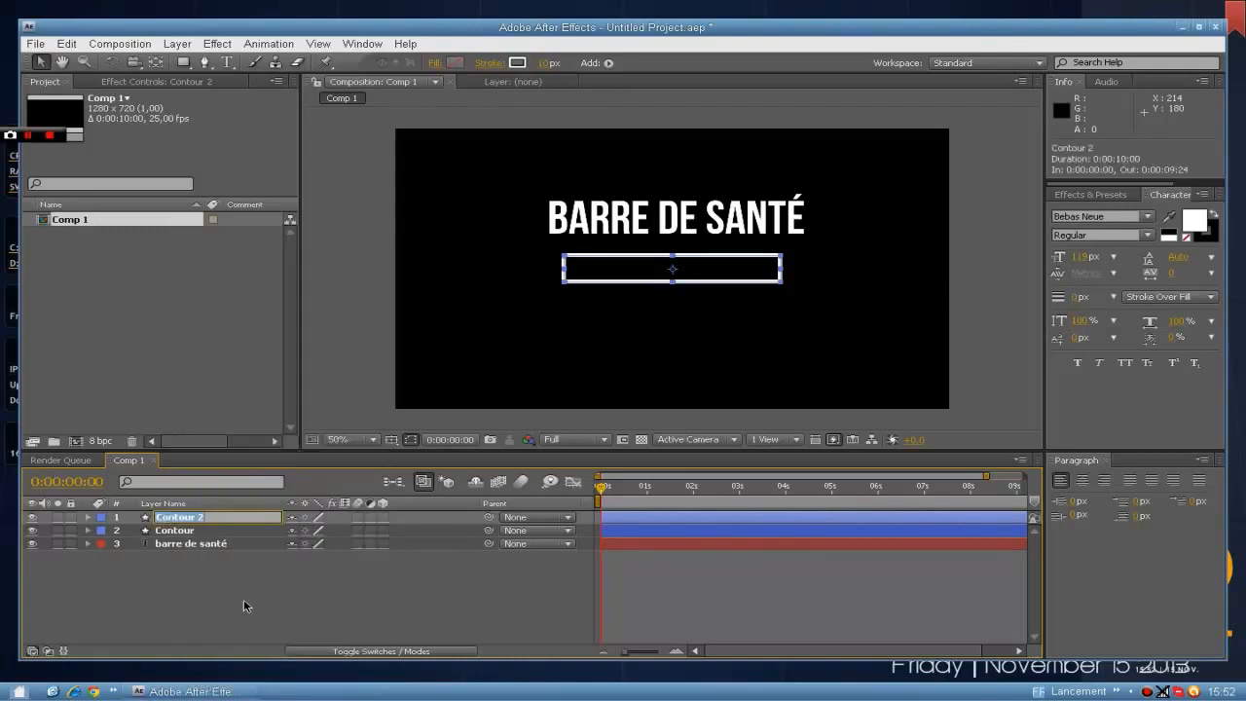
type("Santé")
key("Return")
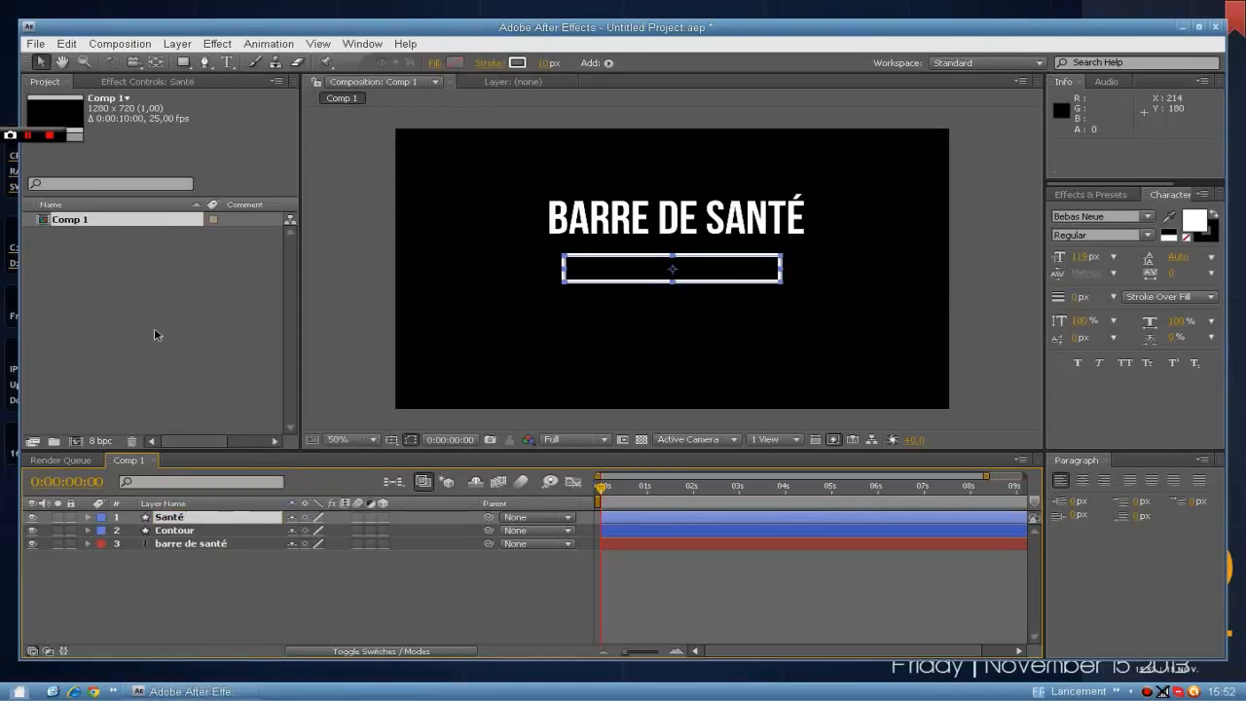
Set the Santé layer's stroke to None.
left_click(486, 64)
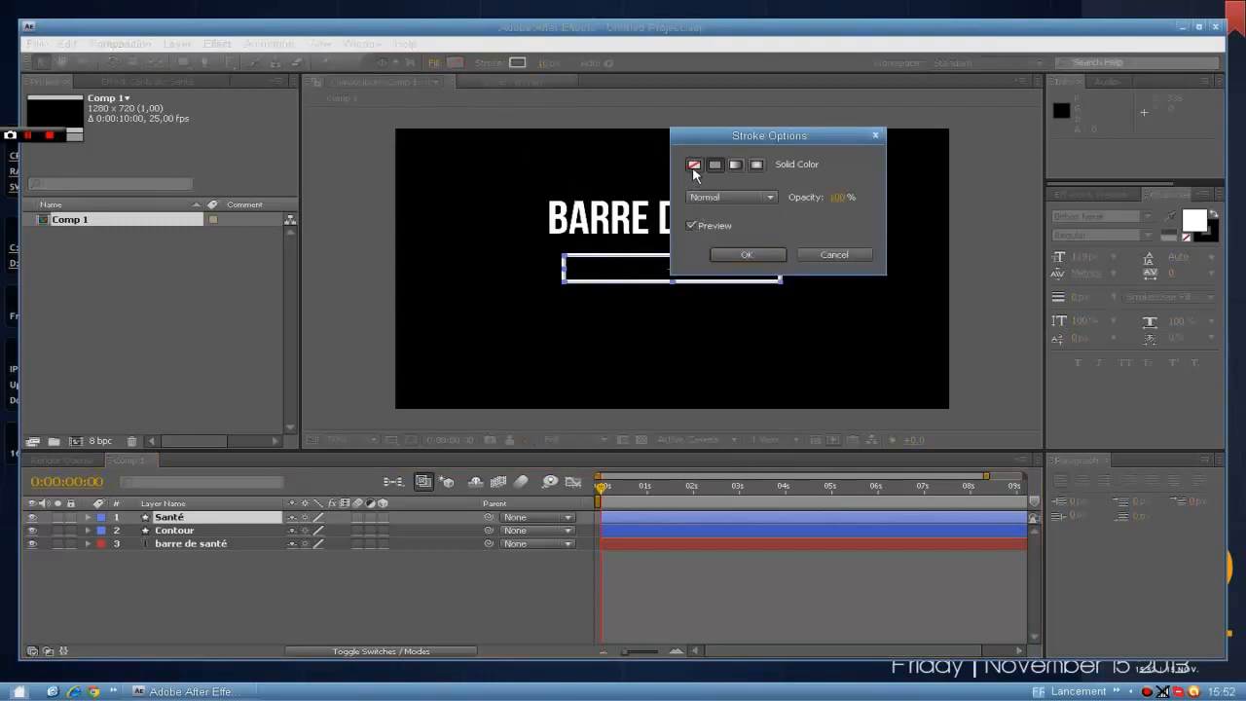
left_click(694, 166)
left_click(749, 255)
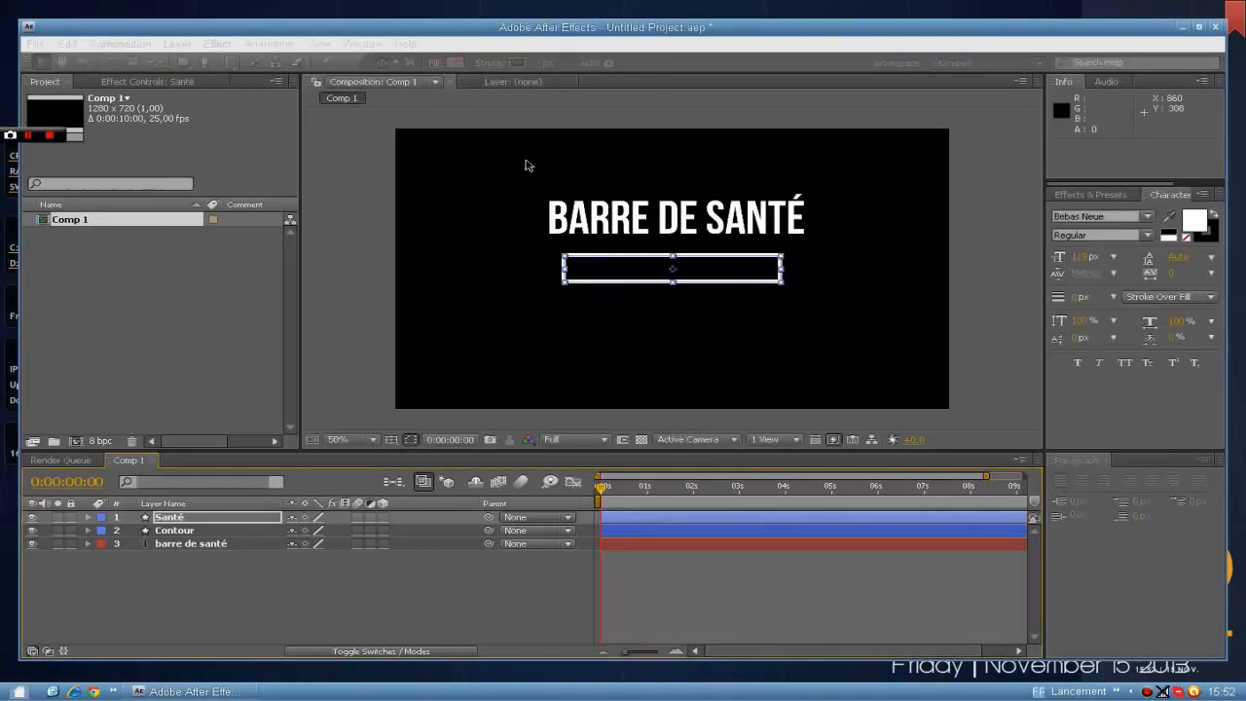
Give the Santé bar a Linear Gradient fill and stretch the gradient's start and end points toward the bar's two ends.
left_click(433, 66)
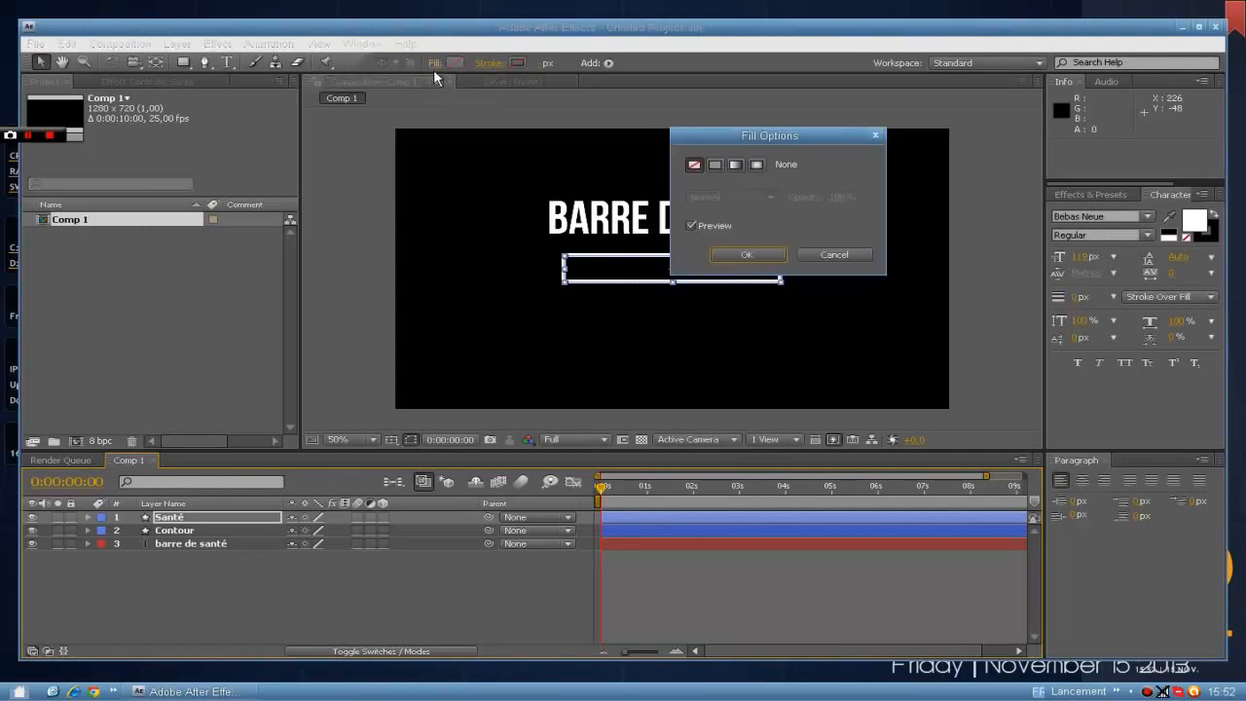
left_click(736, 165)
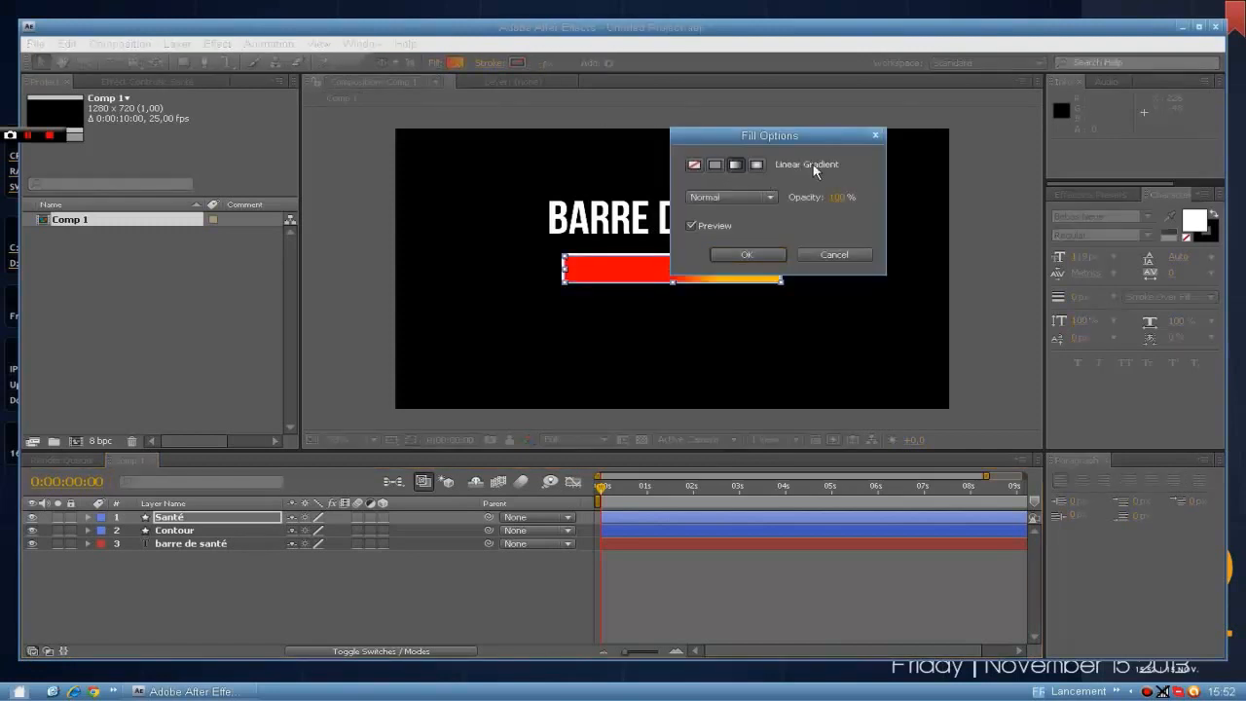
left_click_drag(794, 134, 805, 158)
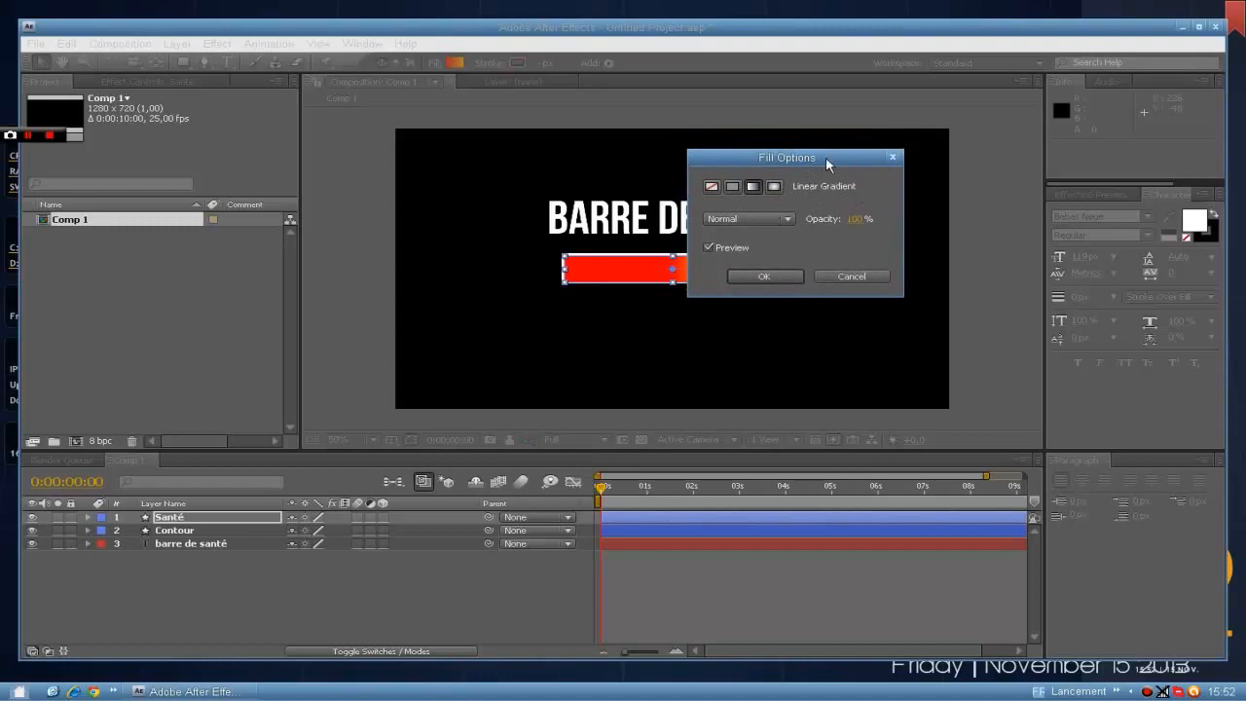
left_click_drag(826, 158, 446, 155)
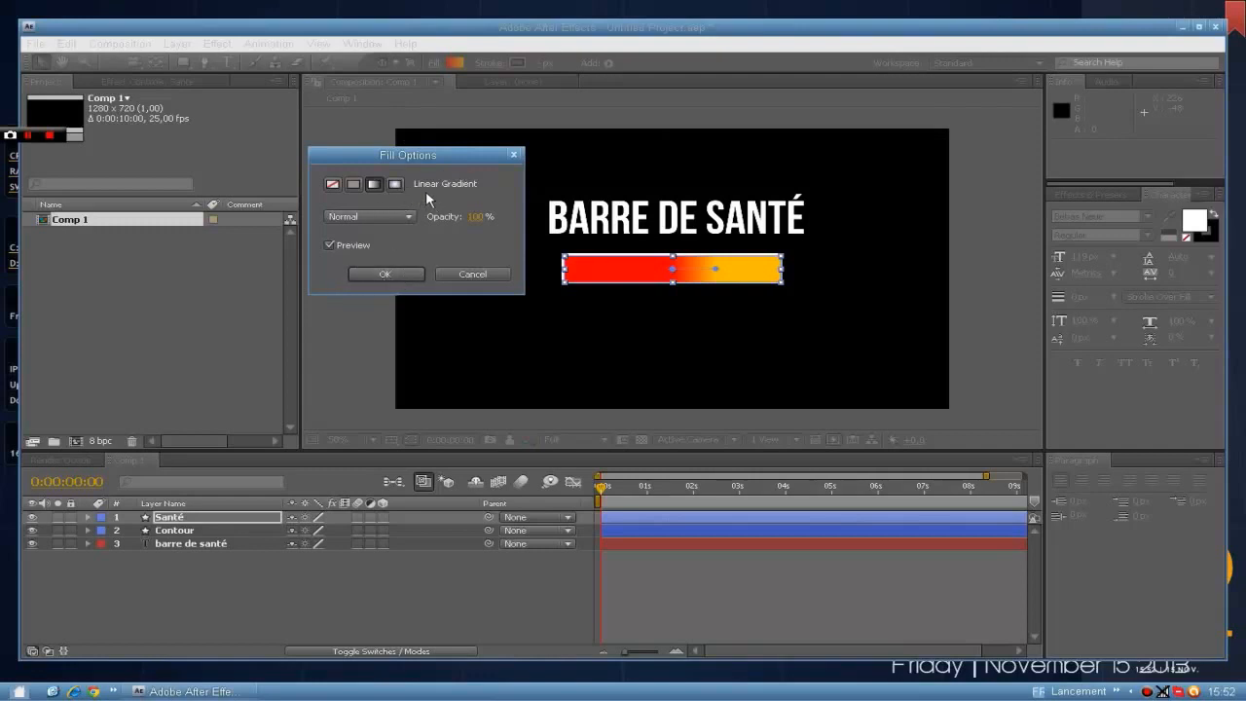
left_click(383, 275)
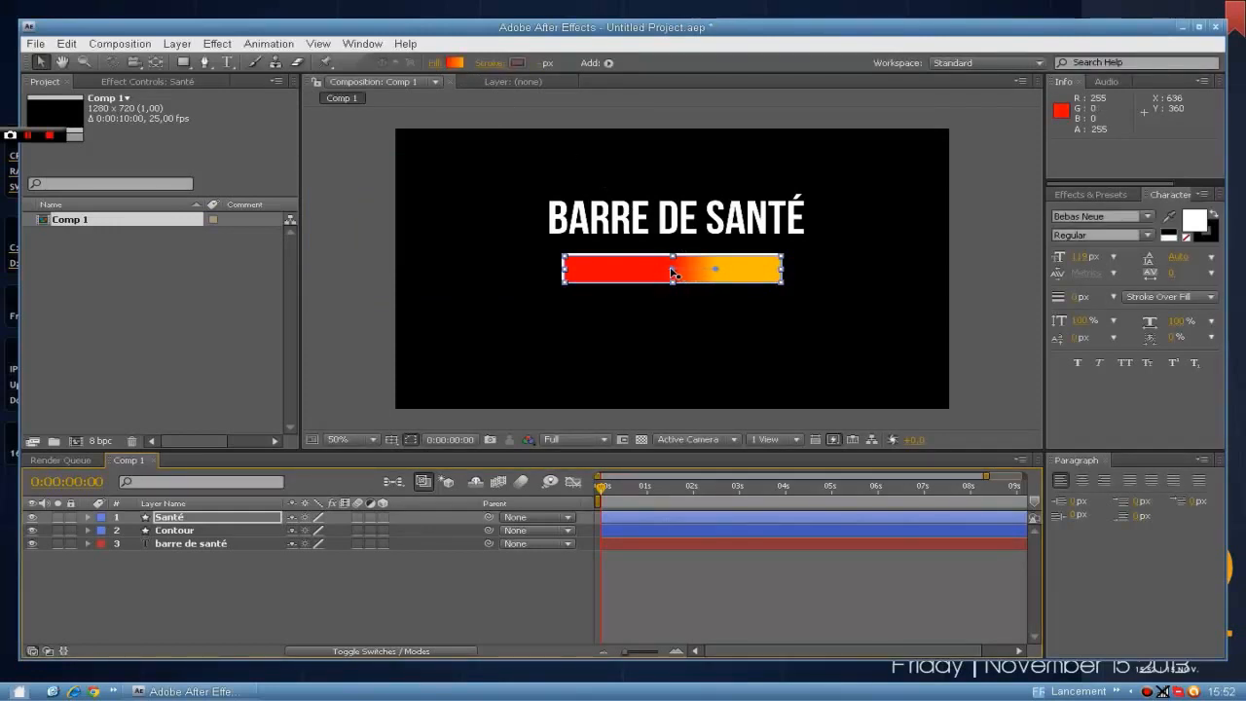
left_click_drag(672, 273, 580, 272)
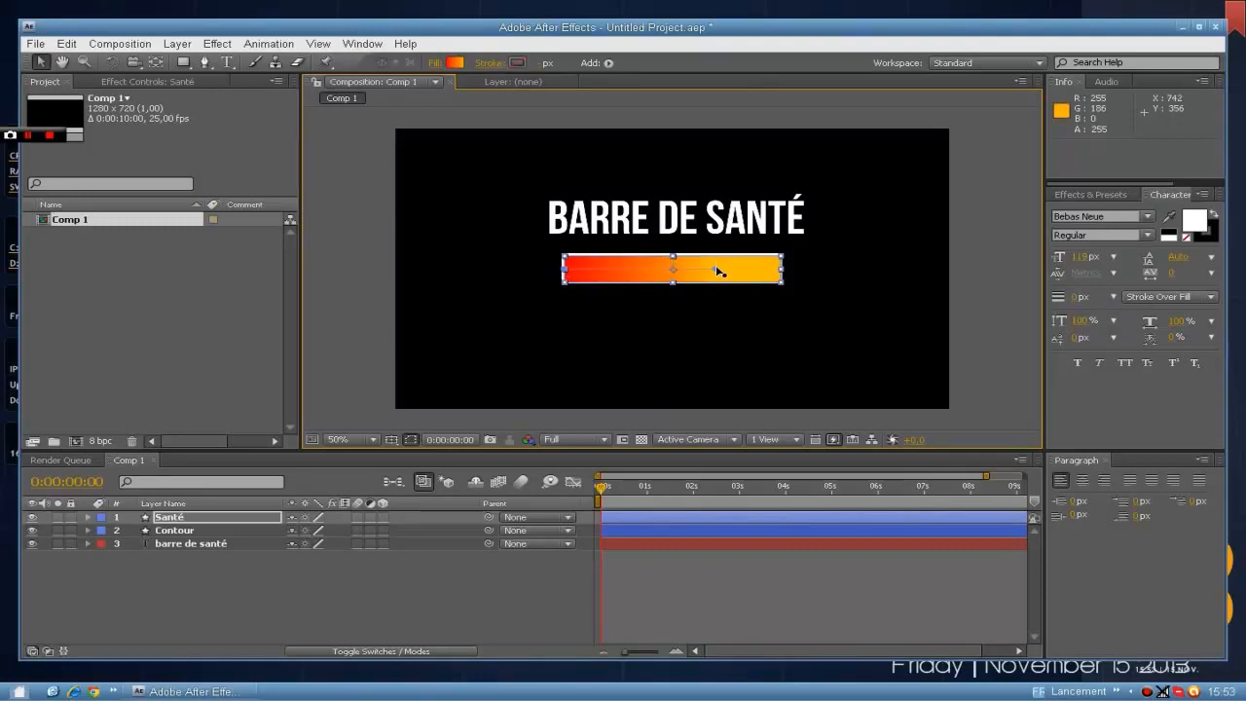
left_click_drag(751, 272, 776, 274)
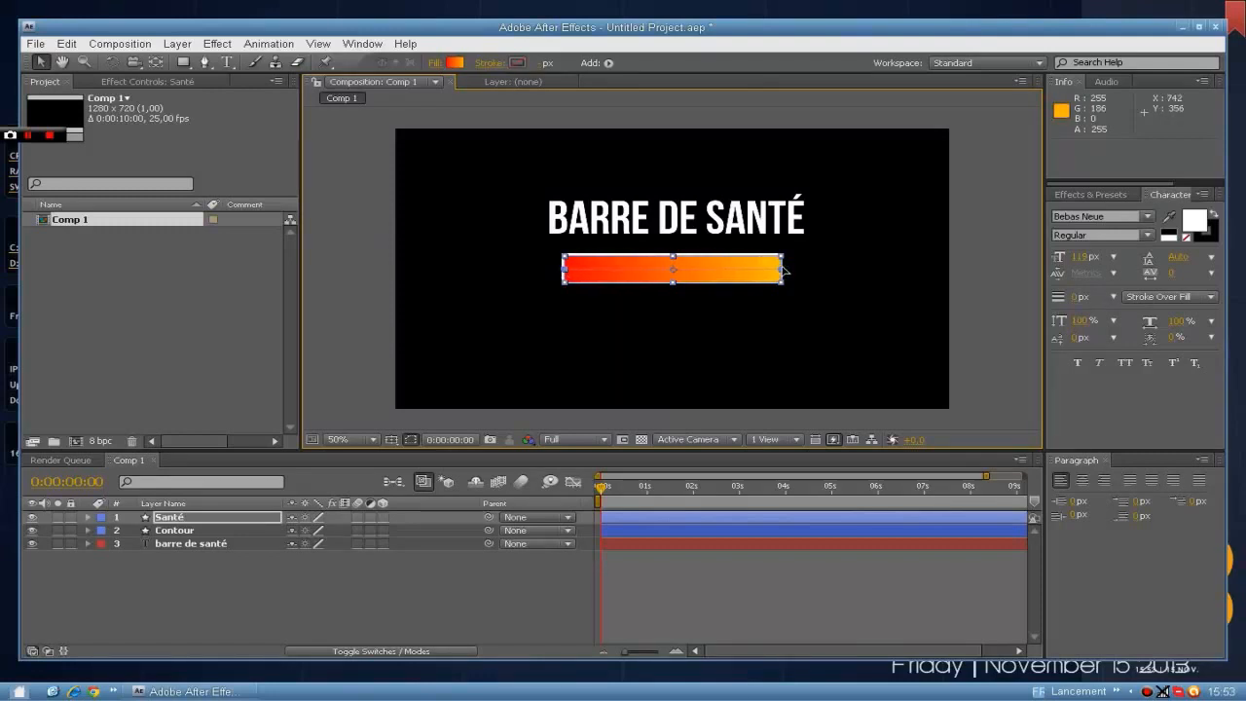
Try a gradient on the Santé bar from red FF0000 to green 00FF36.
left_click(454, 63)
left_click_drag(350, 115, 751, 144)
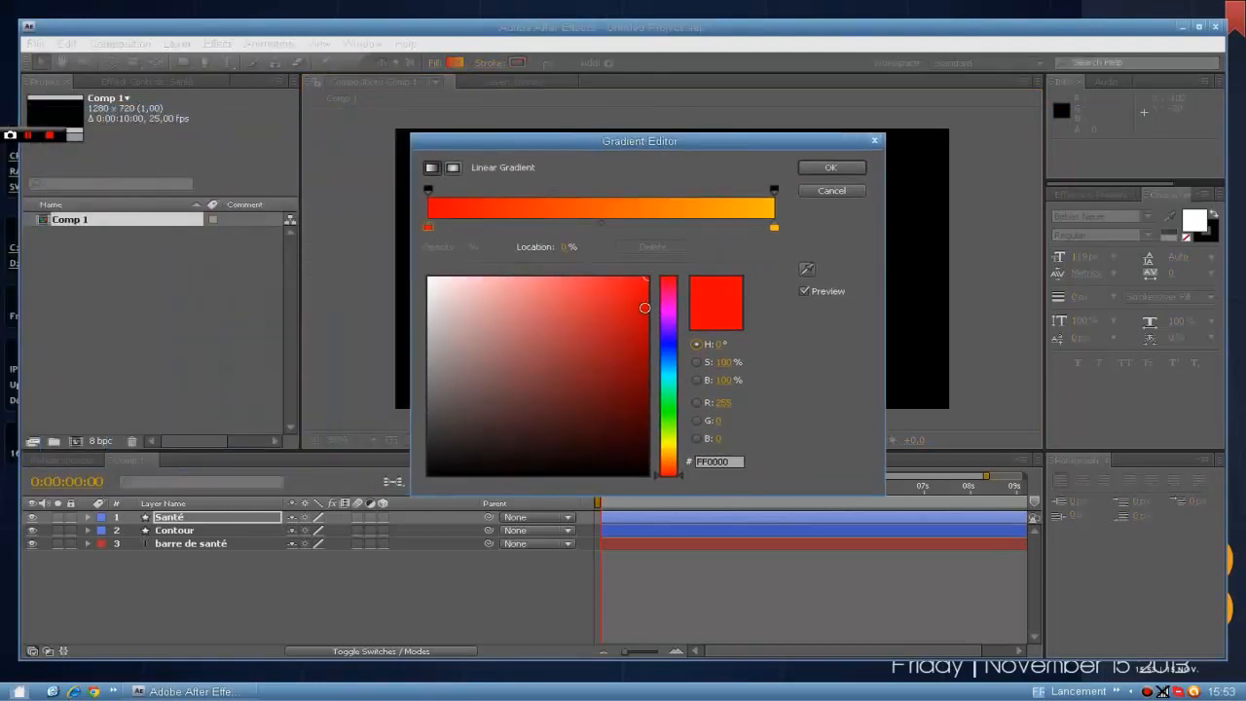
left_click_drag(644, 307, 645, 342)
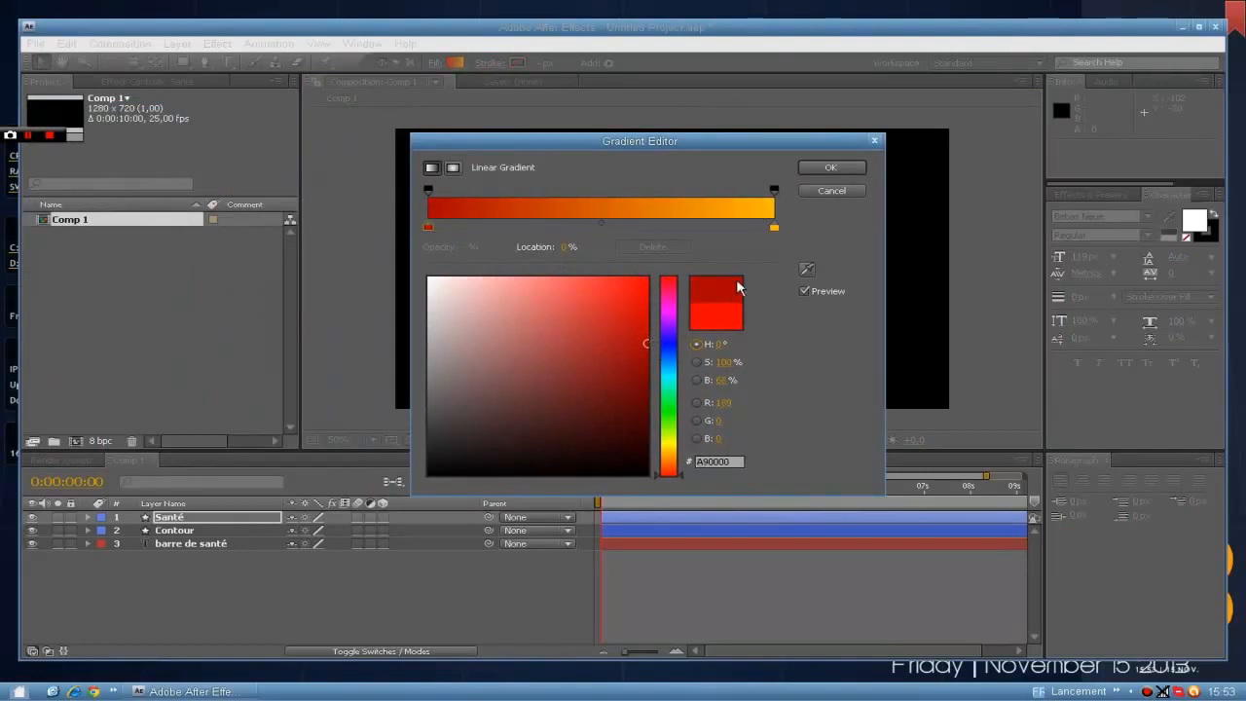
left_click(773, 229)
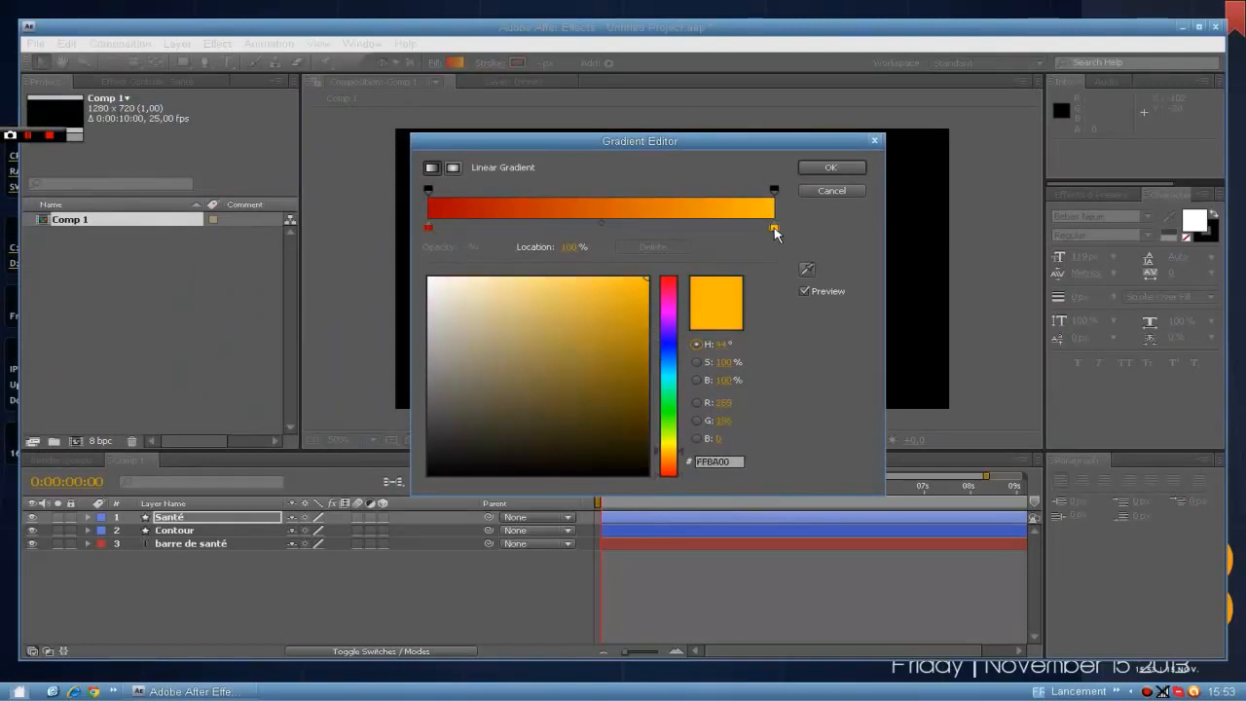
left_click_drag(669, 438, 669, 402)
left_click_drag(735, 142, 1085, 141)
mouse_move(974, 338)
left_mouse_down()
mouse_move(1006, 403)
mouse_move(1008, 274)
mouse_move(1028, 253)
left_mouse_up()
left_click(788, 222)
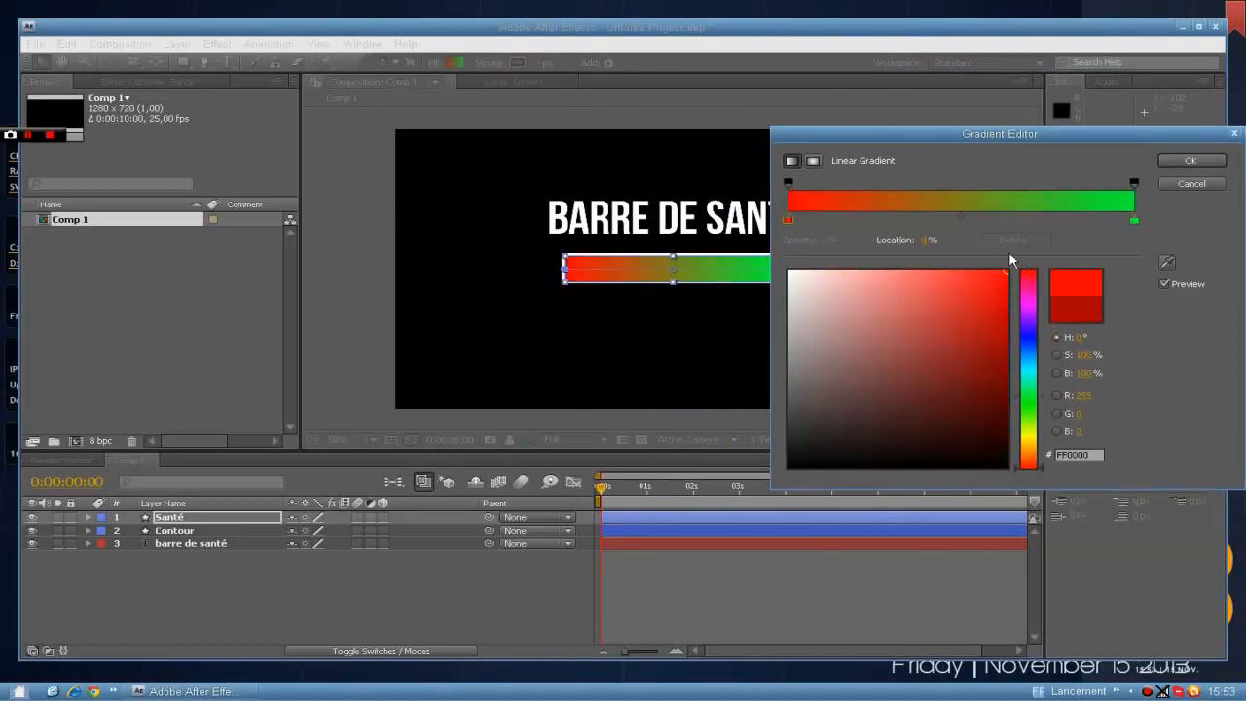
left_click_drag(787, 221, 737, 229)
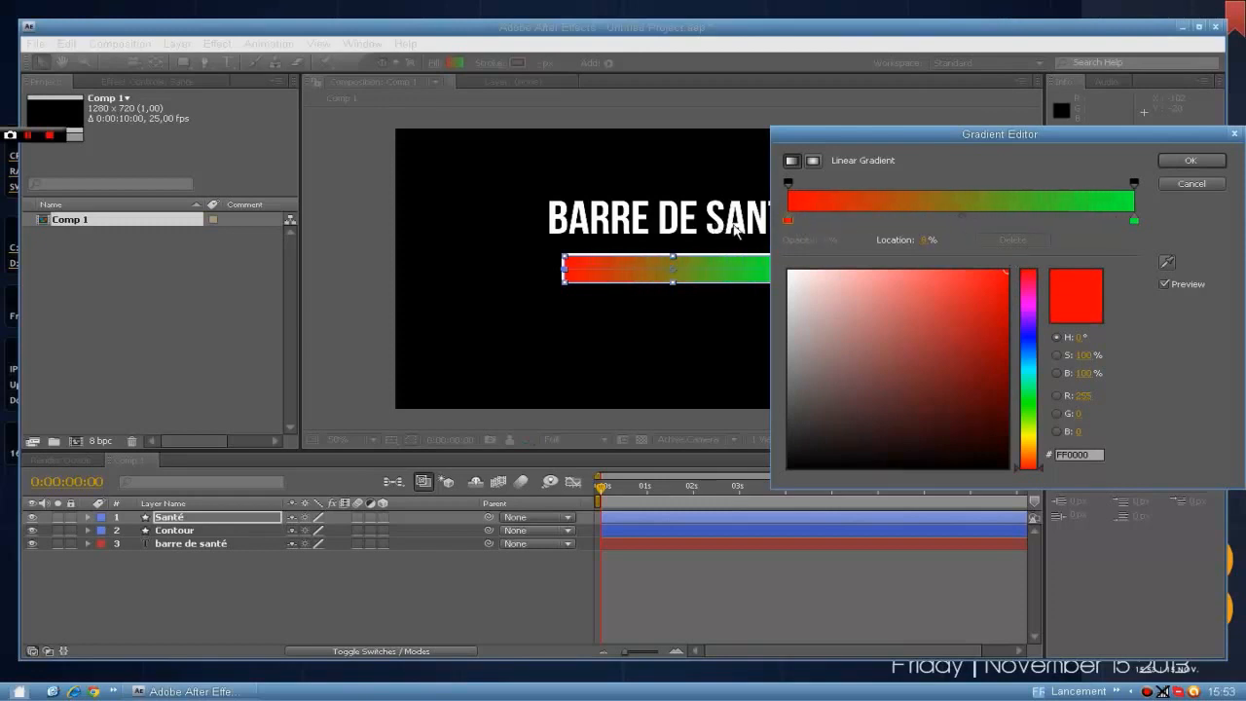
left_click(1189, 161)
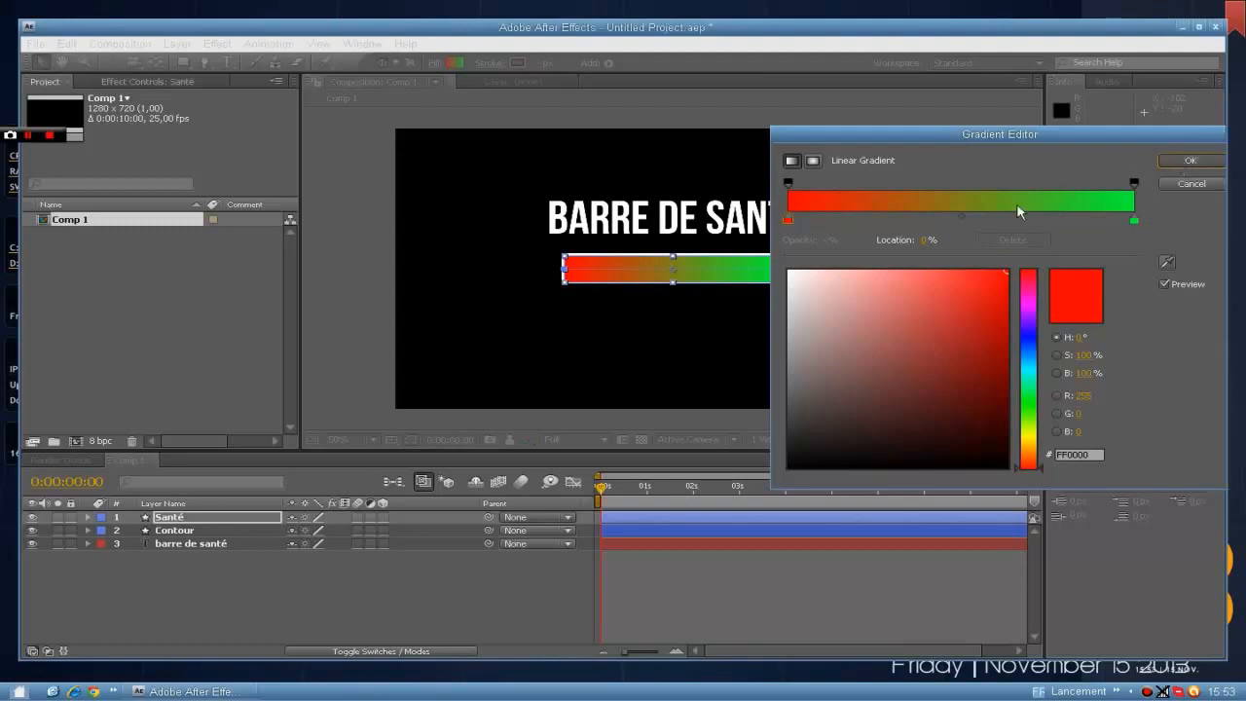
left_click(995, 256)
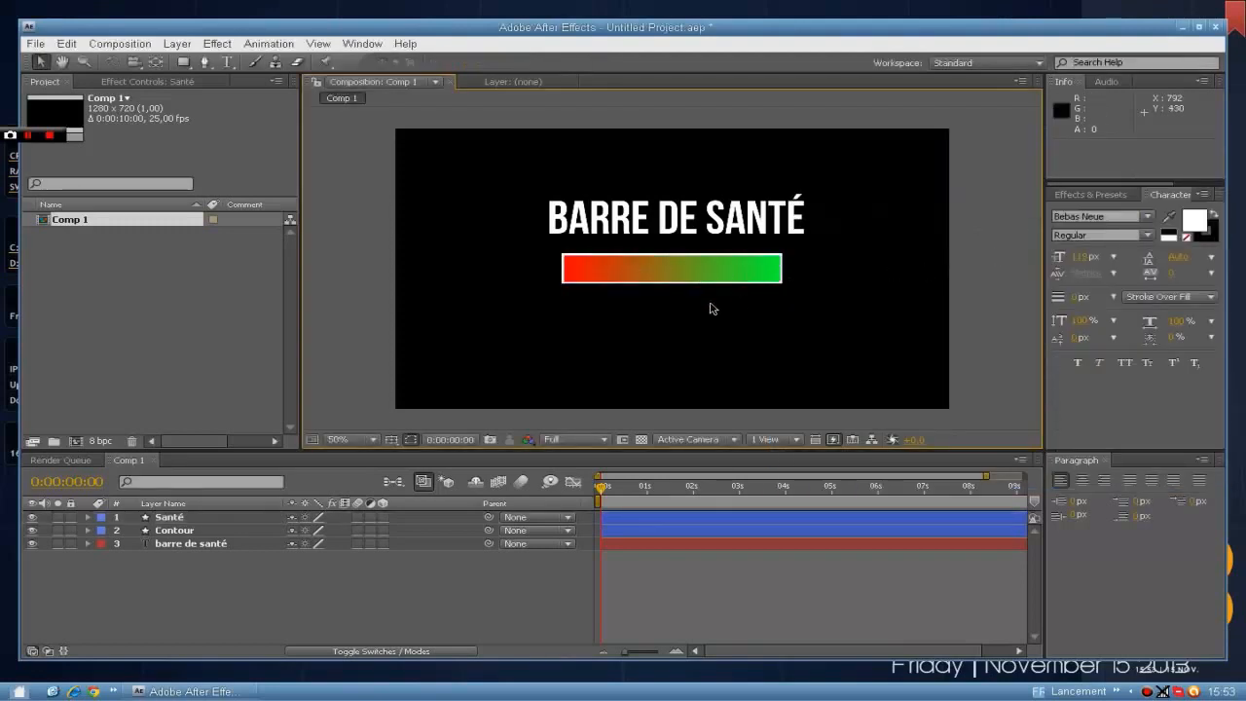
Set the end color of the Santé bar's gradient to yellow-orange FFC600.
left_click(596, 265)
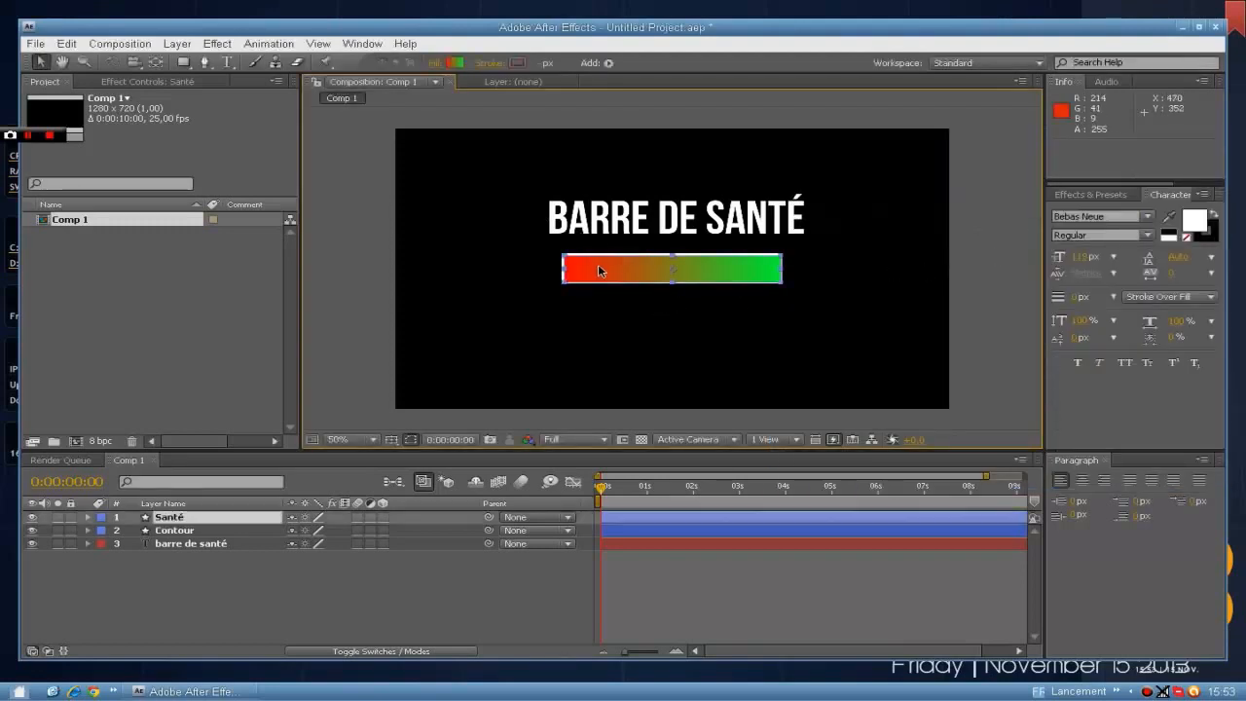
left_click(454, 64)
left_click(1133, 221)
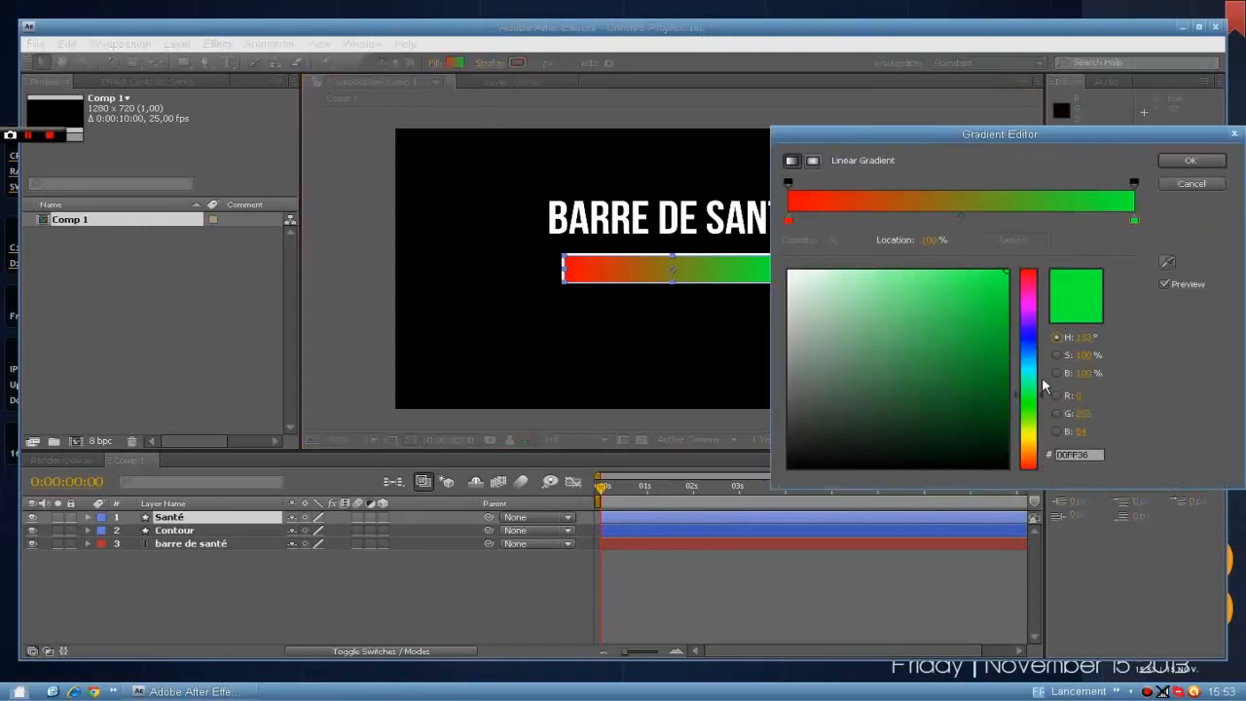
left_click_drag(1034, 418, 1030, 439)
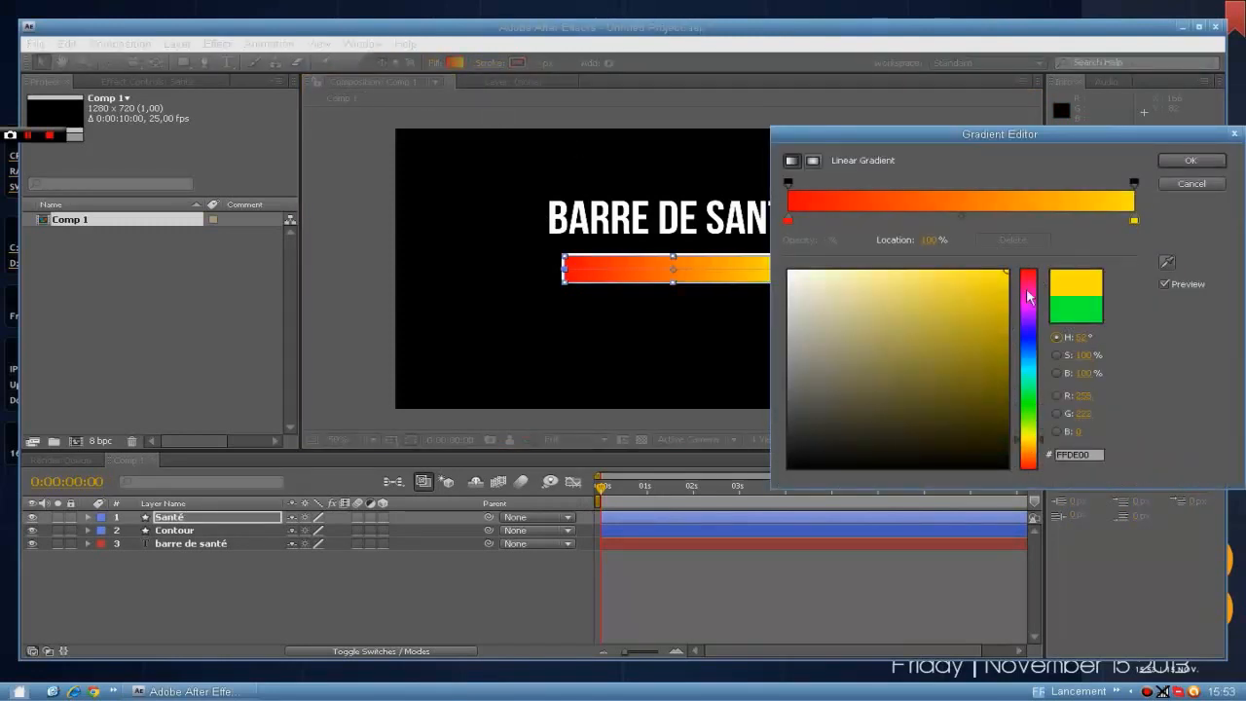
left_click(1031, 451)
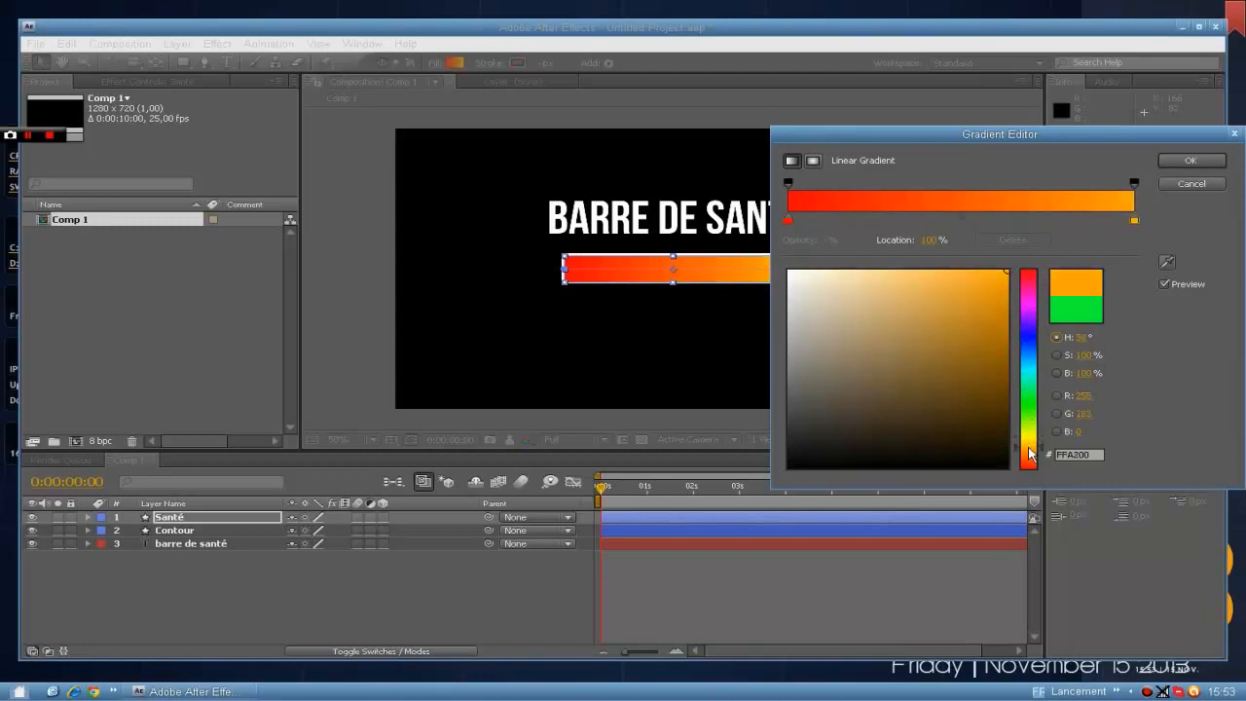
left_click_drag(1029, 449, 1034, 442)
left_click_drag(994, 297, 1014, 261)
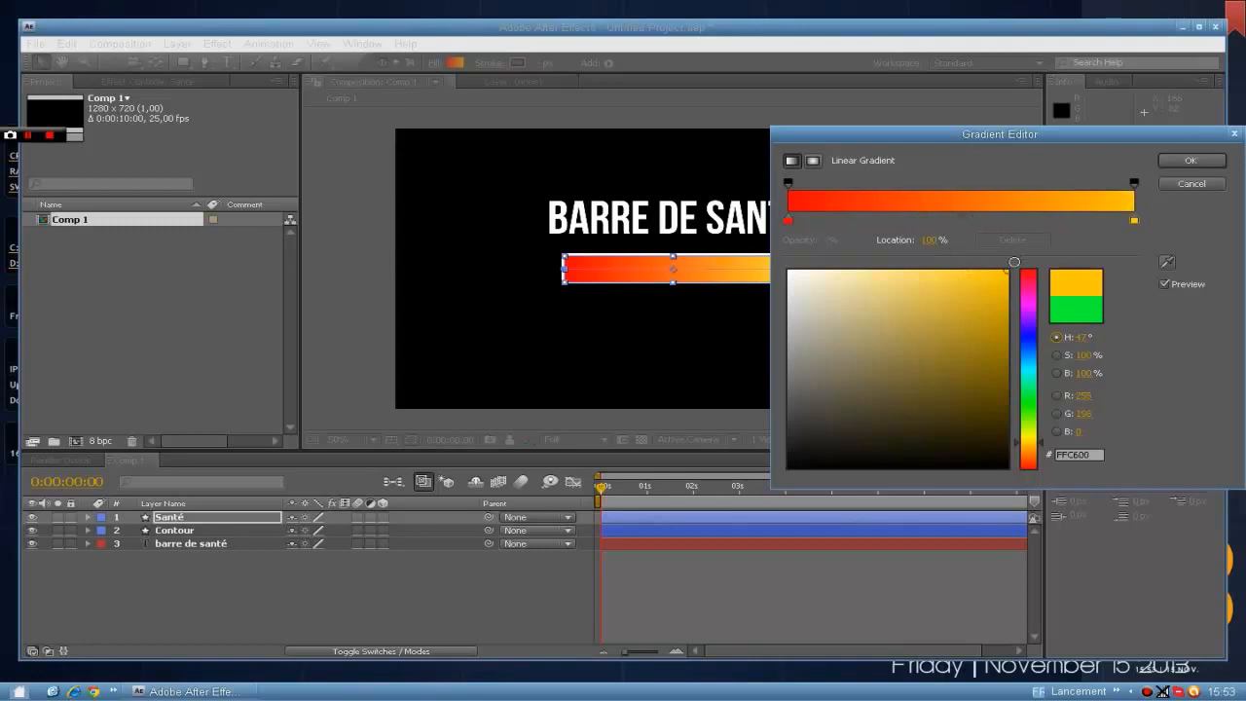
left_click(1189, 159)
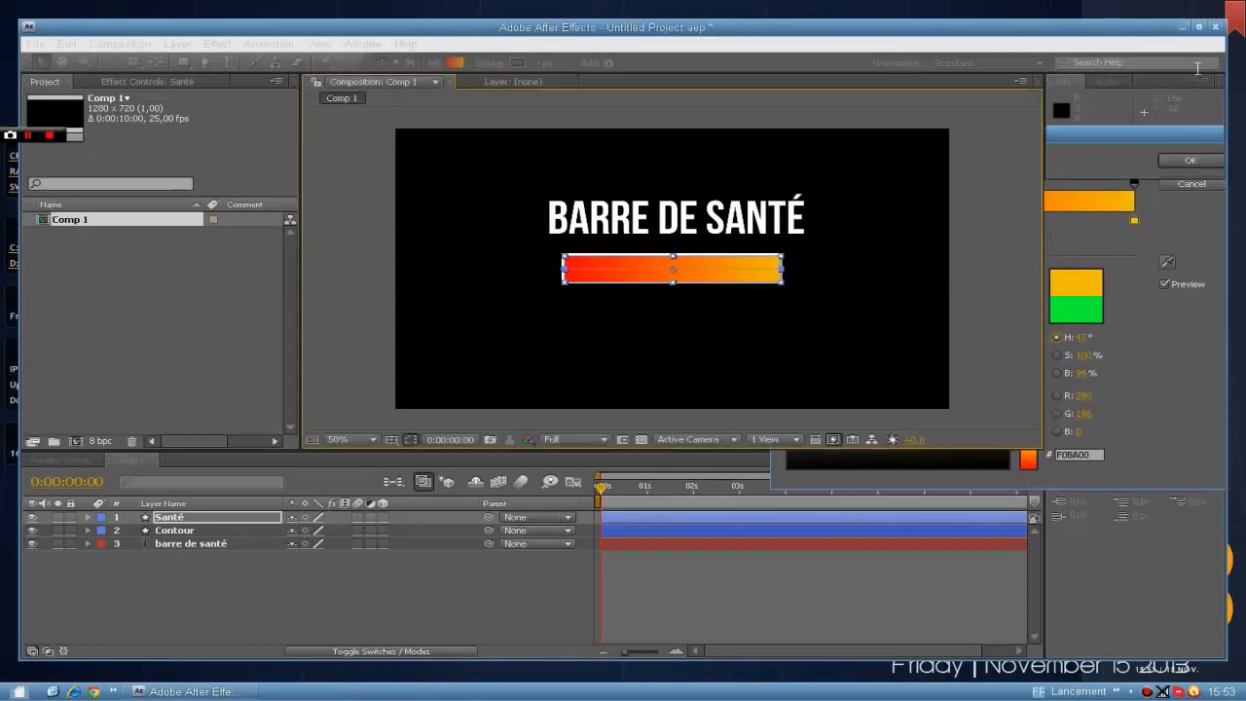
left_click(944, 212)
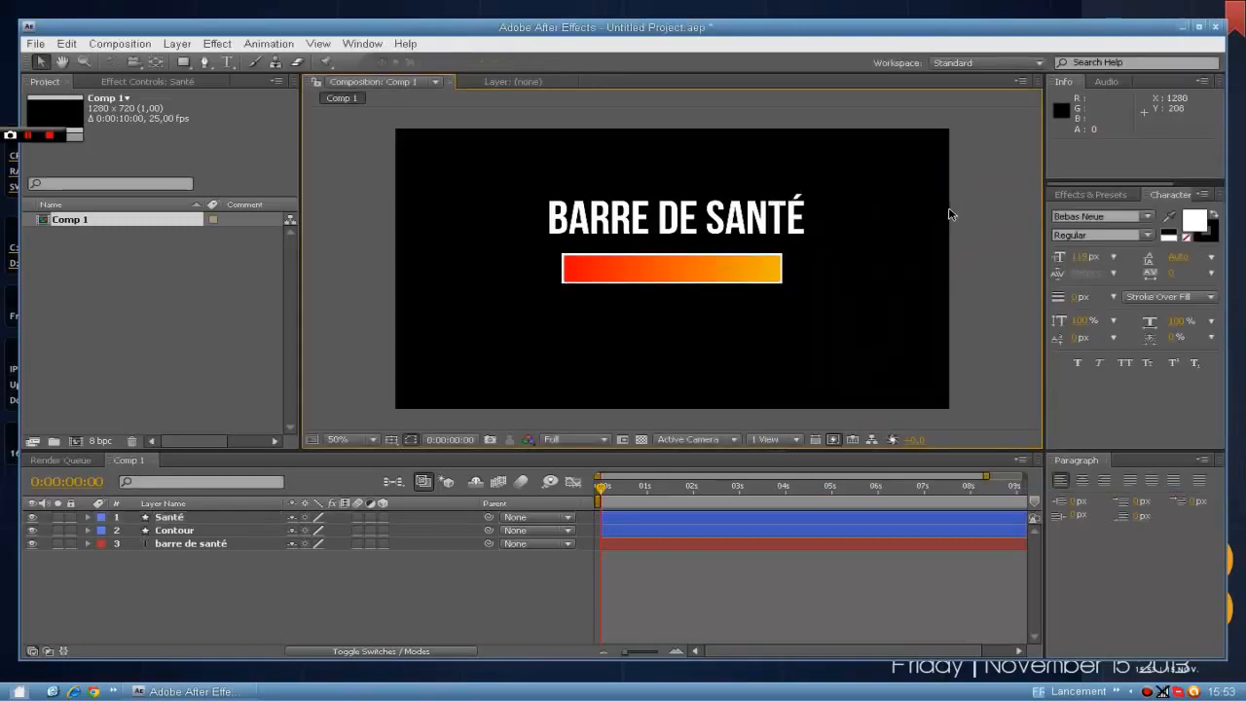
Apply the Bevel Alpha effect to the Contour layer and set its Edge Thickness to 4.
left_click(689, 258)
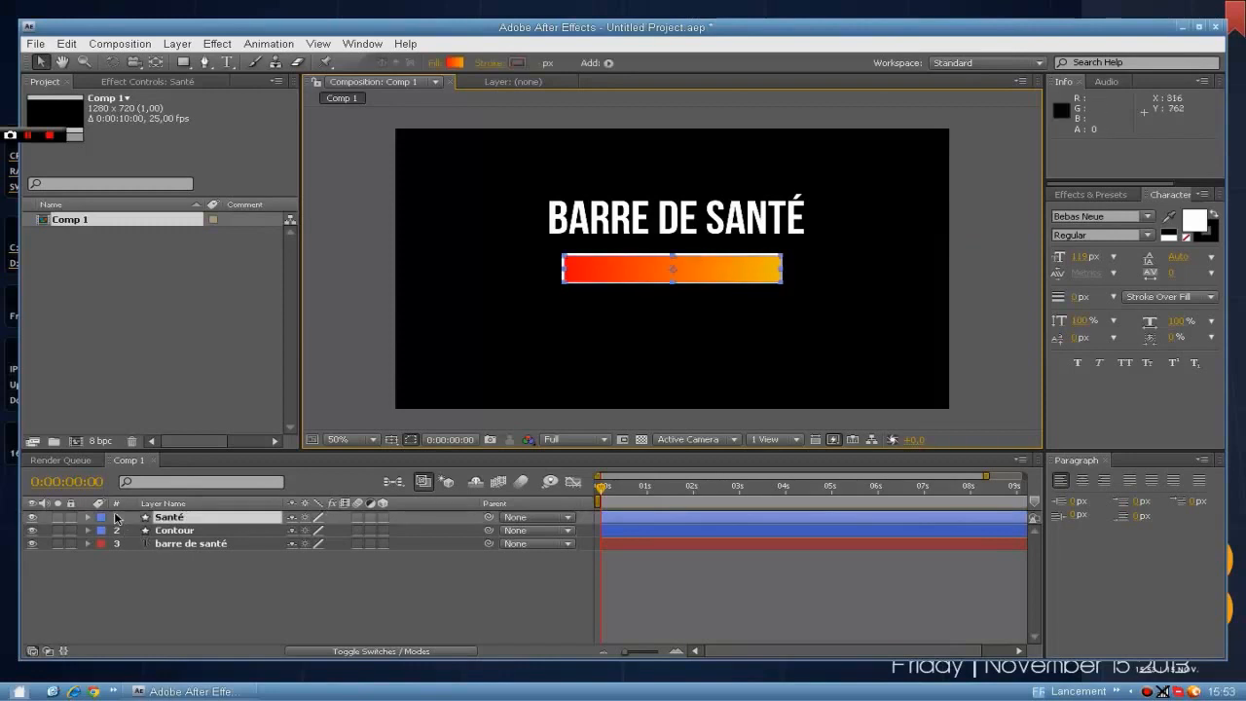
left_click(1093, 188)
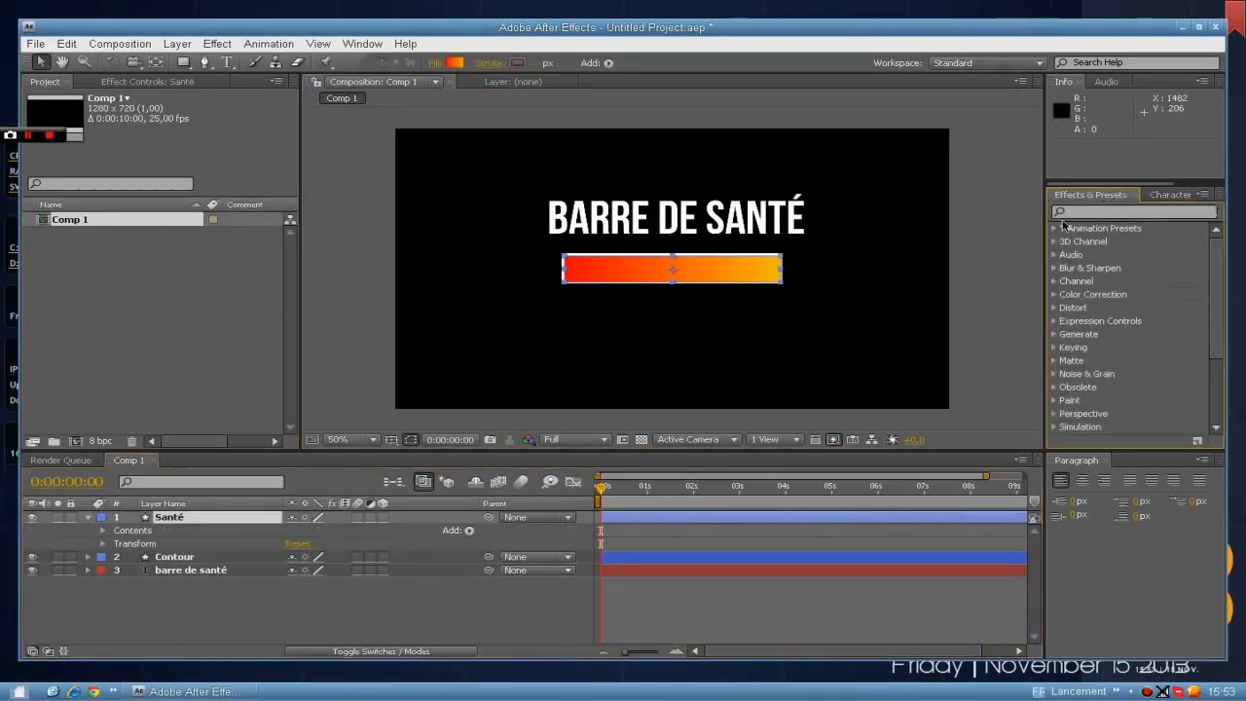
left_click(1085, 210)
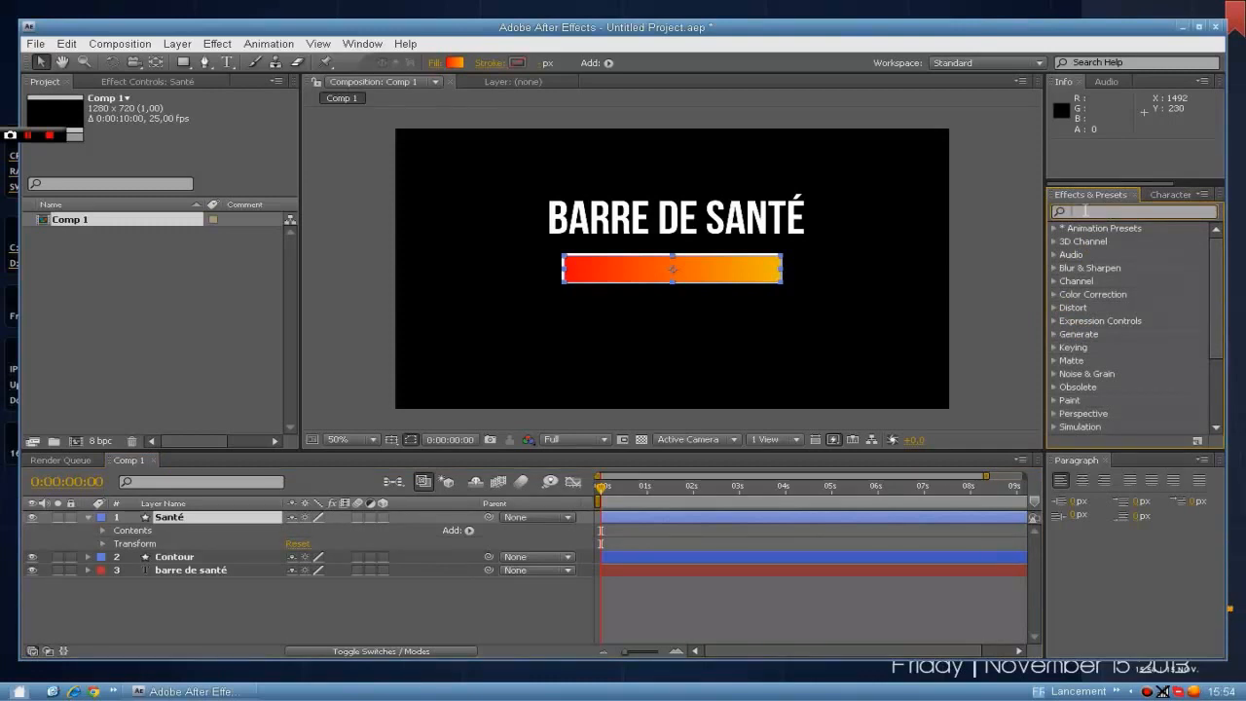
type("alpha")
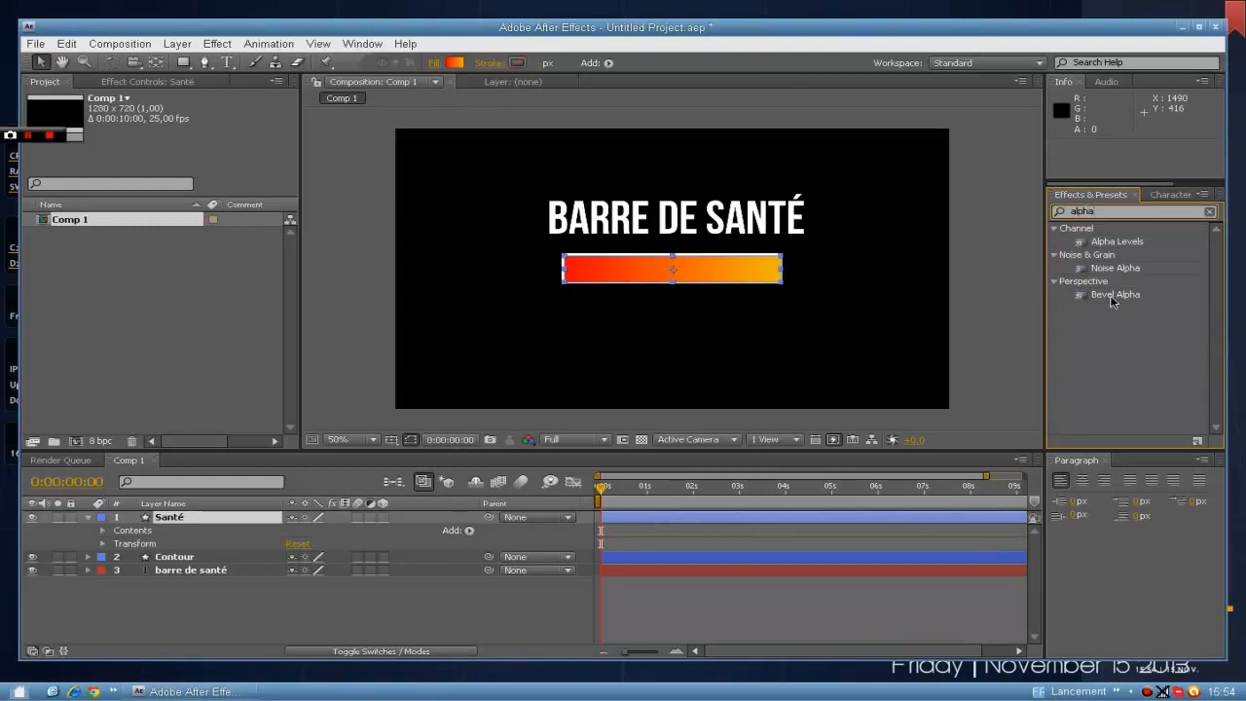
left_click_drag(1112, 300, 193, 555)
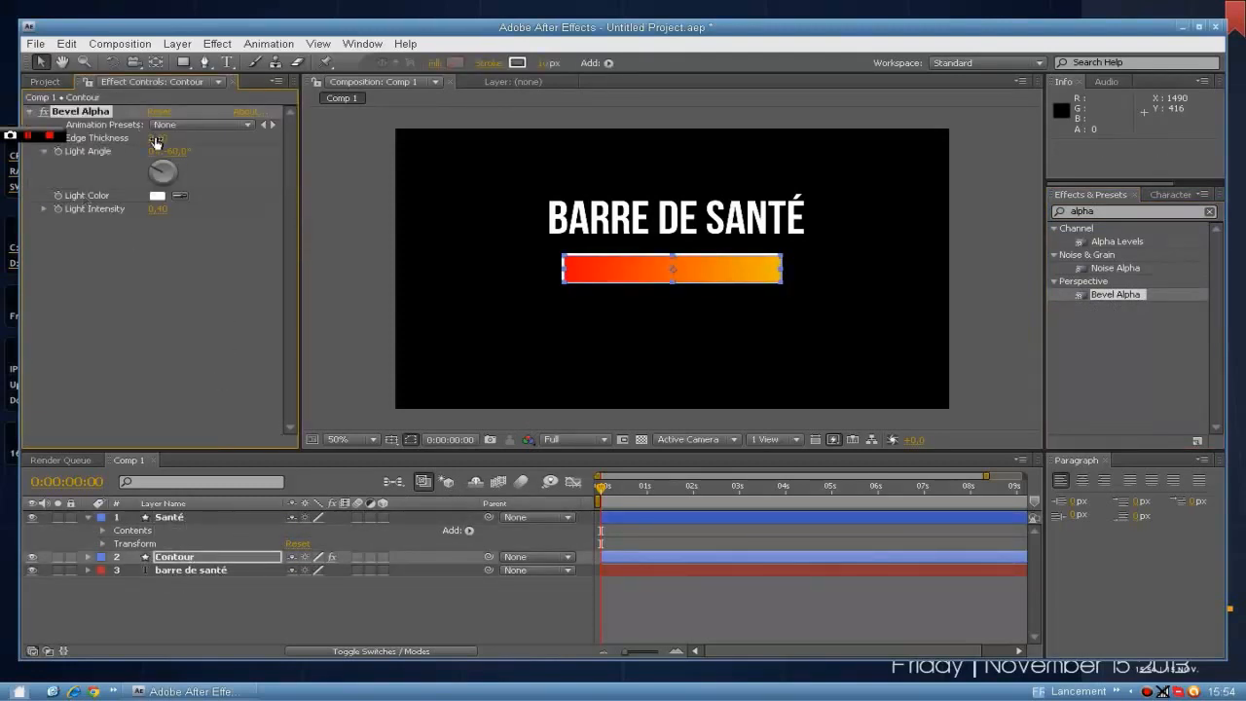
left_click(156, 141)
key("Return")
left_click(333, 243)
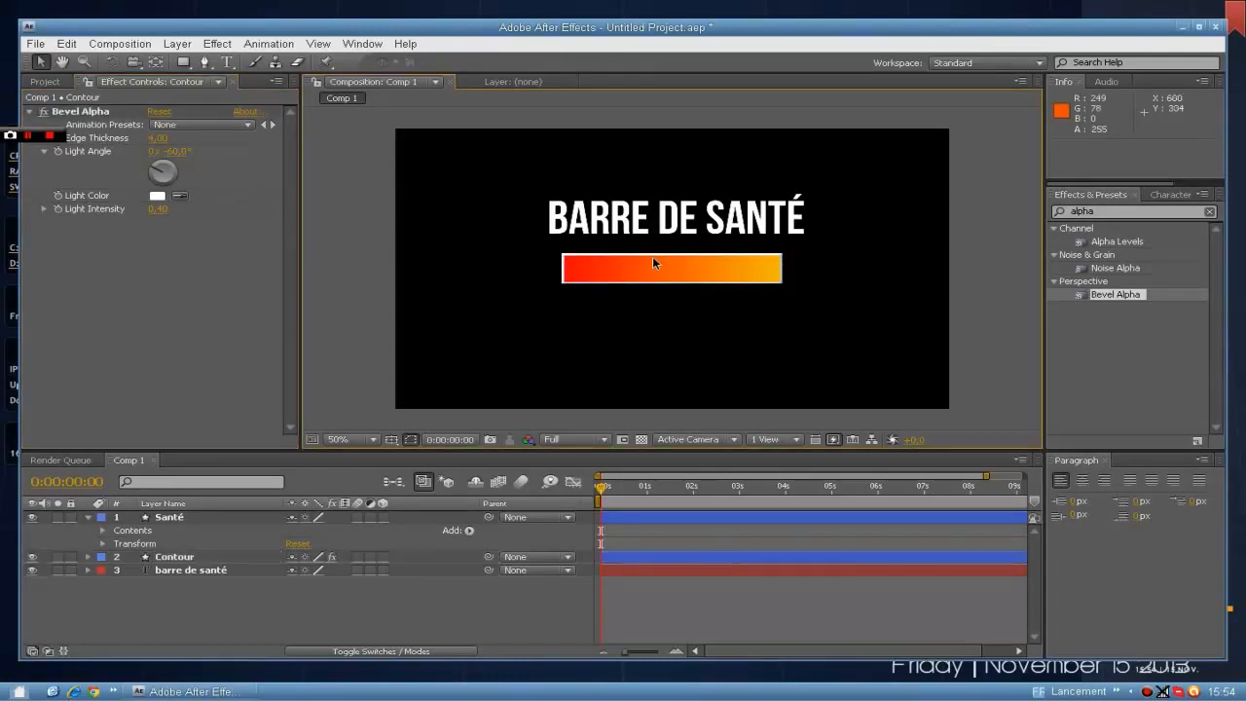
Enable keyframing at 0:00:00:00 for the Size and Position of the Santé layer's rectangle path.
left_click(103, 531)
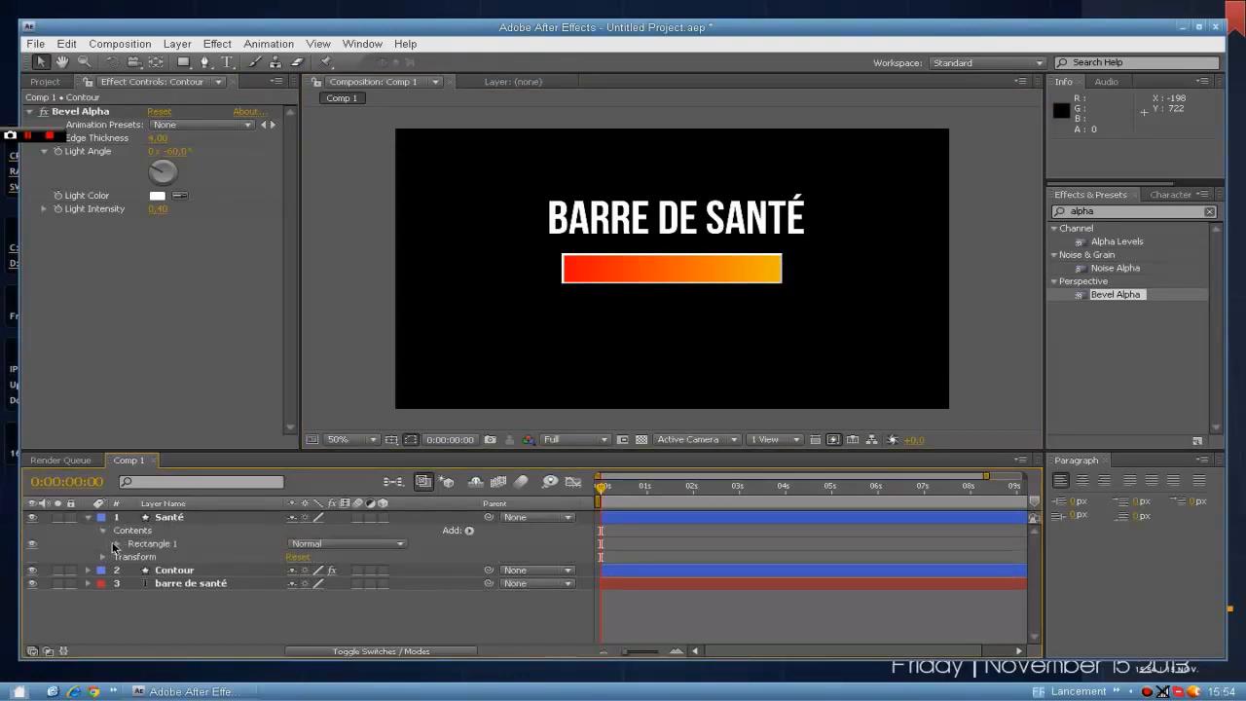
left_click(118, 545)
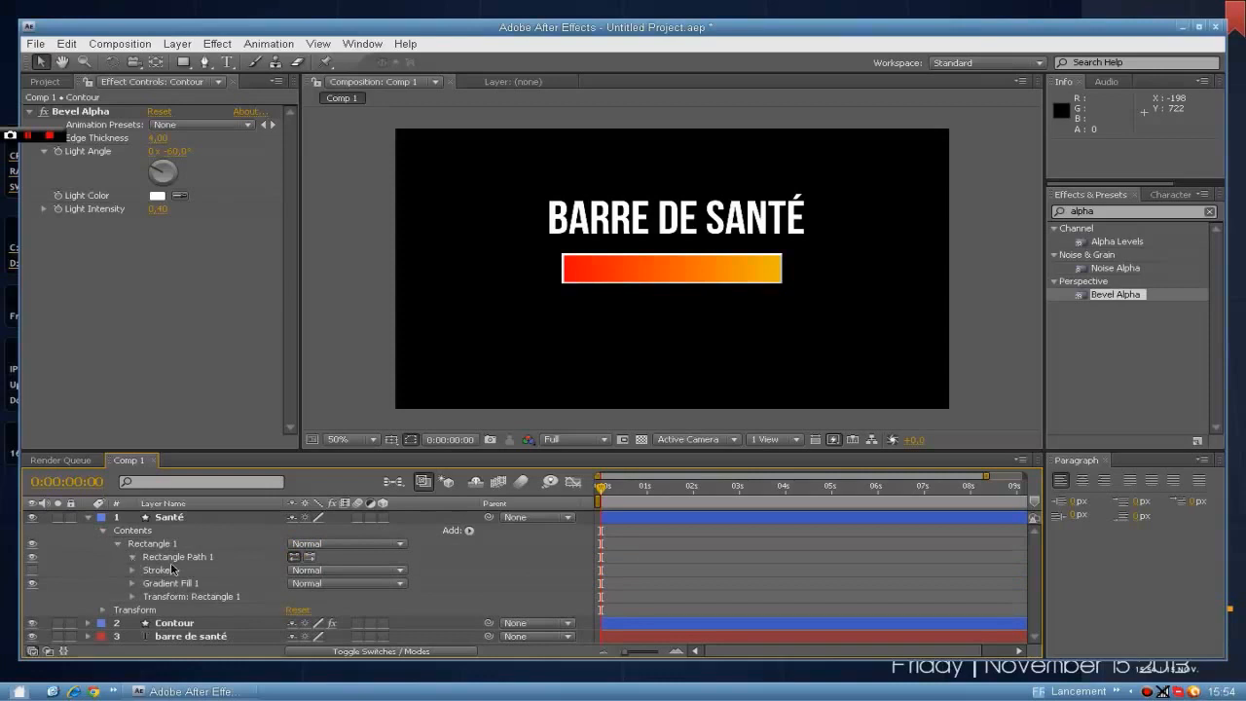
left_click(132, 557)
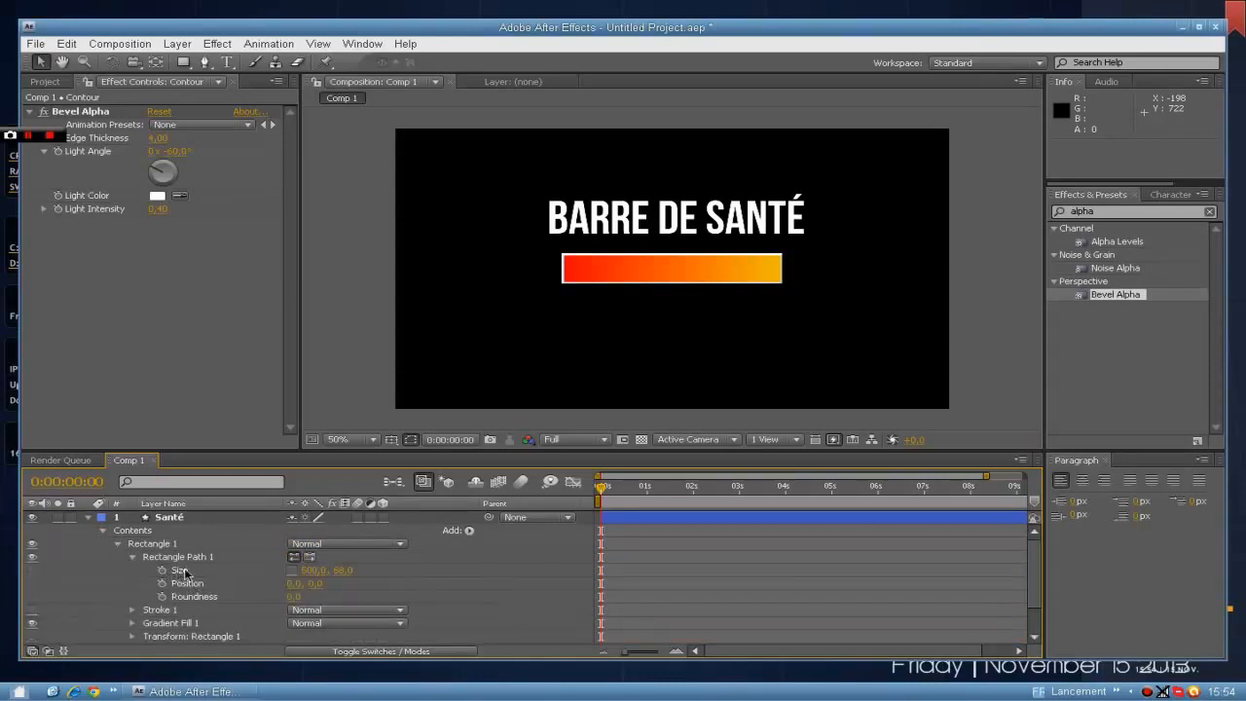
left_click(163, 582)
left_click(162, 570)
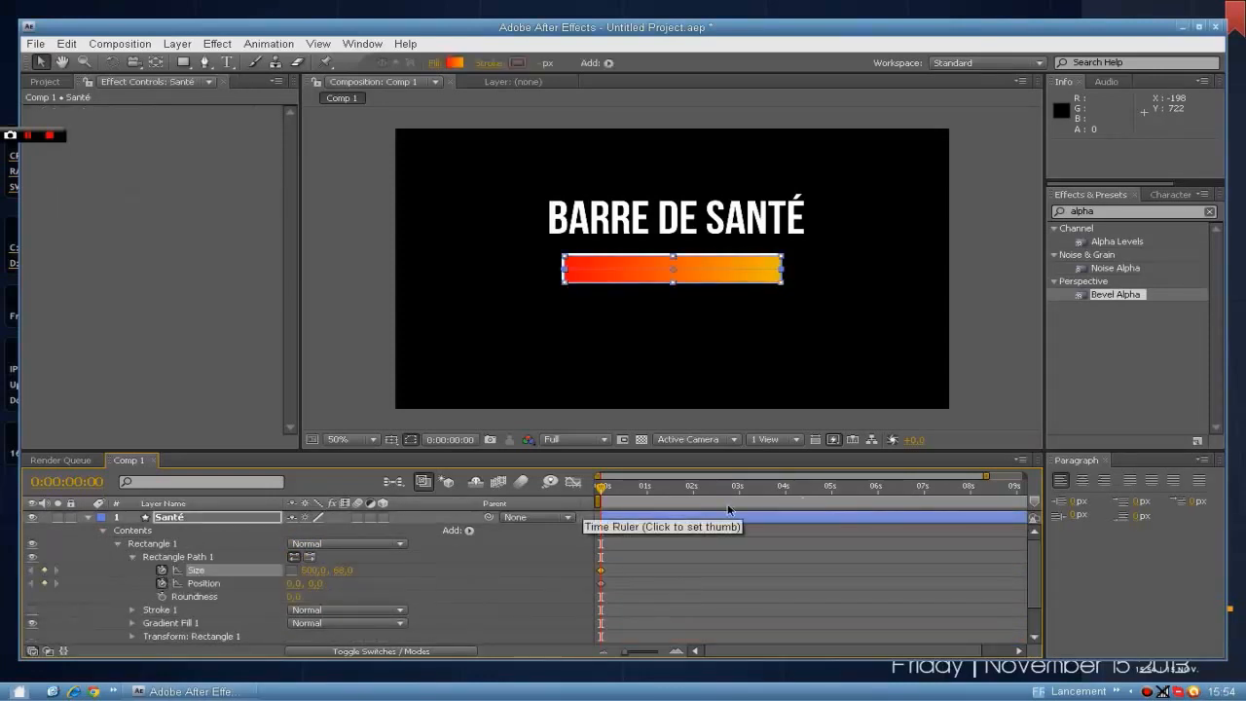
Add Size and Position keyframes for the Santé layer's rectangle path at 0:00:00:12, keeping the full bar.
left_click_drag(603, 487, 630, 493)
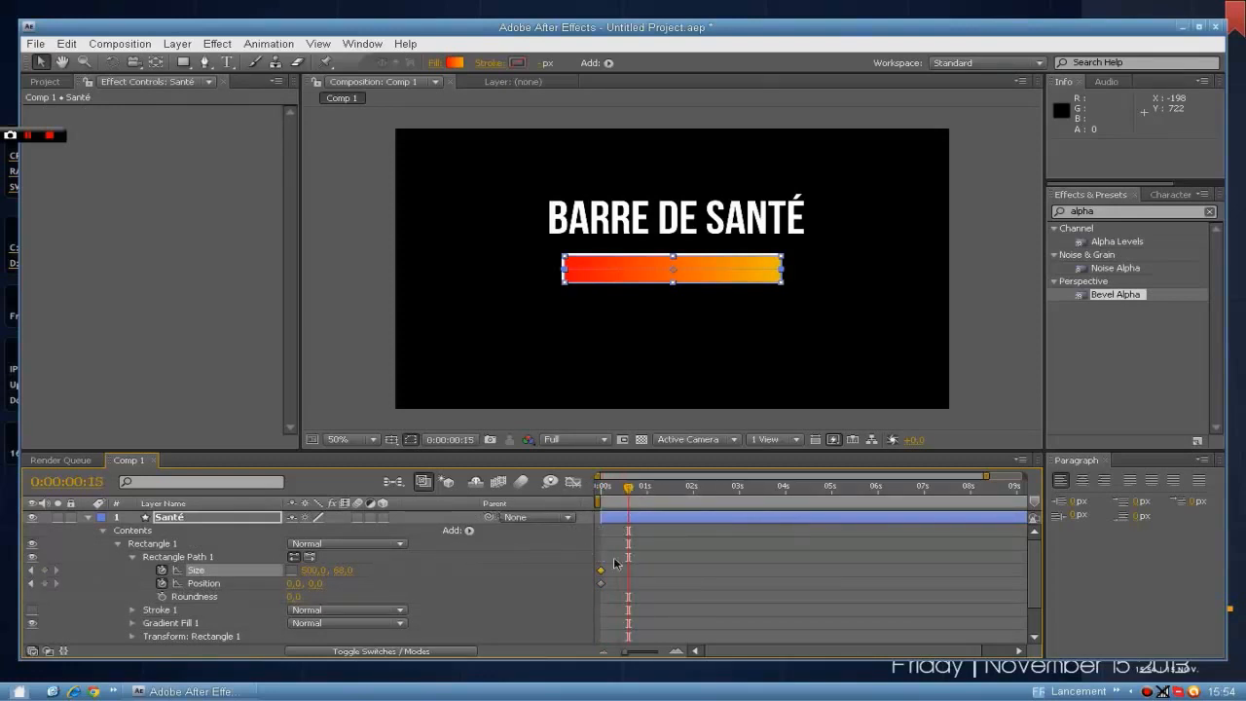
left_click_drag(631, 493, 623, 491)
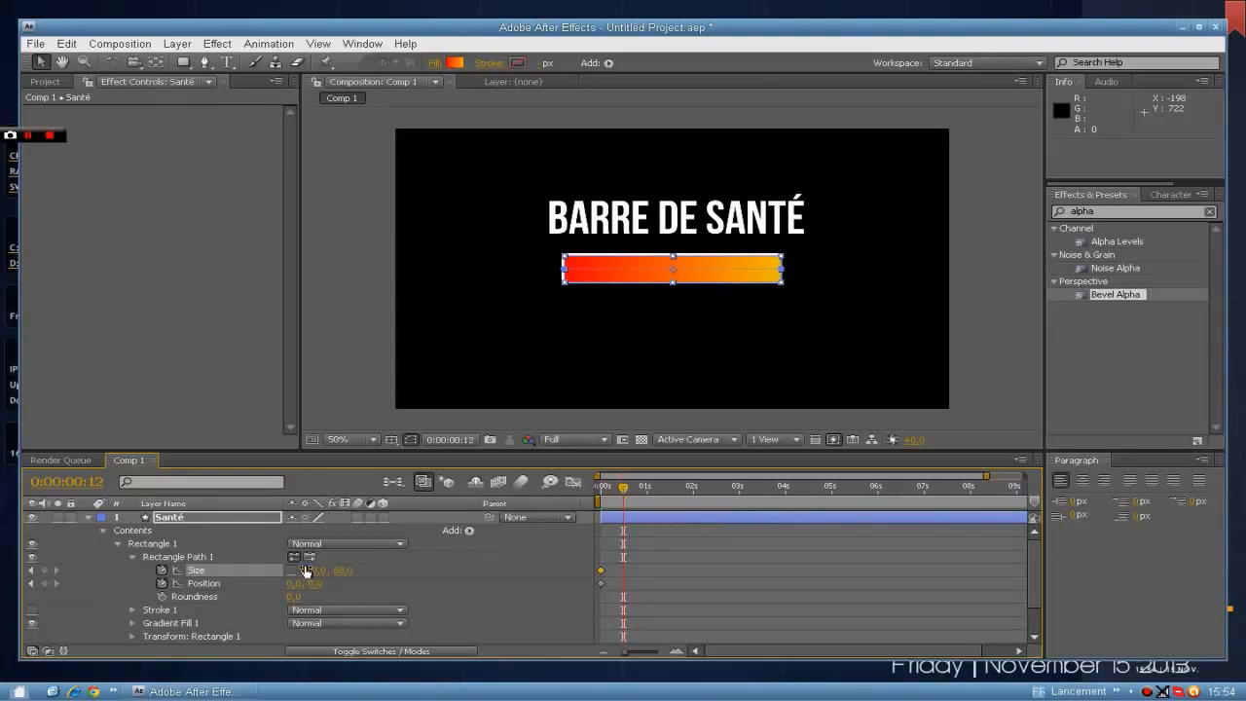
left_click(44, 583)
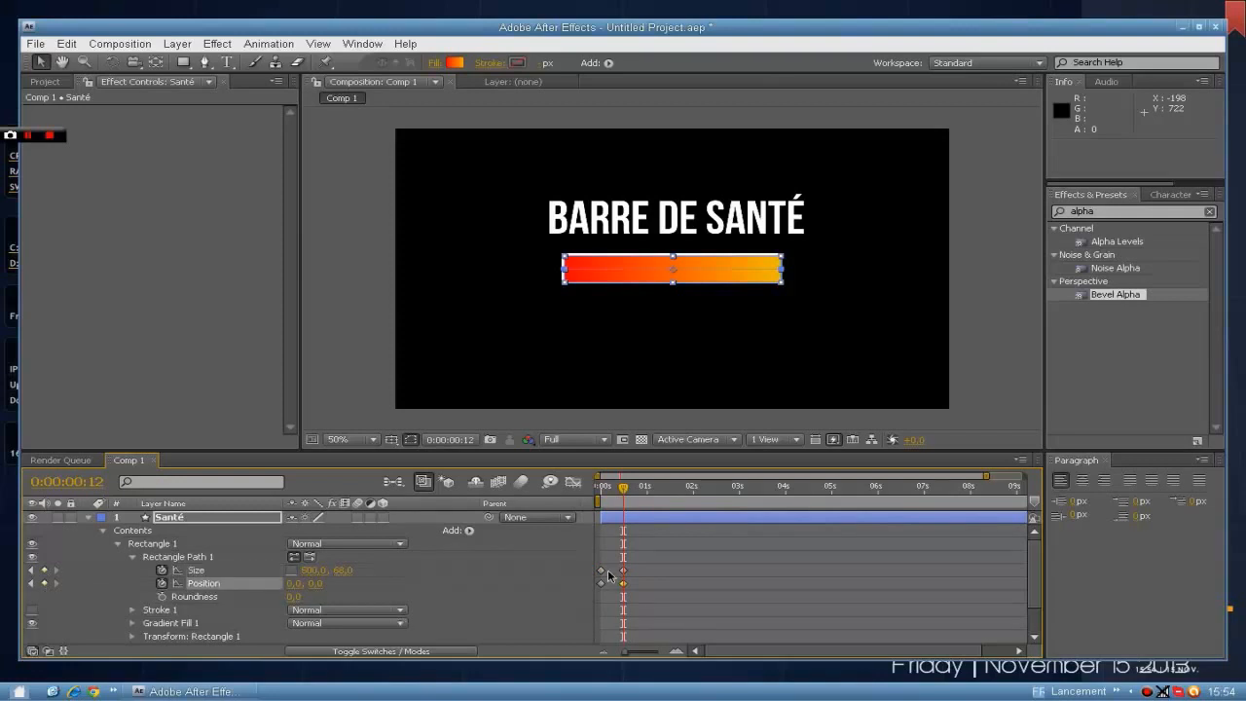
At 0:00:00:00, set the Santé rectangle's Size width to 0 and its horizontal Position to 0.
left_click_drag(625, 502, 599, 494)
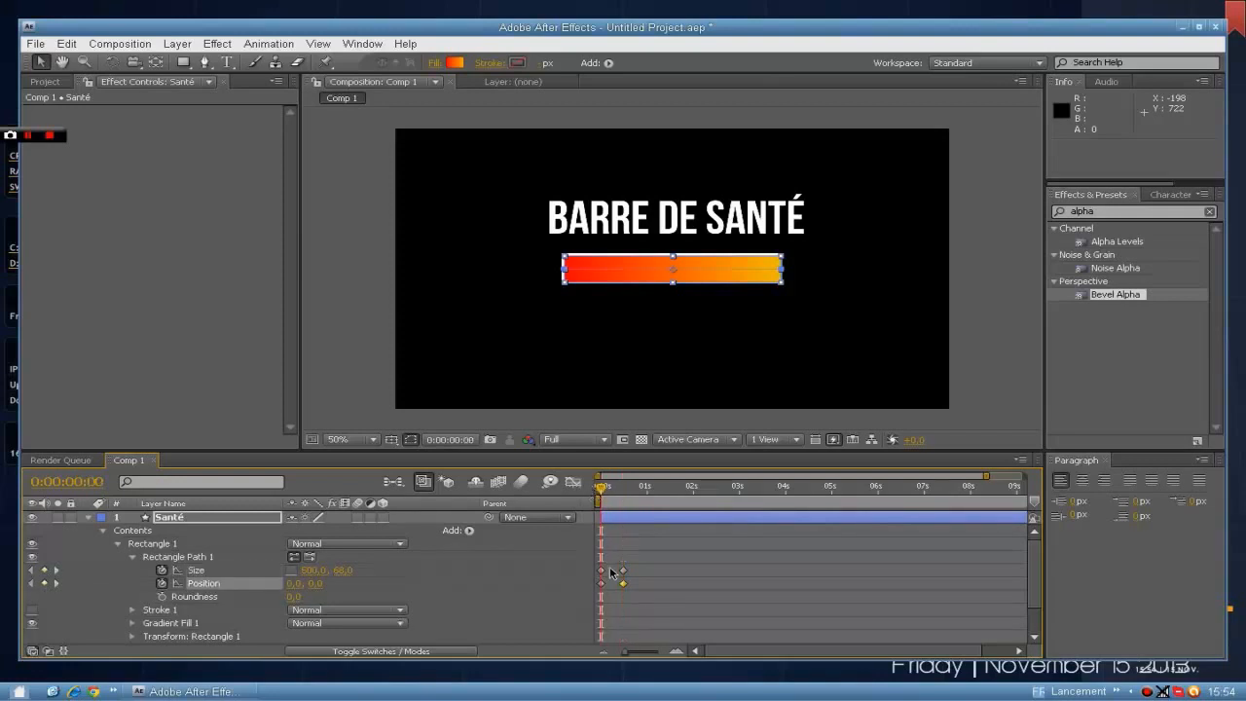
left_click(313, 570)
type("0")
key("Return")
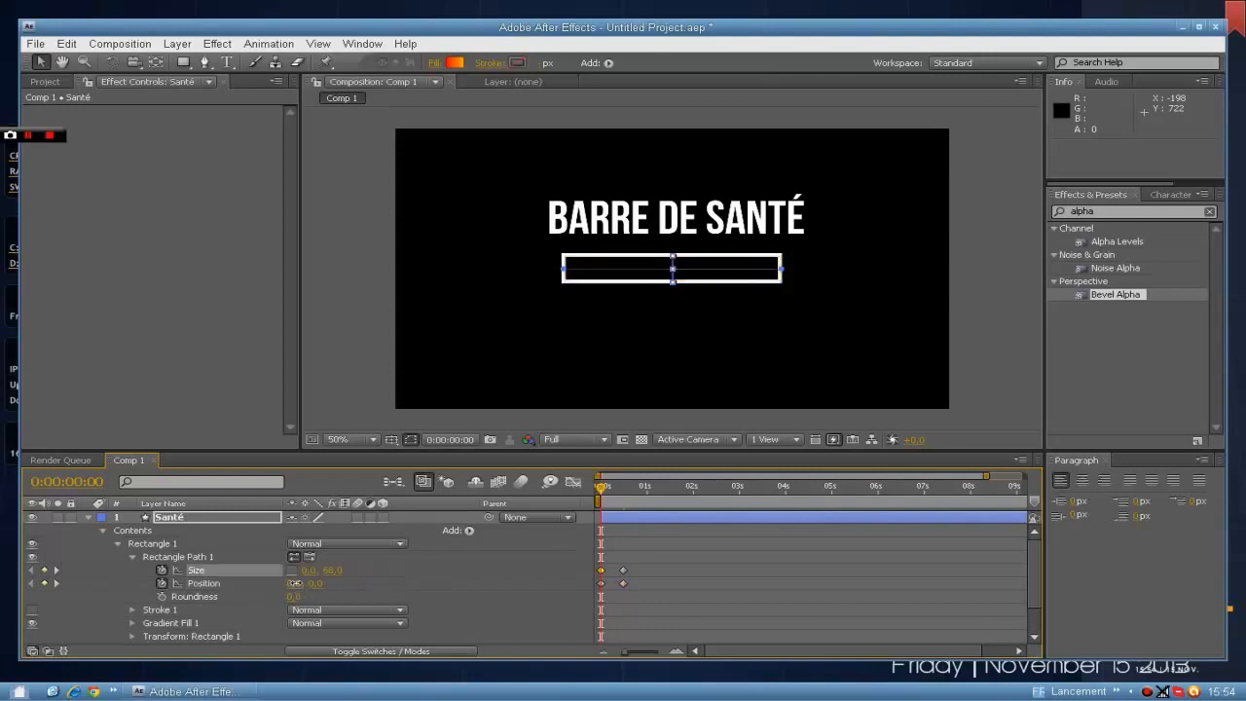
left_click(293, 583)
type("0")
key("Return")
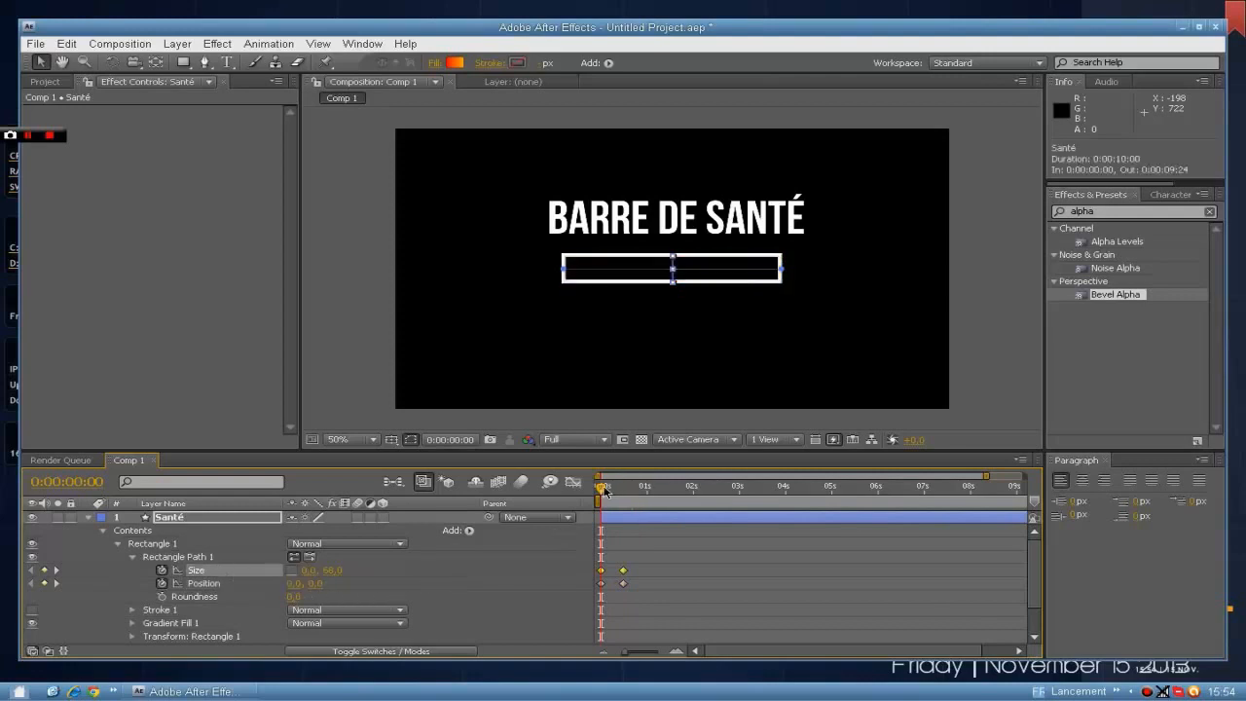
Try shifting the Santé rectangle's Position toward the outline's left end at 0:00:00:06, and undo the shift.
left_click_drag(601, 489, 610, 492)
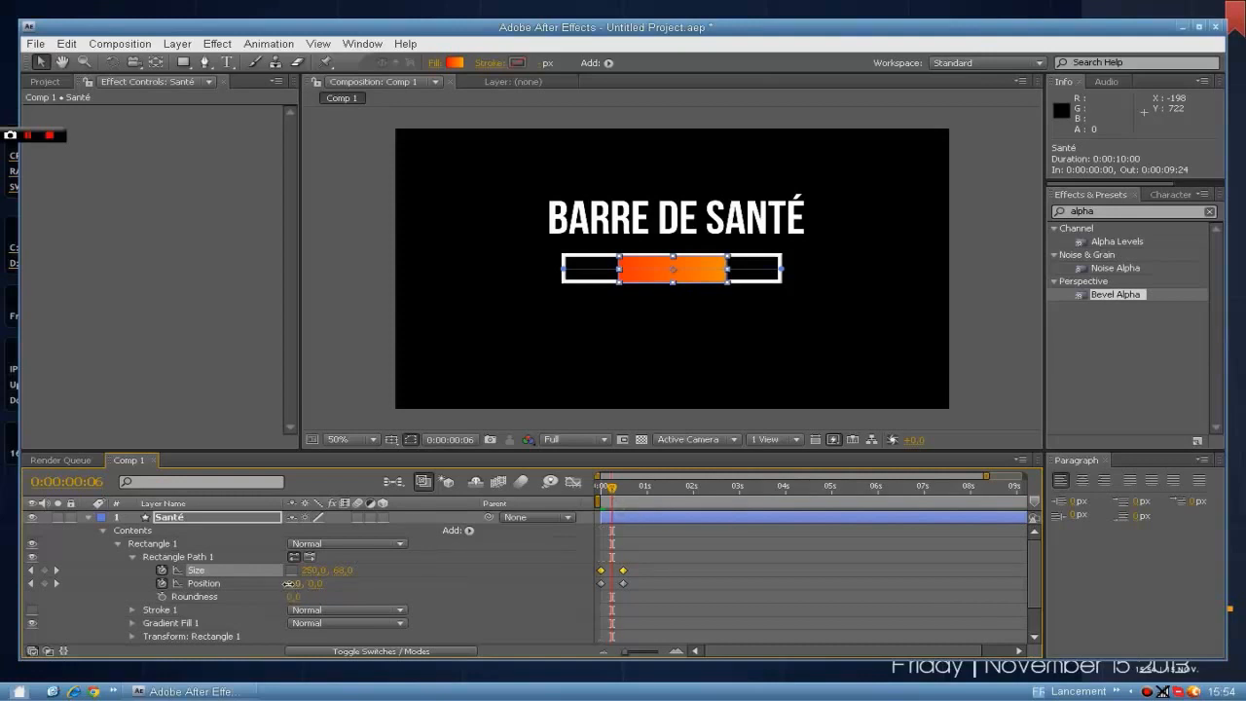
left_click_drag(288, 583, 202, 583)
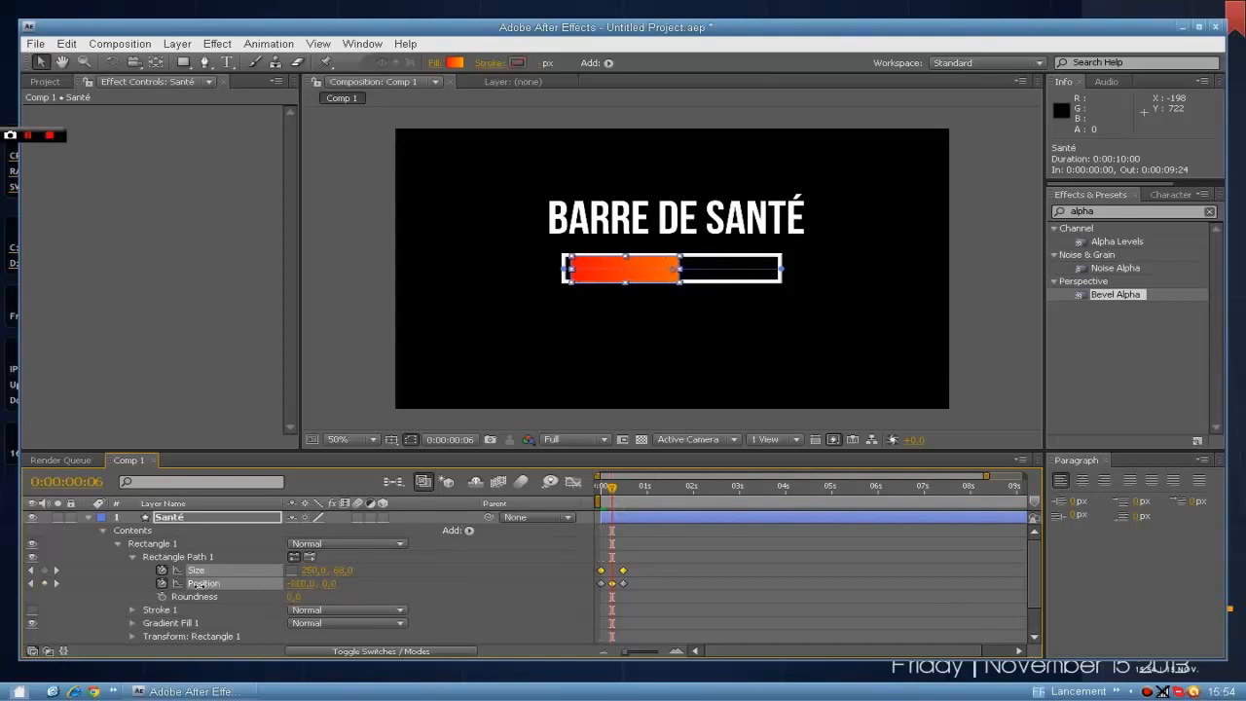
key("ctrl+z")
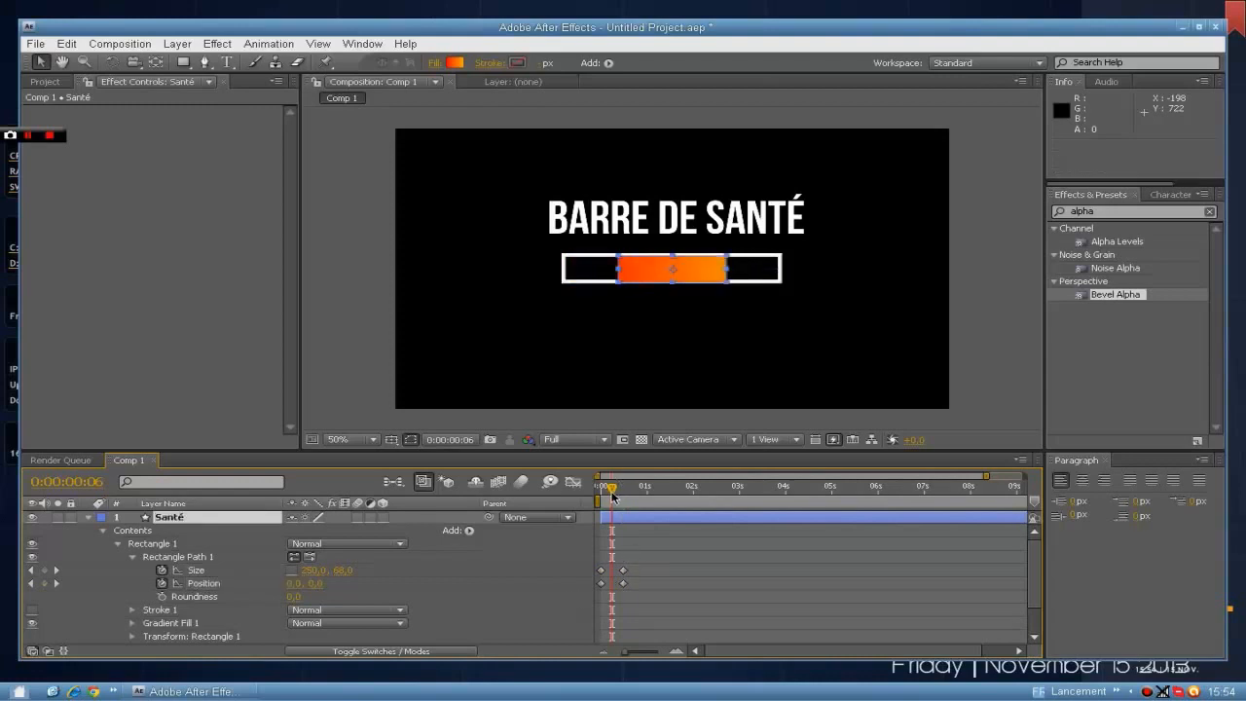
Set the Santé rectangle's horizontal Position to -250 at 0:00:00:00 and check how the bar fills from the left.
left_click_drag(611, 496, 599, 496)
left_click(286, 583)
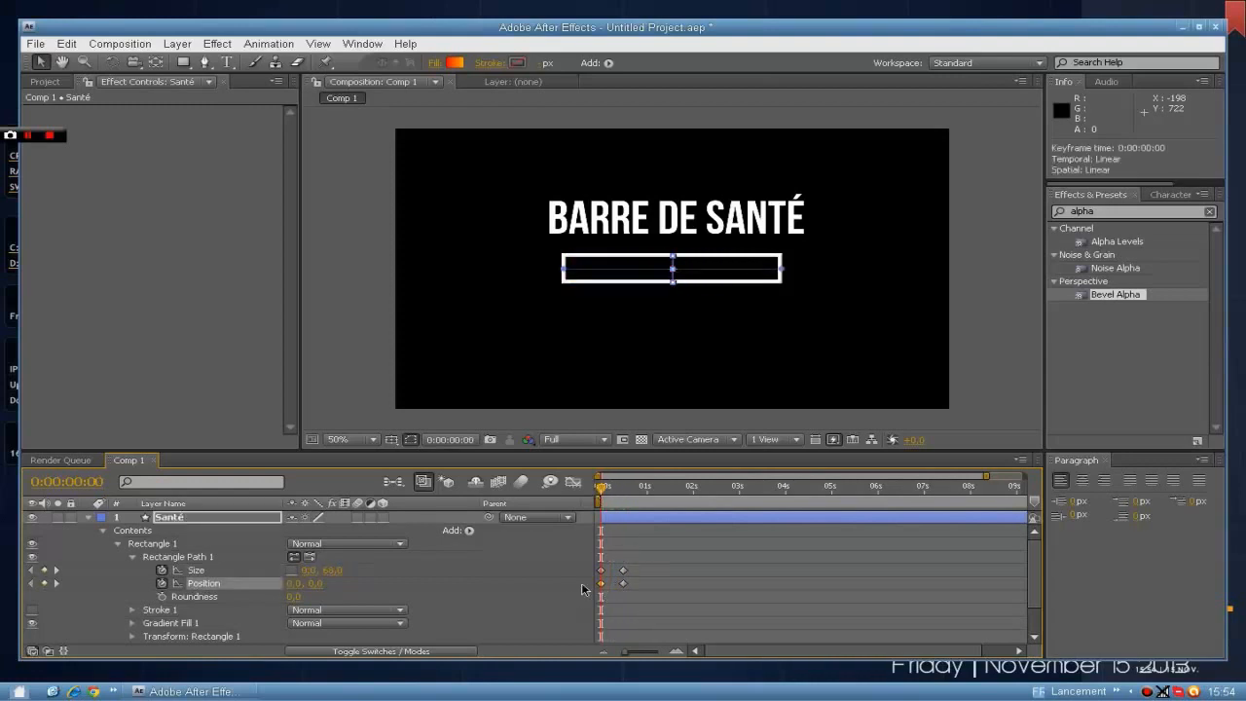
left_click(303, 583)
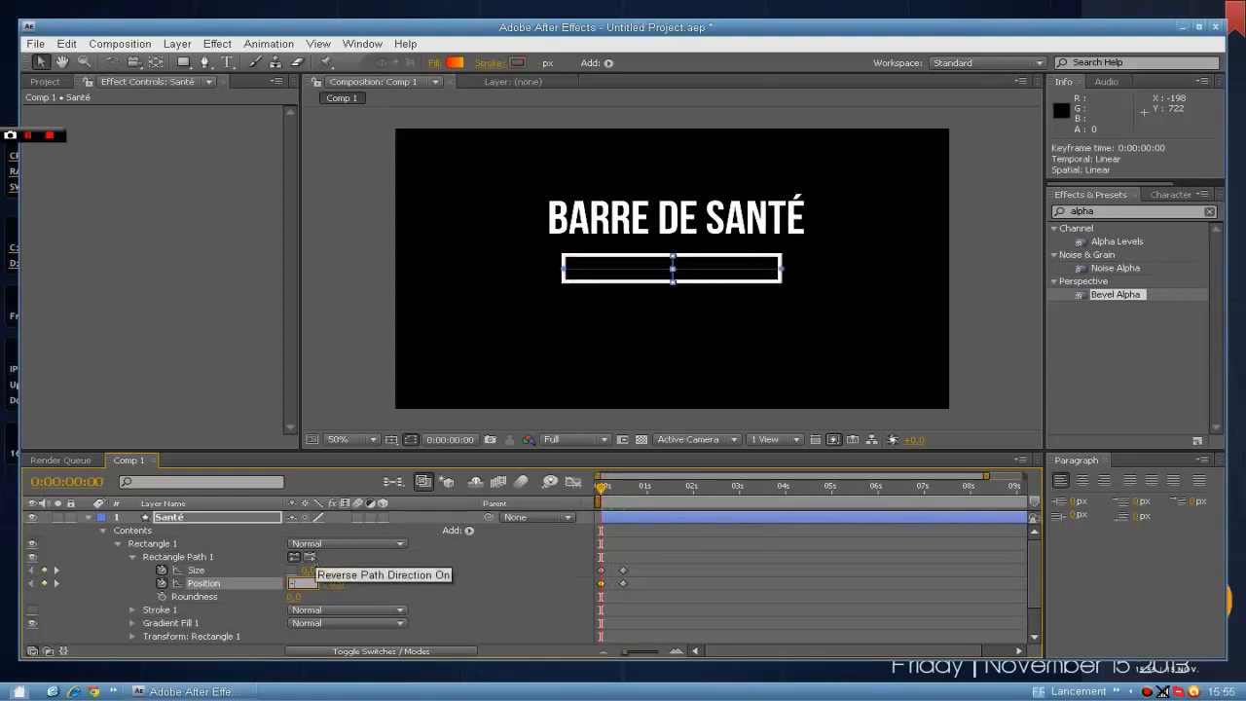
type("-250,0, 0,0")
key("Return")
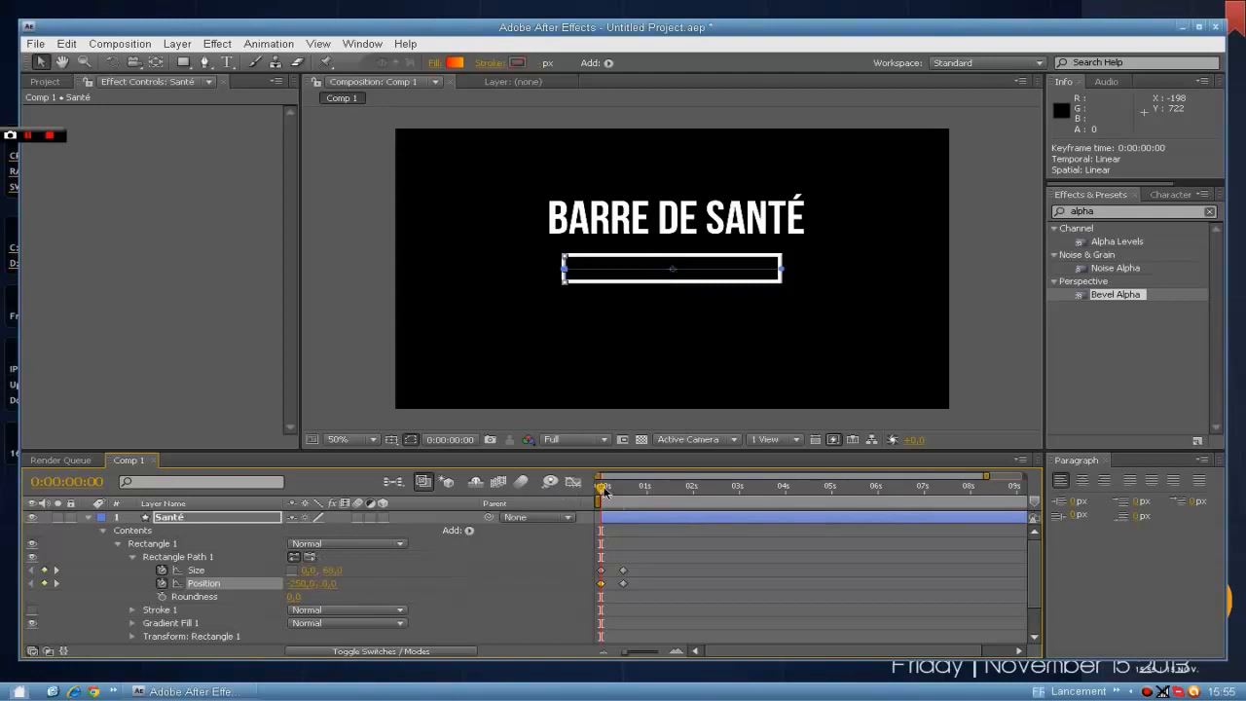
mouse_move(604, 491)
left_mouse_down()
mouse_move(628, 492)
mouse_move(607, 491)
left_mouse_up()
left_click(961, 345)
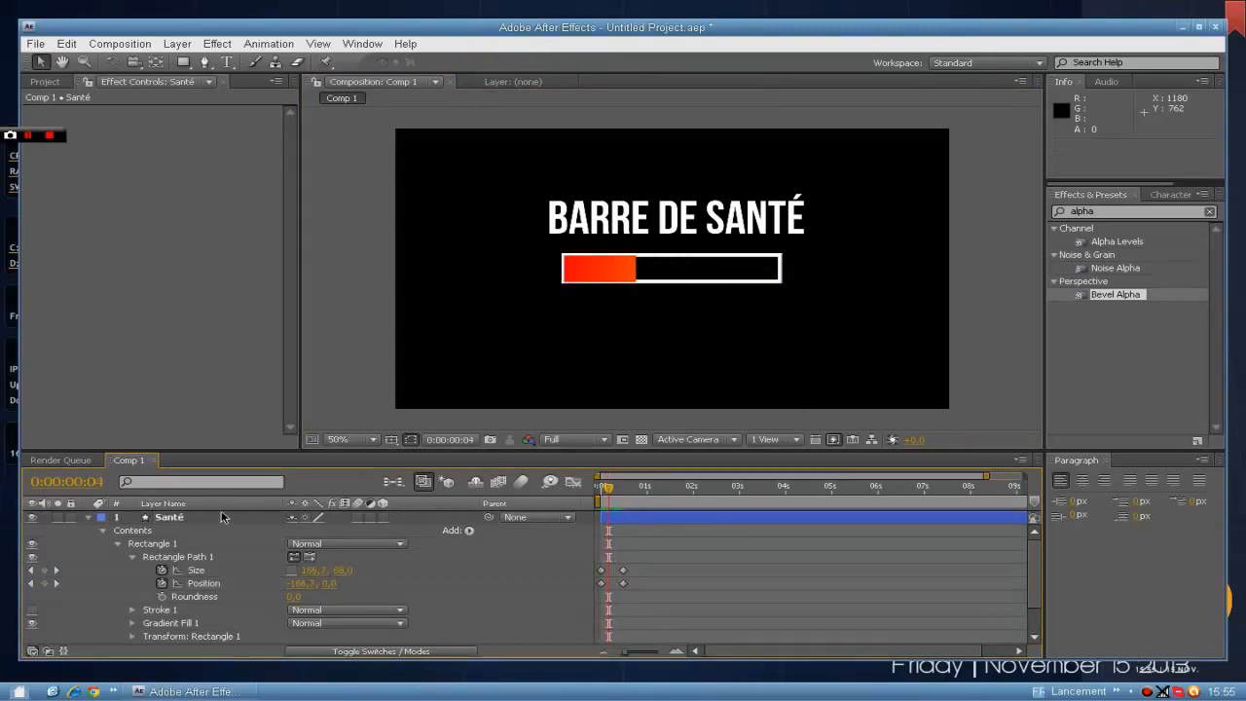
left_click_drag(604, 491, 620, 491)
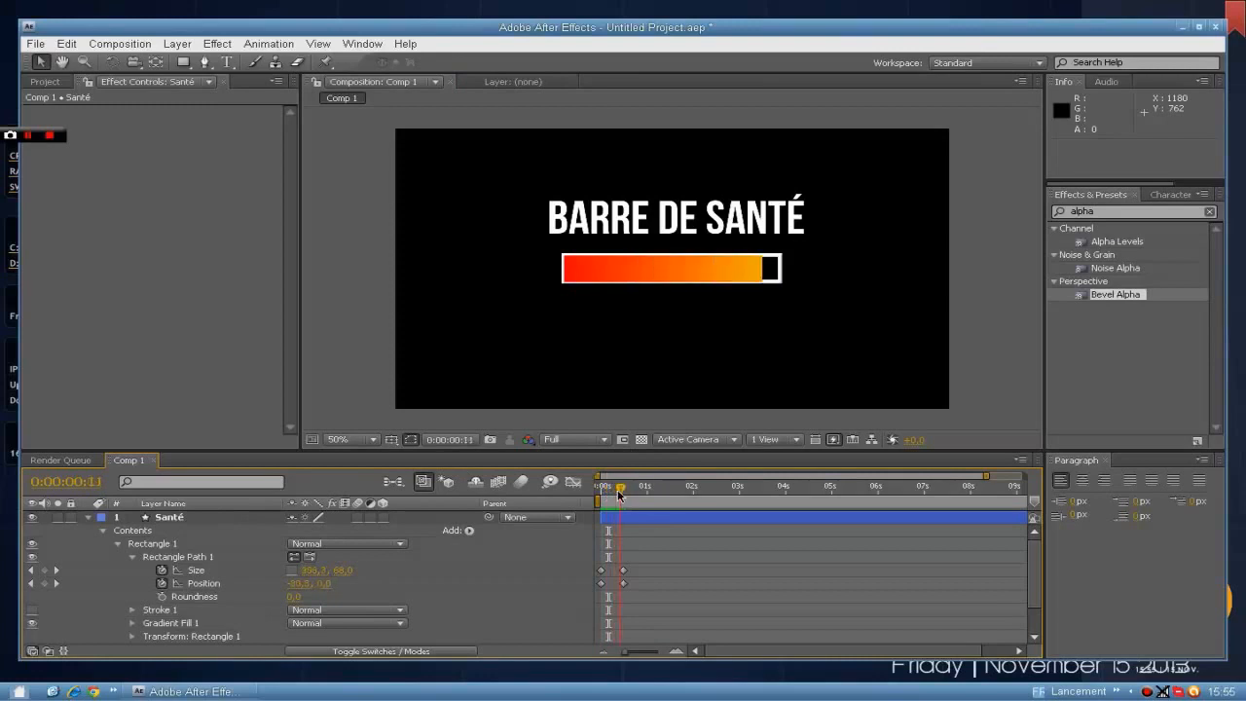
Collapse the Santé layer and move it below the Contour layer in the layer order.
left_click(88, 516)
left_click_drag(163, 516, 169, 536)
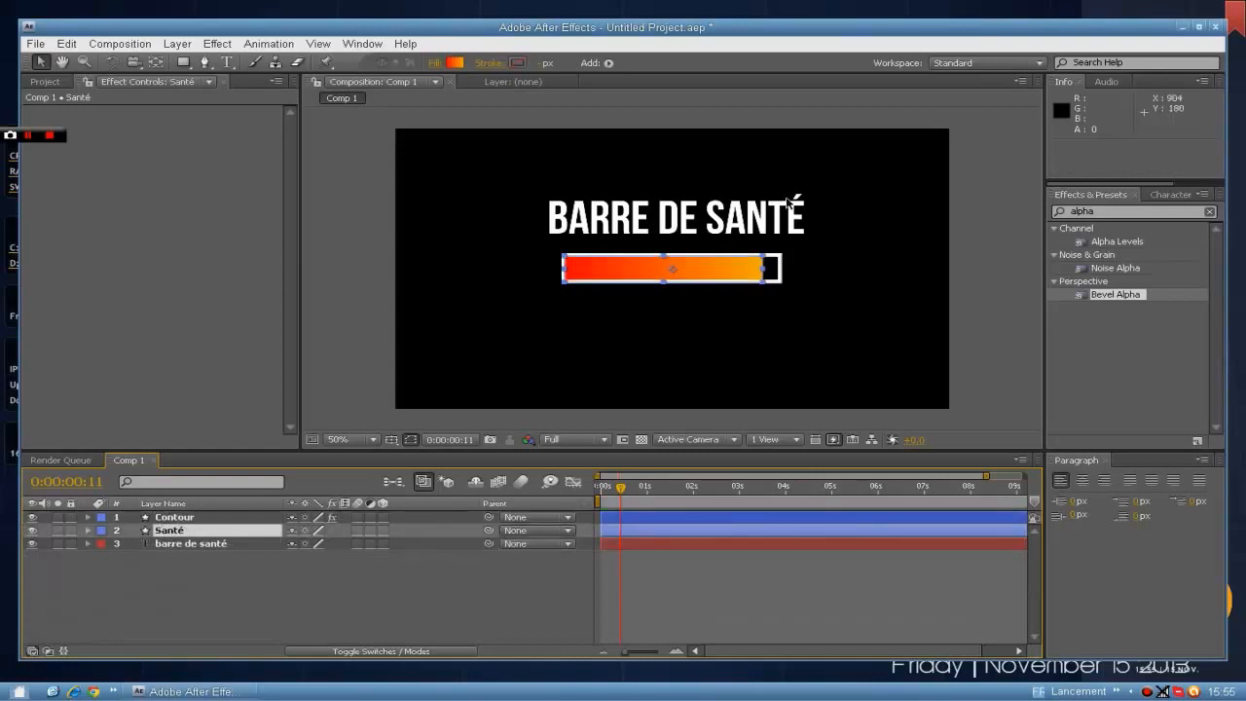
left_click(967, 298)
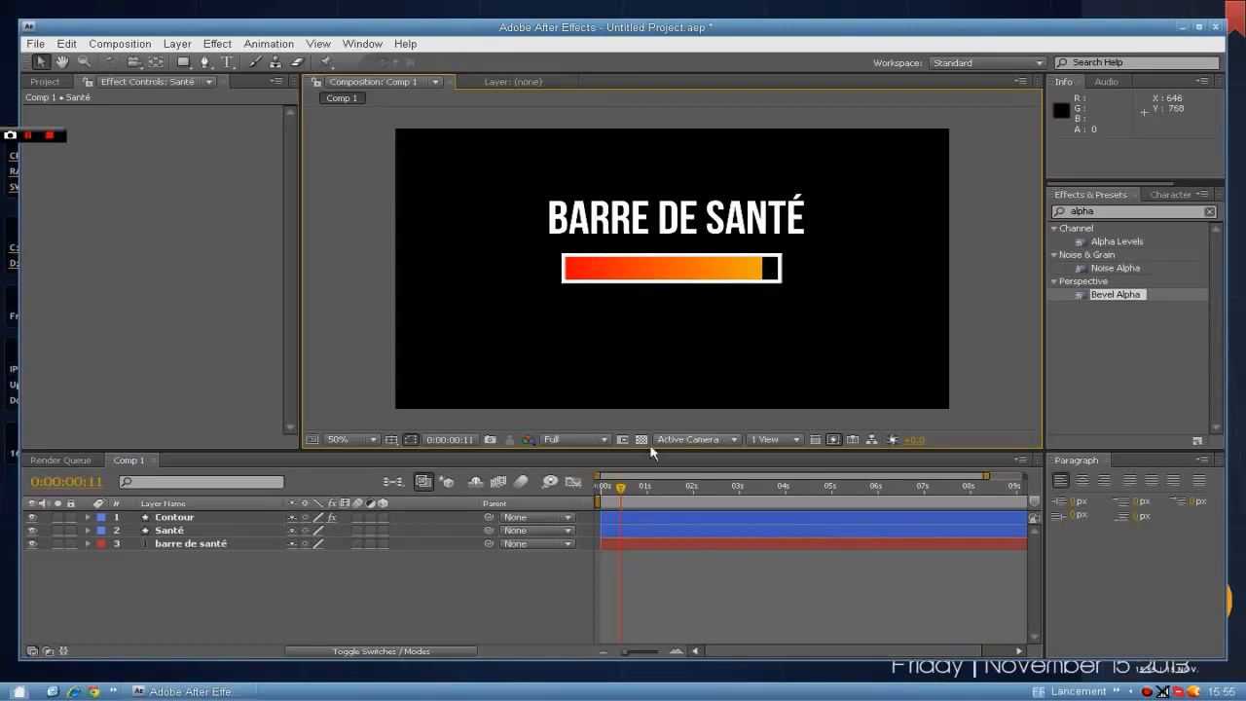
Add Size and Position keyframes for the Santé rectangle at 0:00:02:01 to hold the full bar.
left_click(90, 530)
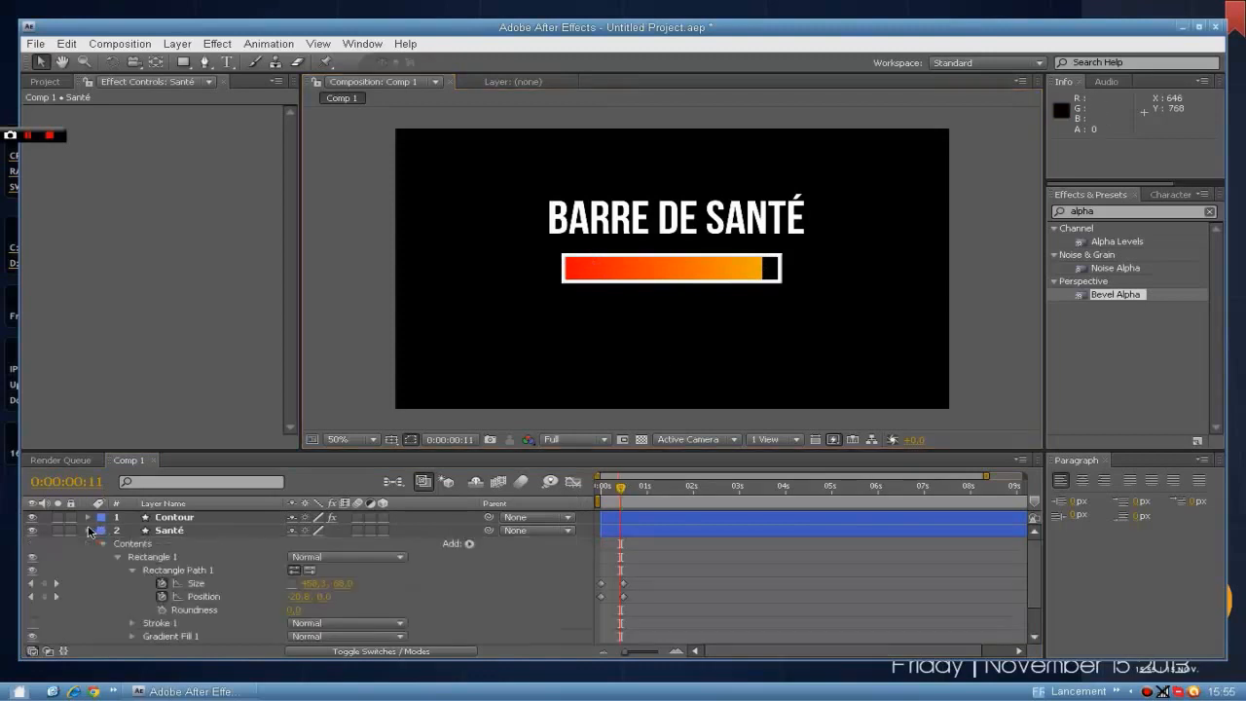
left_click_drag(623, 489, 697, 490)
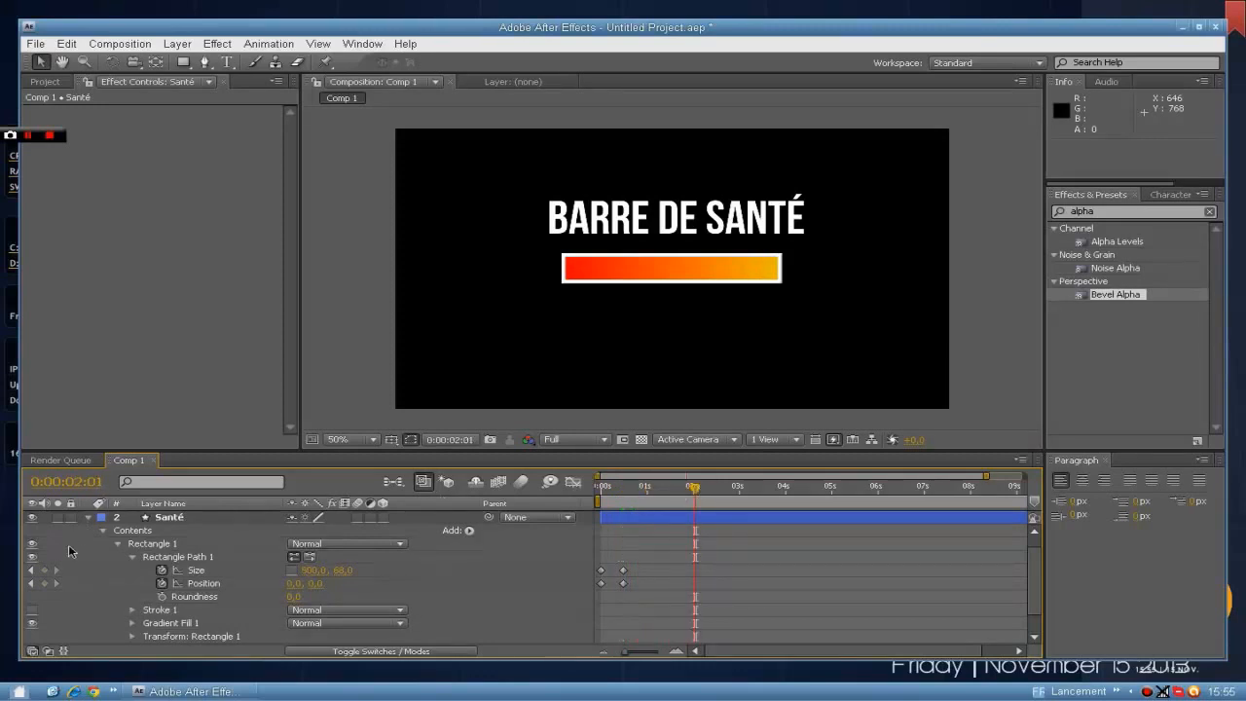
left_click(45, 570)
left_click(45, 583)
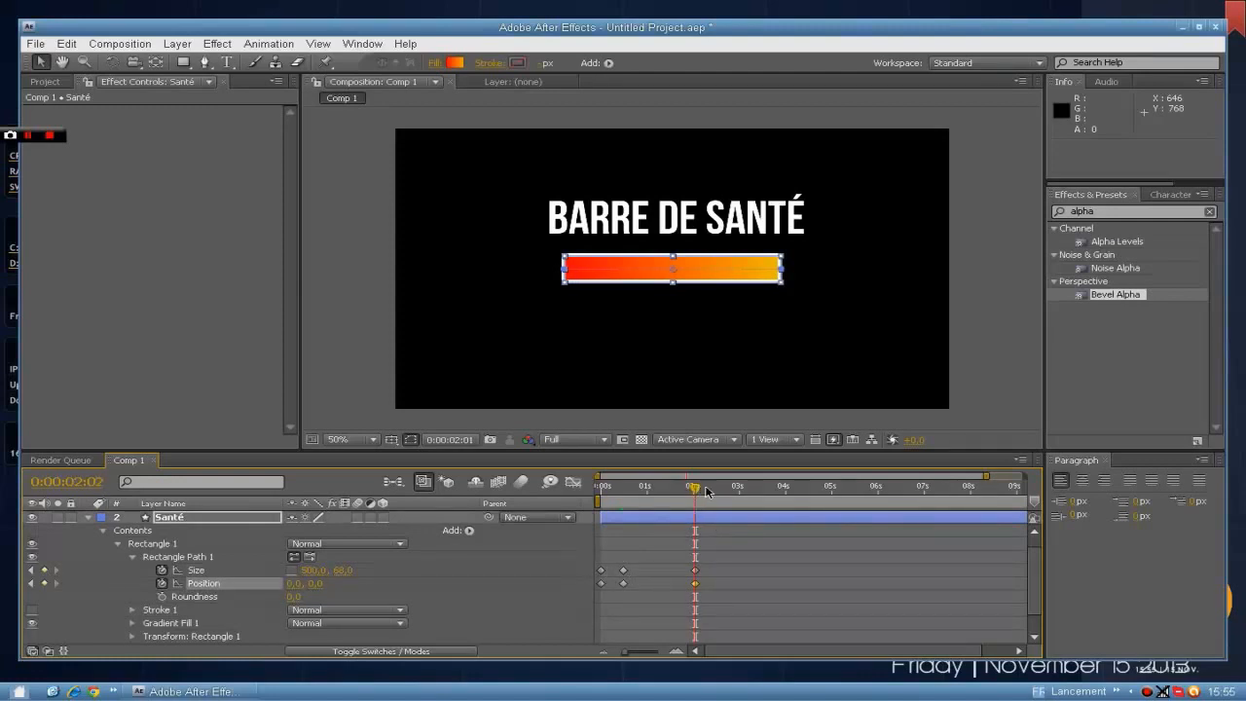
At 0:00:02:16, set the Santé rectangle's Size width to 400 and its horizontal Position to -48.
left_click_drag(707, 491, 722, 492)
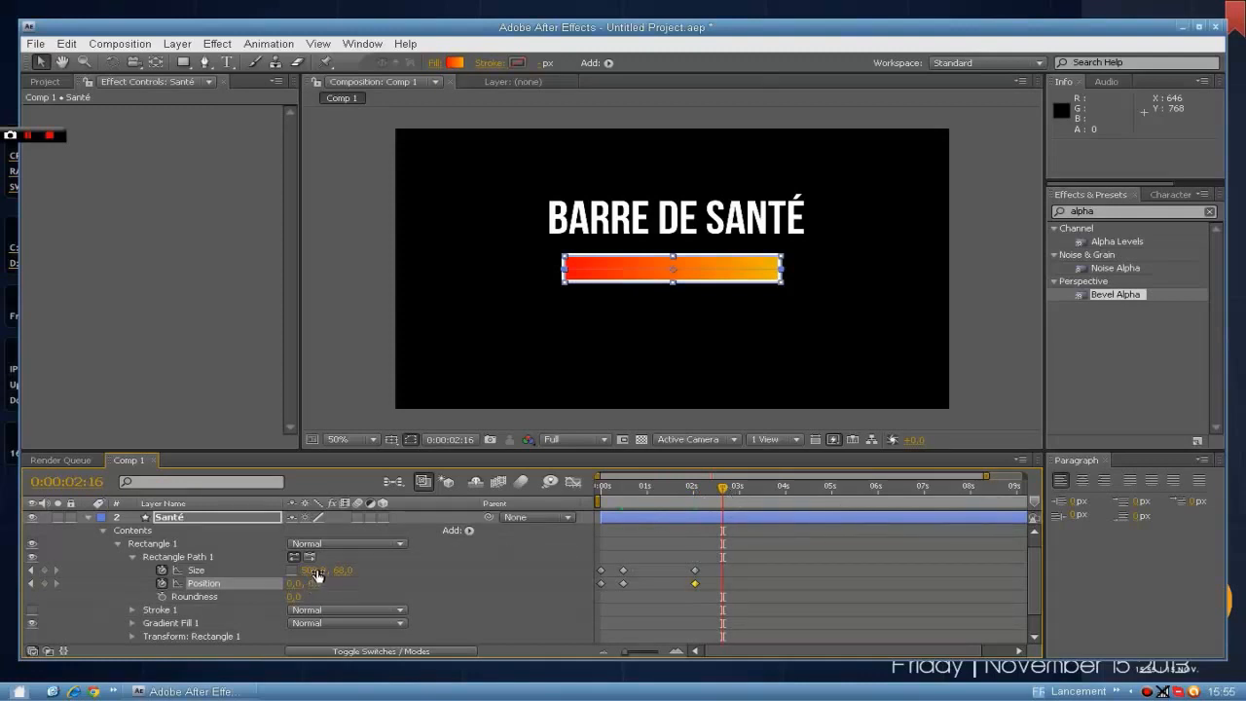
left_click(313, 570)
type("400")
key("Return")
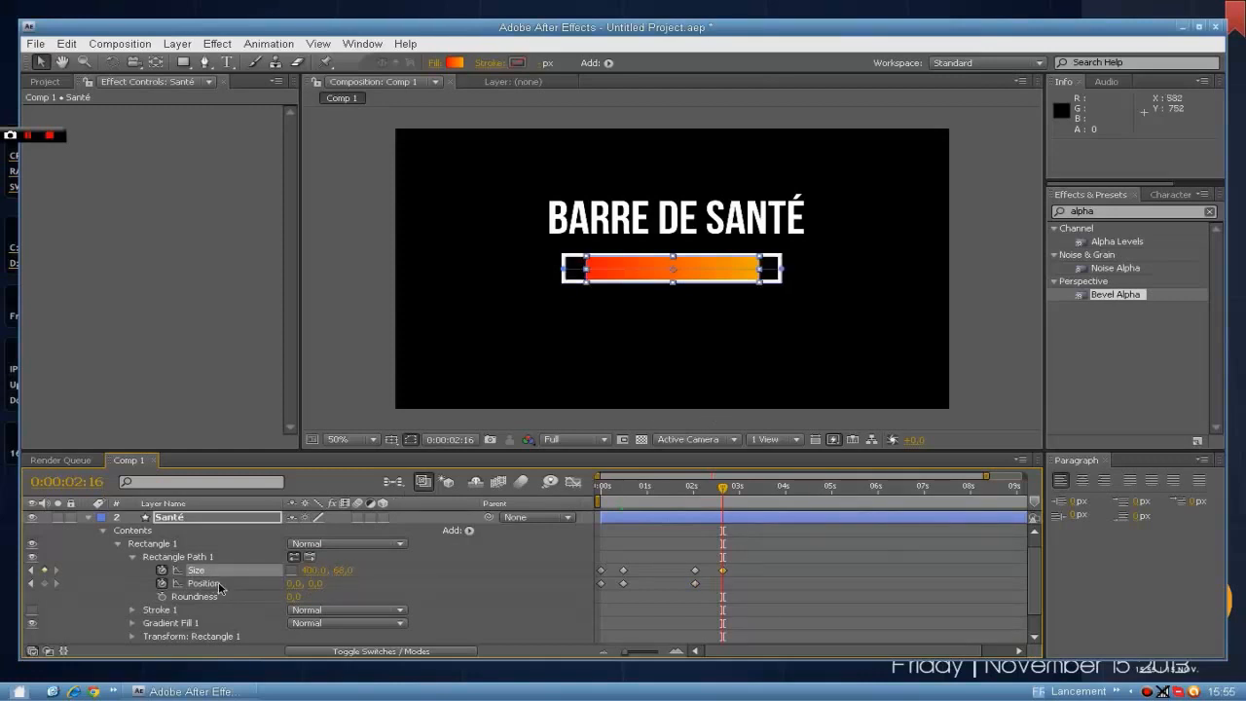
left_click_drag(298, 587, 255, 581)
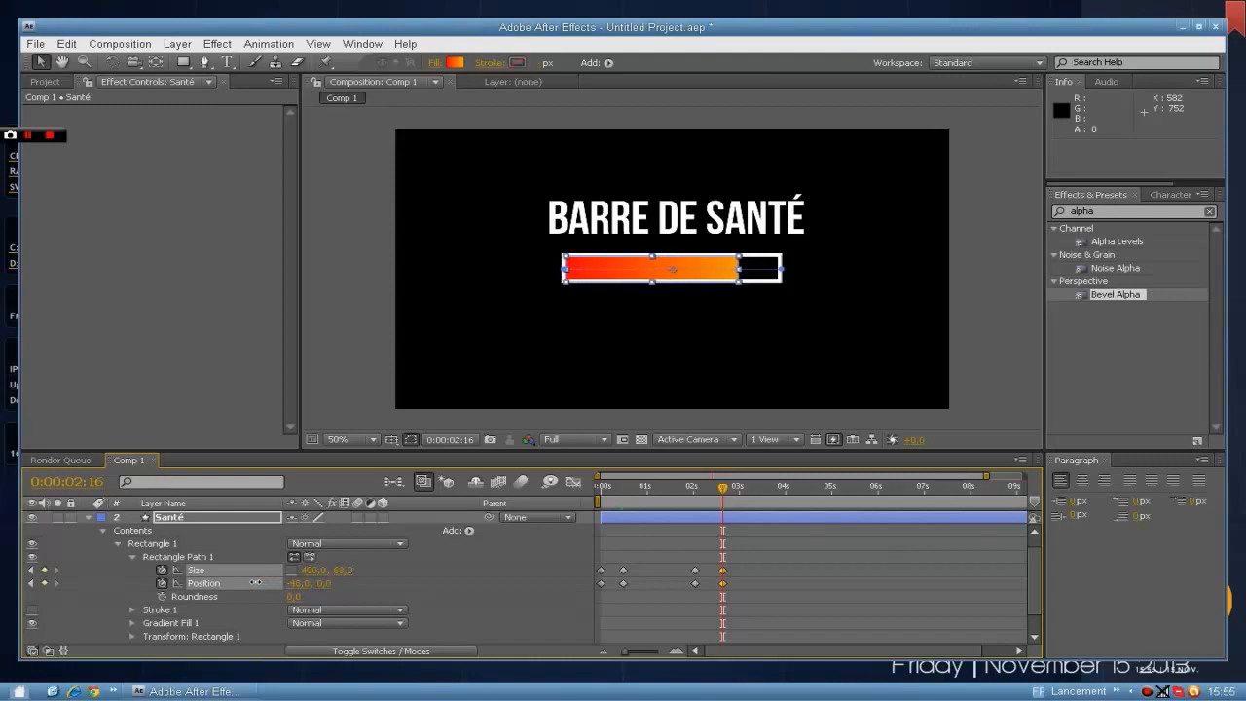
left_click(978, 368)
mouse_move(722, 486)
left_mouse_down()
mouse_move(683, 488)
mouse_move(724, 489)
left_mouse_up()
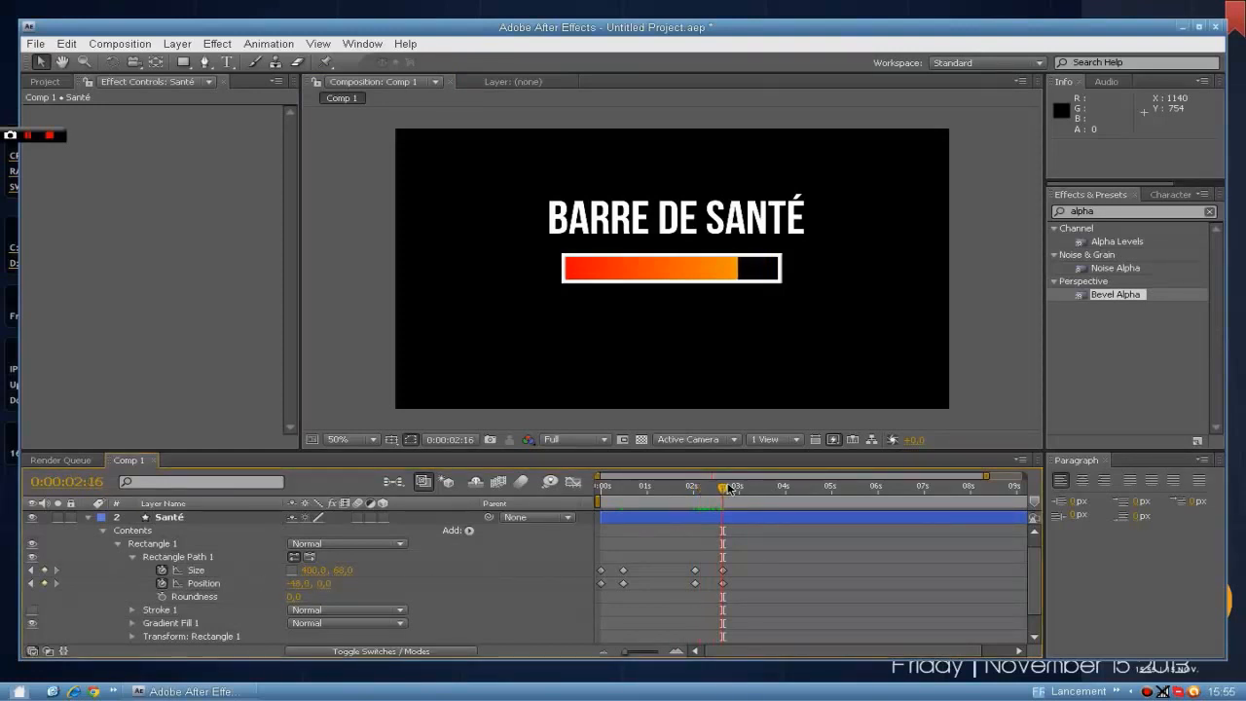
Add Size and Position keyframes for the Santé rectangle at 0:00:03:20 to hold the reduced bar.
left_click_drag(728, 489, 783, 488)
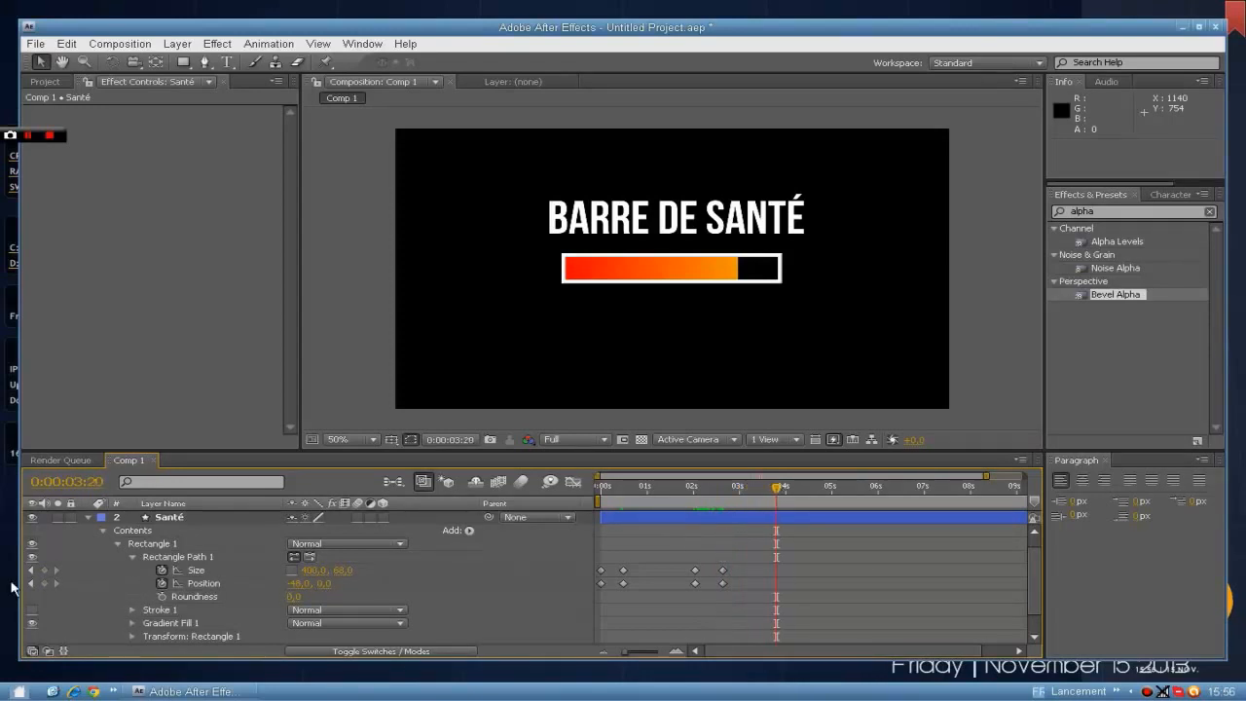
left_click(44, 570)
left_click(45, 582)
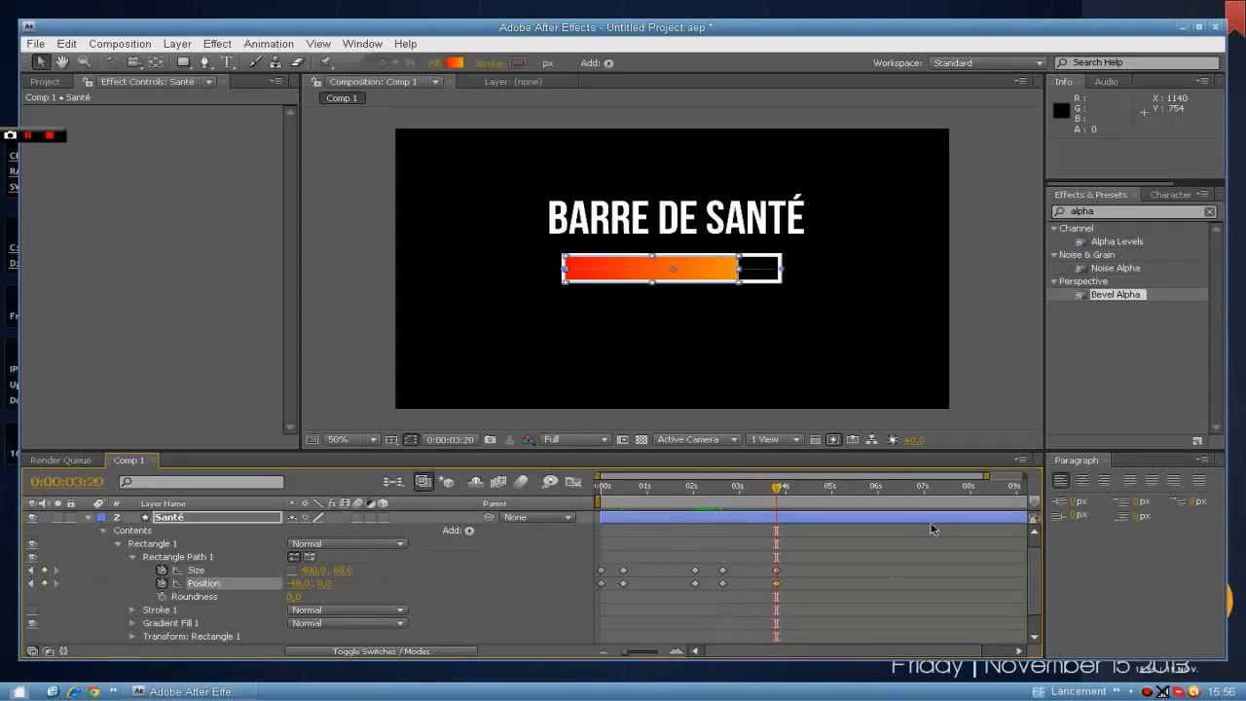
At 0:00:04:13, set the Santé rectangle's Size width to 200 and its horizontal Position to -157.
left_click_drag(784, 491, 809, 492)
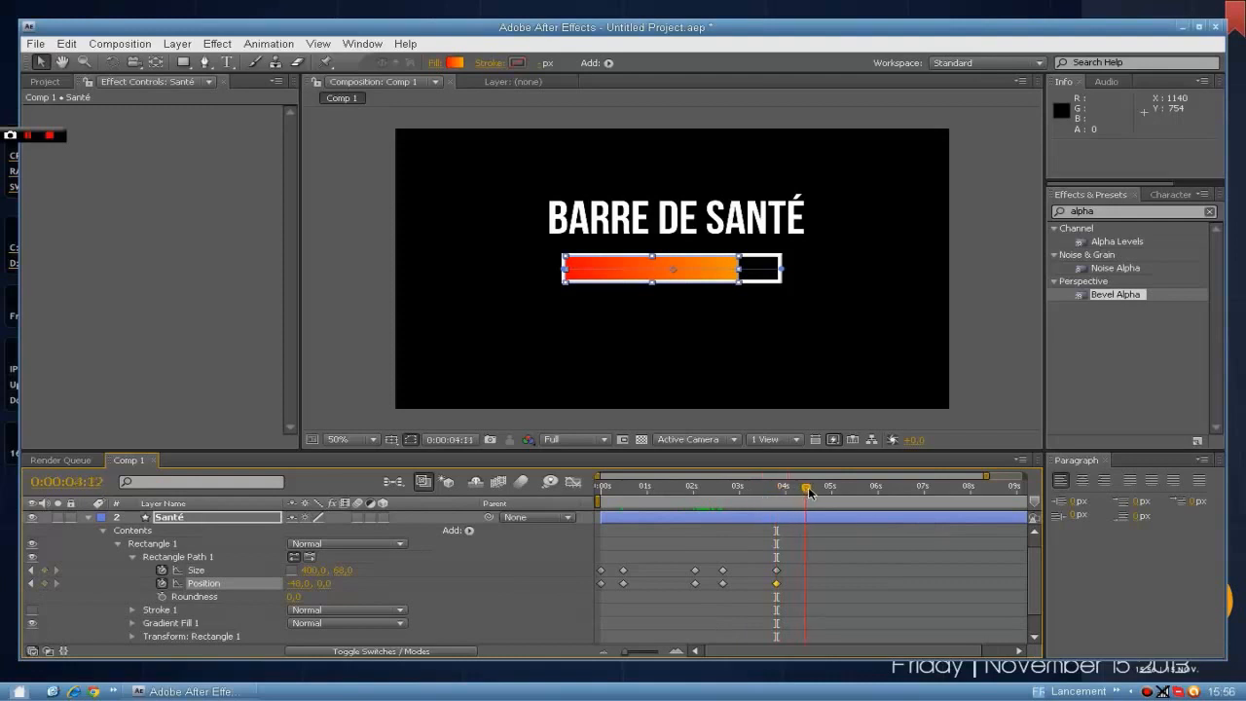
left_click(315, 571)
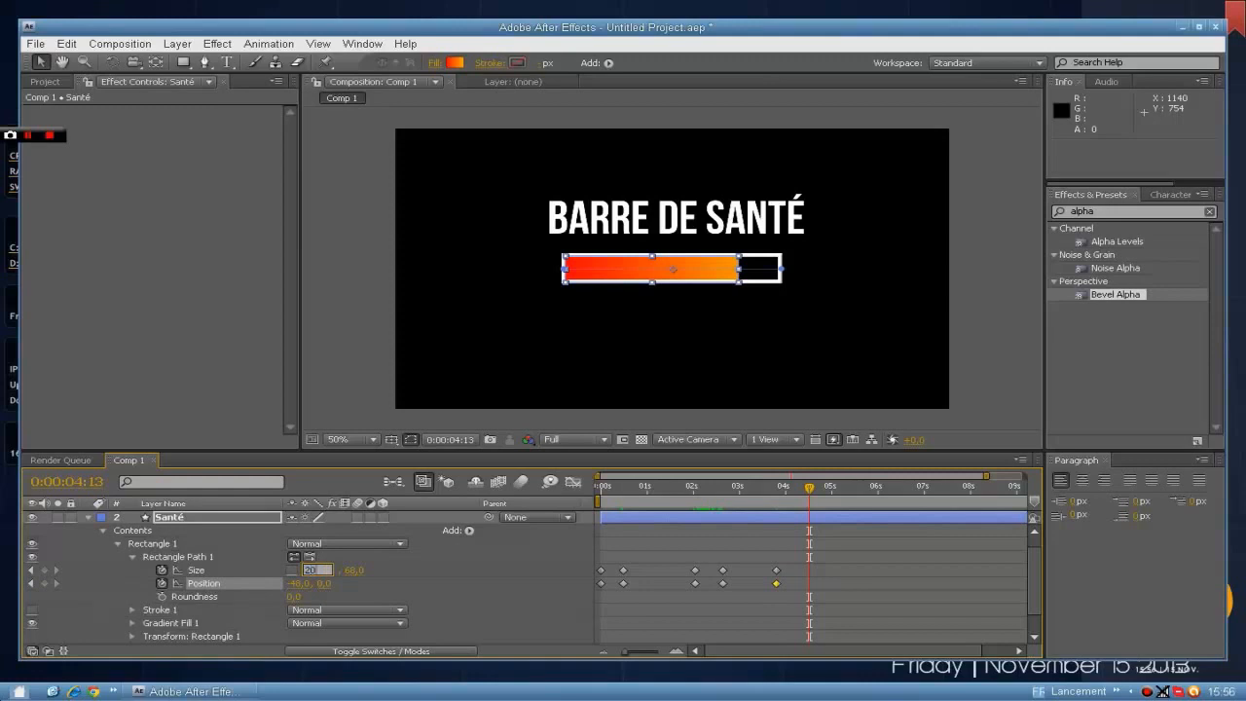
key("Return")
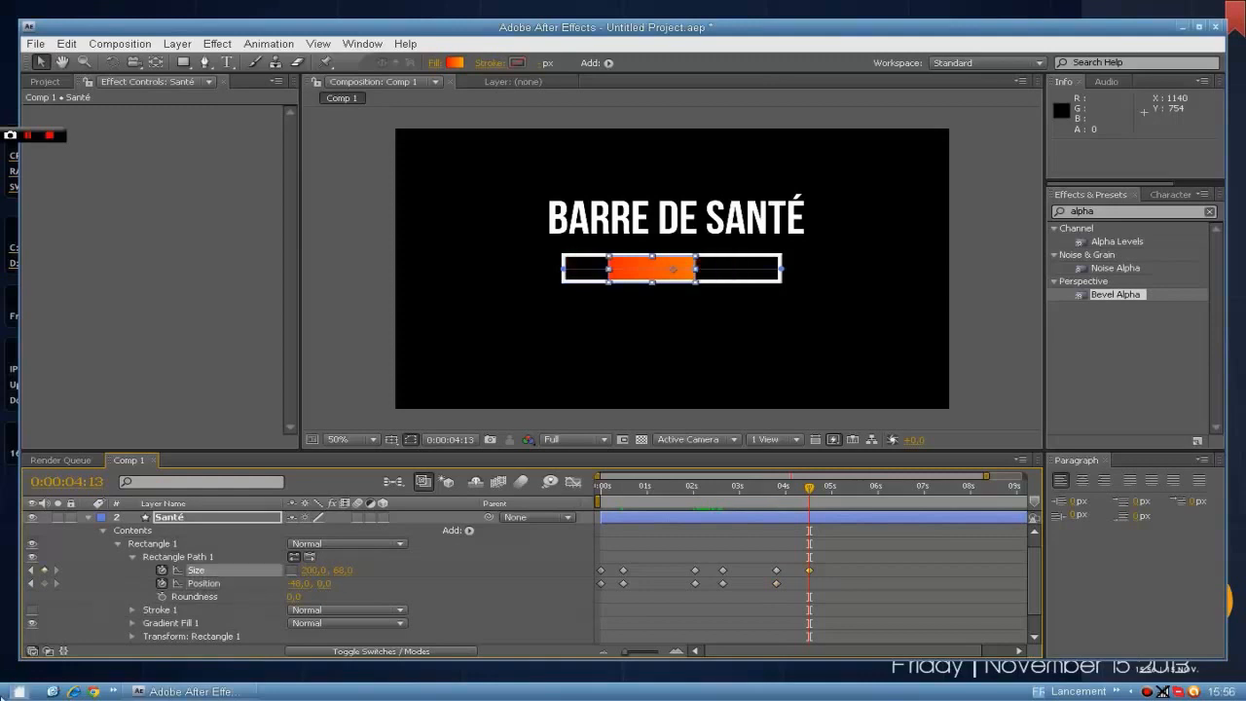
left_click_drag(296, 583, 201, 583)
left_click(201, 583)
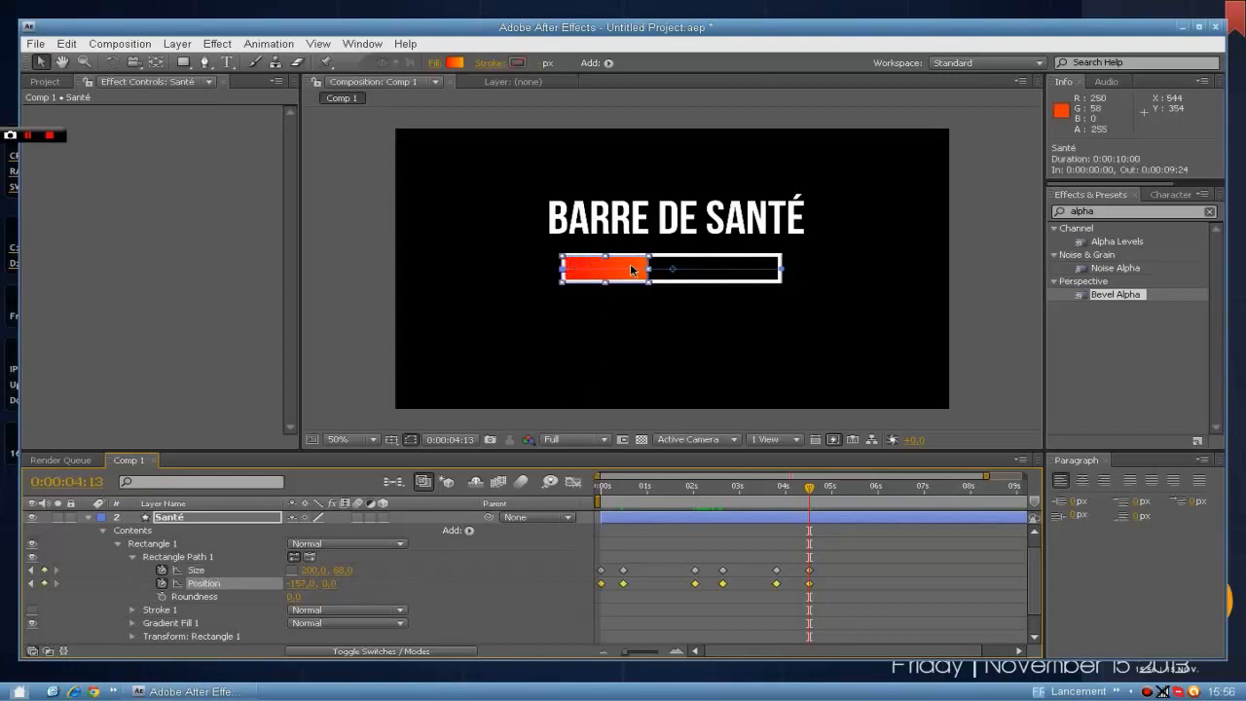
left_click(989, 340)
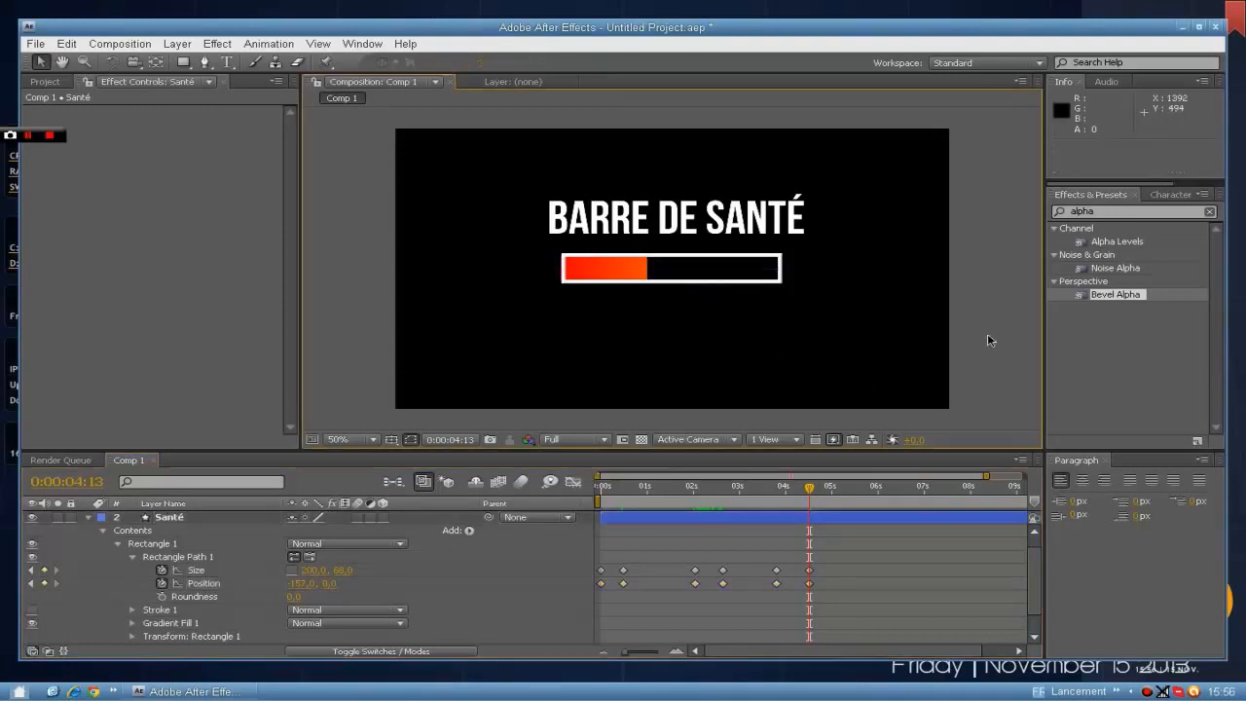
Preview the health bar animation from the start and return to 0:00:01:19.
left_click_drag(808, 489, 595, 496)
left_click(989, 284)
key("space")
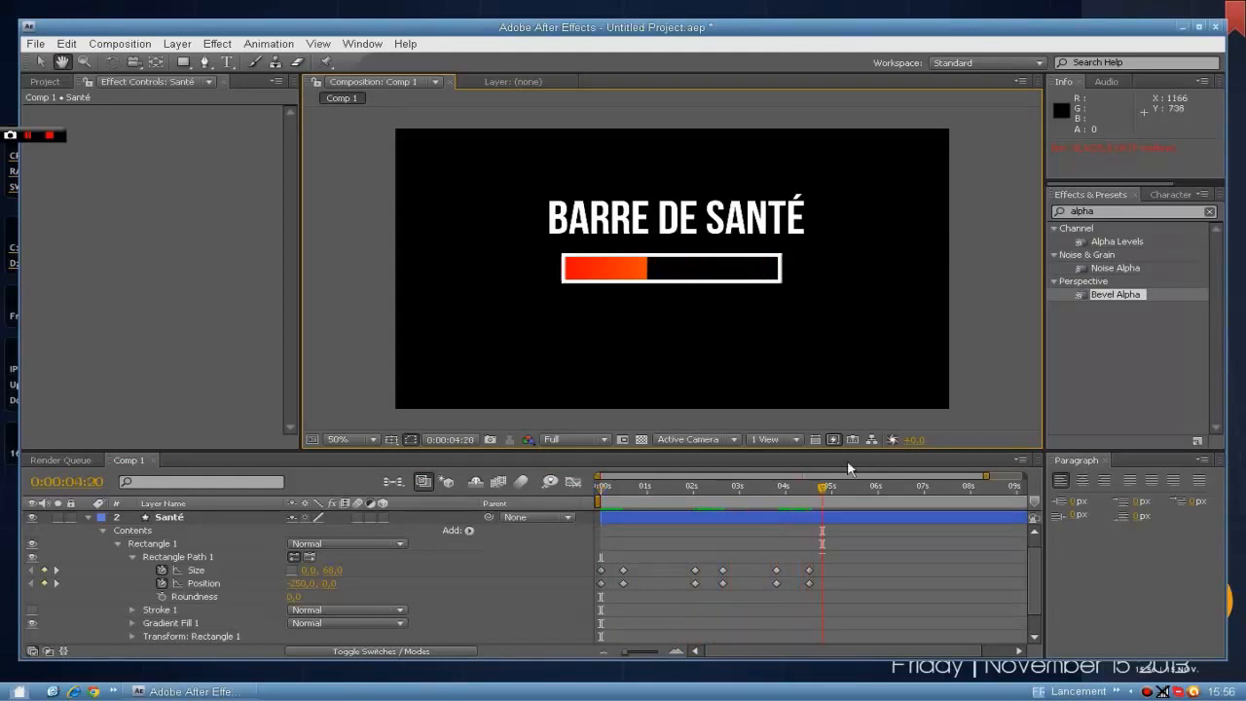
left_click(814, 489)
mouse_move(813, 489)
left_mouse_down()
mouse_move(609, 488)
mouse_move(682, 488)
left_mouse_up()
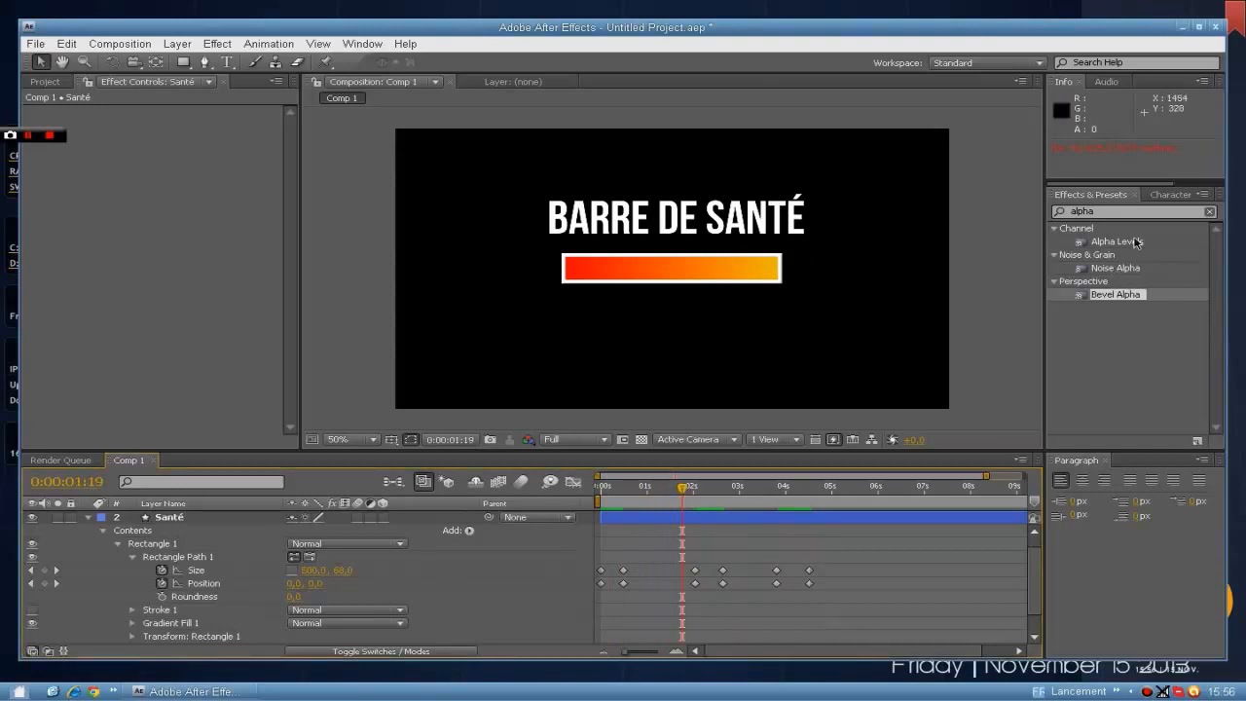
Find the Bevel Alpha effect, apply it to the "barre de santé" text layer and set its Edge Thickness to 4.
left_click(1209, 213)
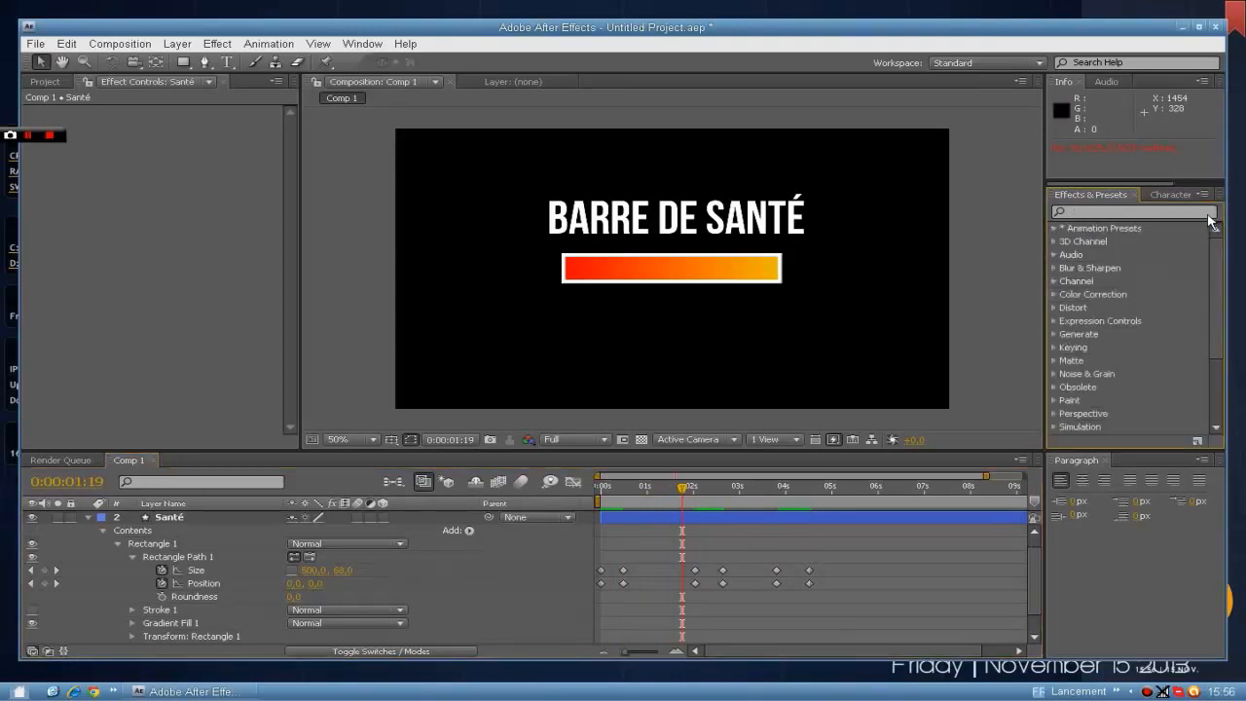
type("bevel")
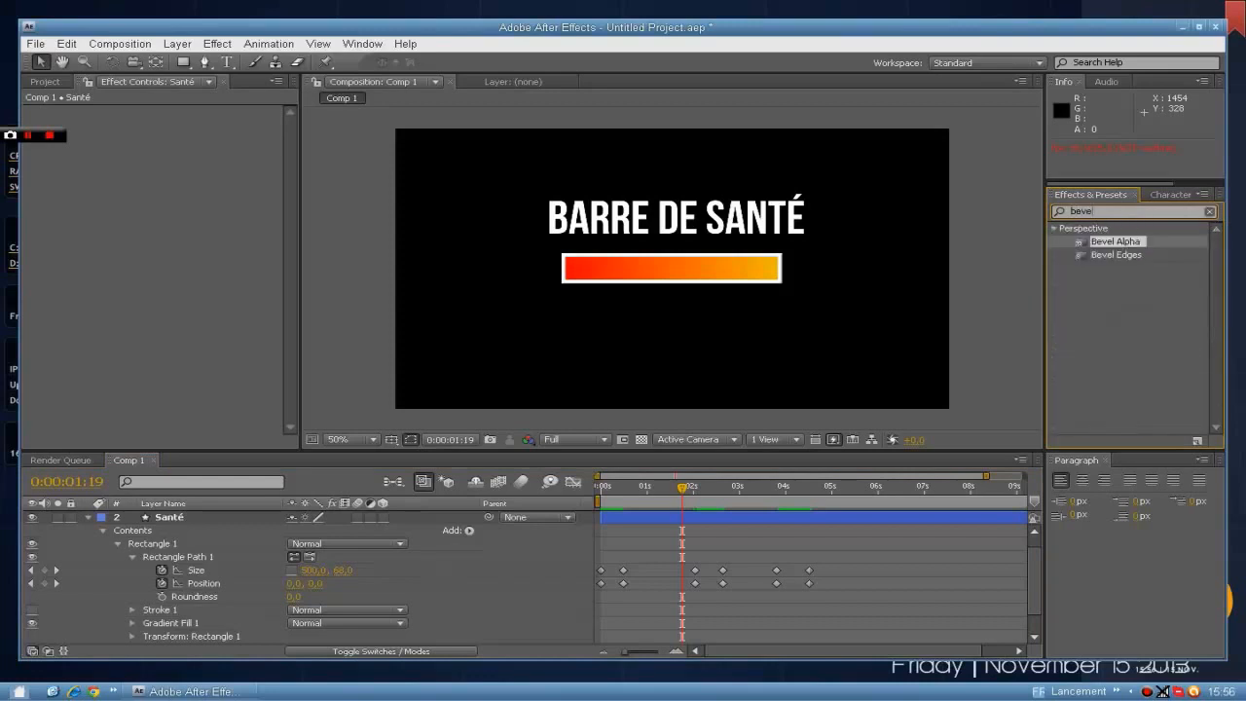
left_click_drag(1137, 245, 598, 200)
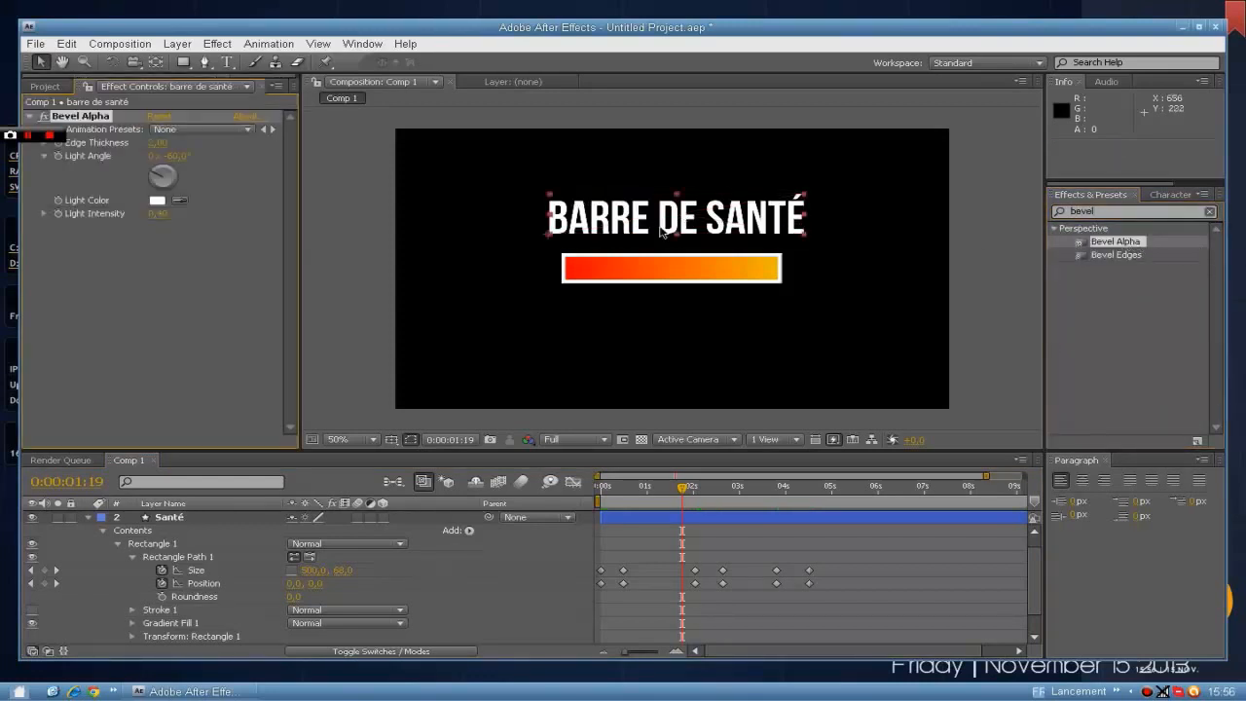
left_click(158, 142)
key("Return")
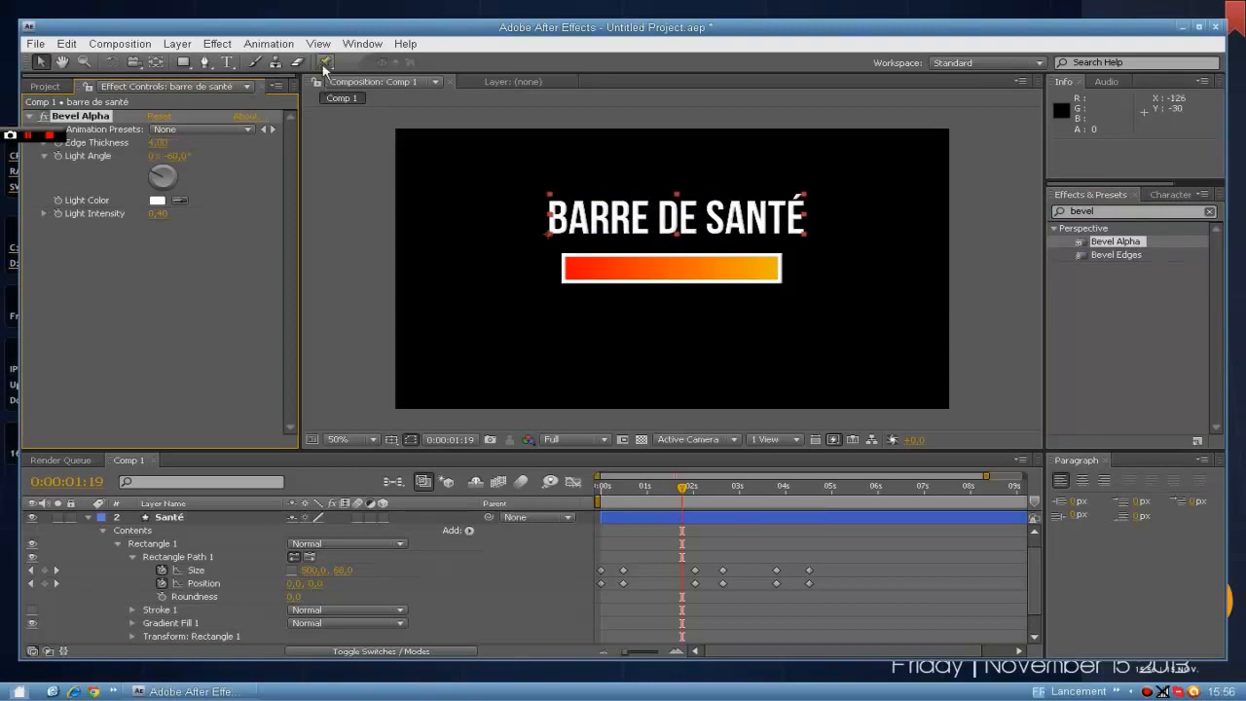
Deselect the text layer and inspect the bevel on the title and bar outline at close range.
left_click(996, 189)
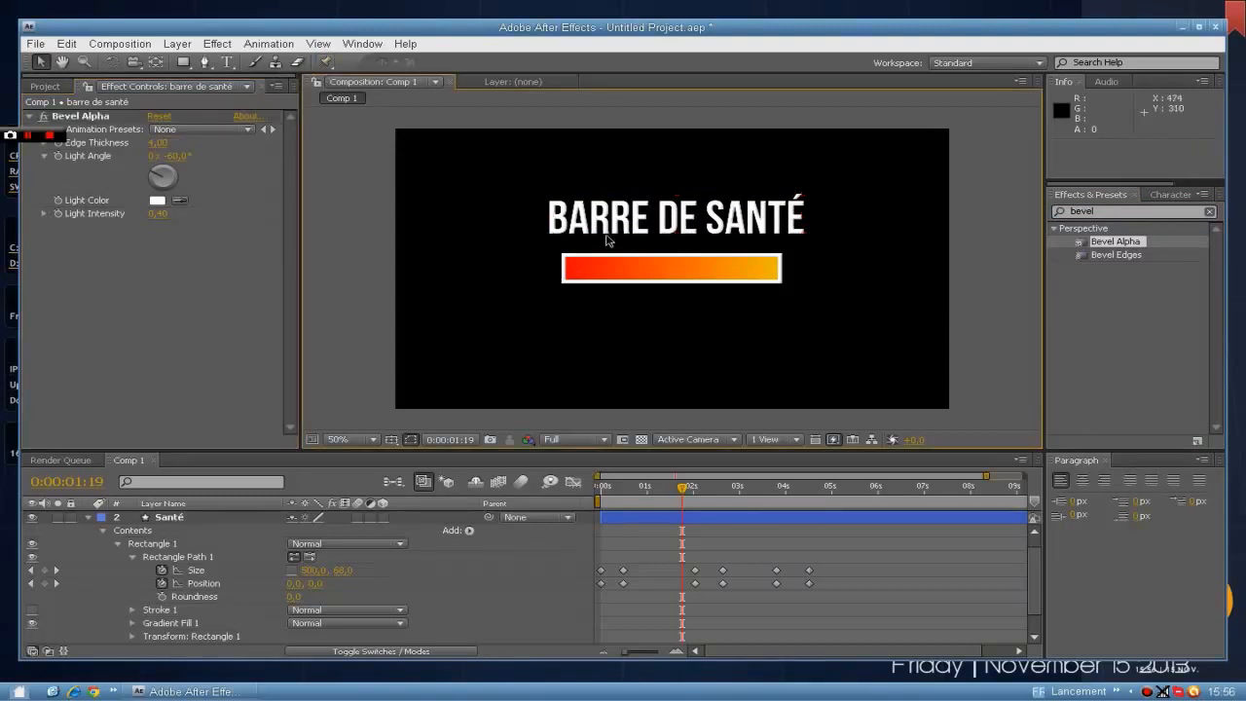
scroll(608, 234, "up", 6)
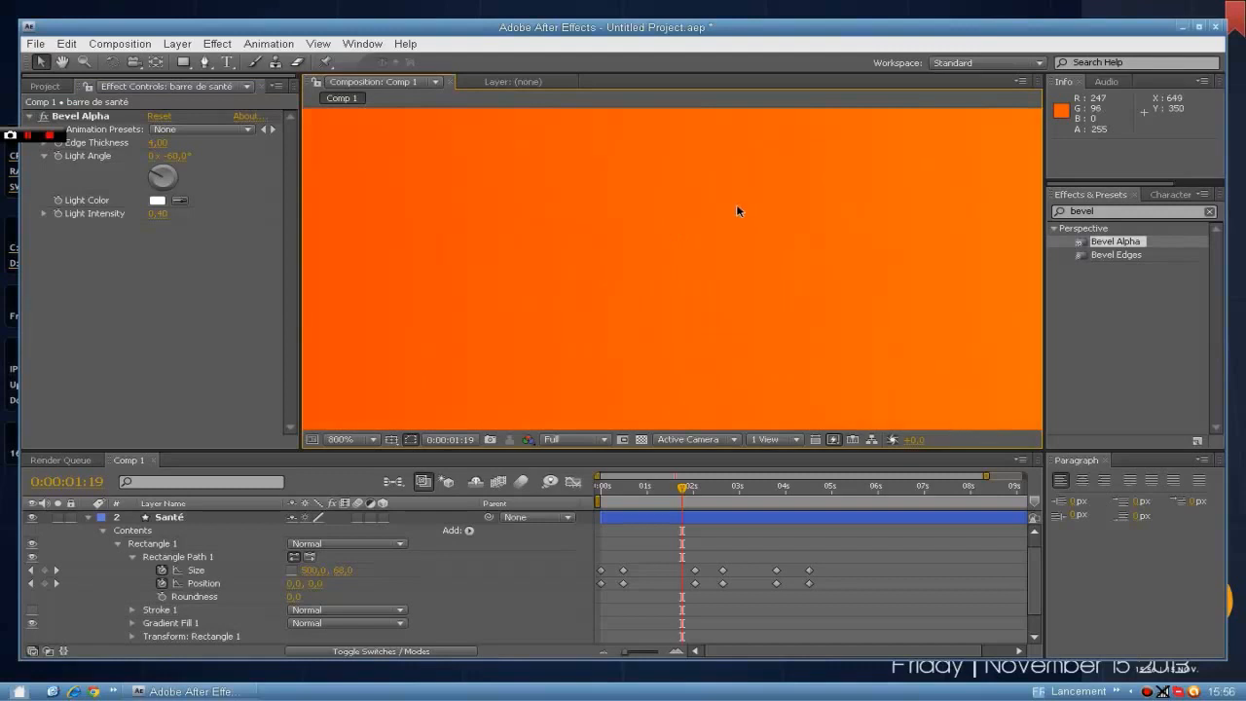
scroll(736, 209, "down", 6)
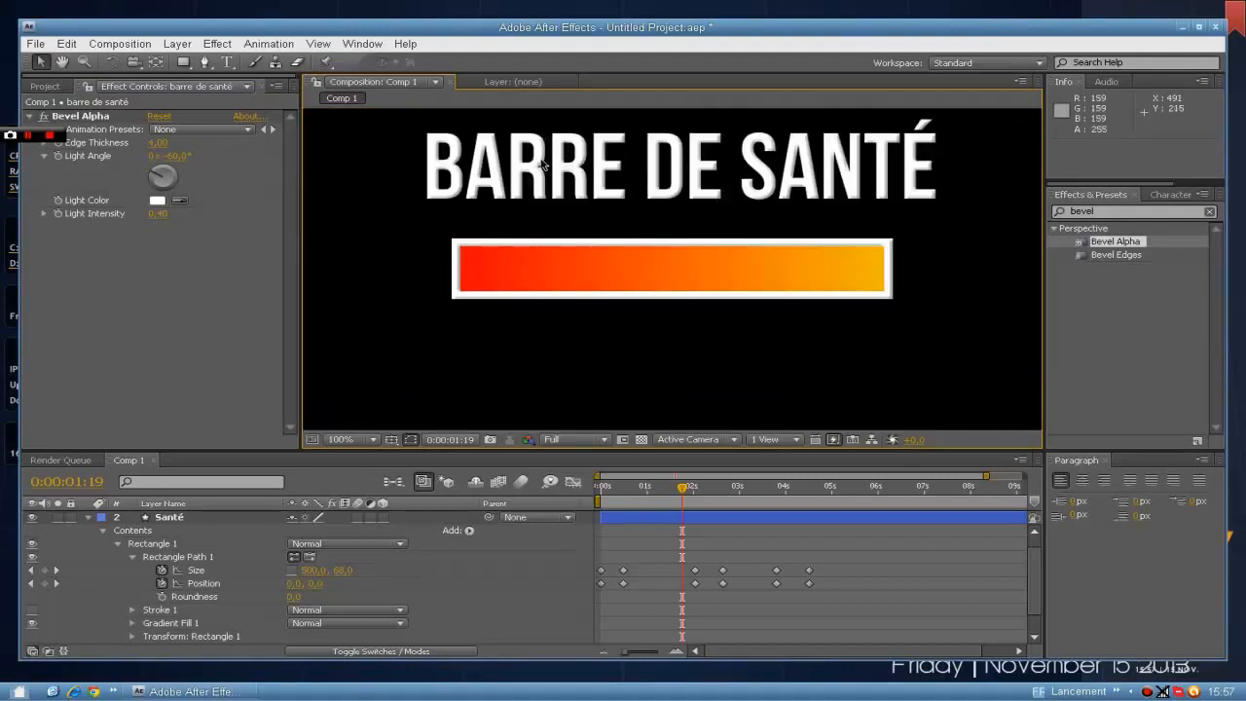
scroll(716, 198, "down", 2)
scroll(715, 198, "down", 1)
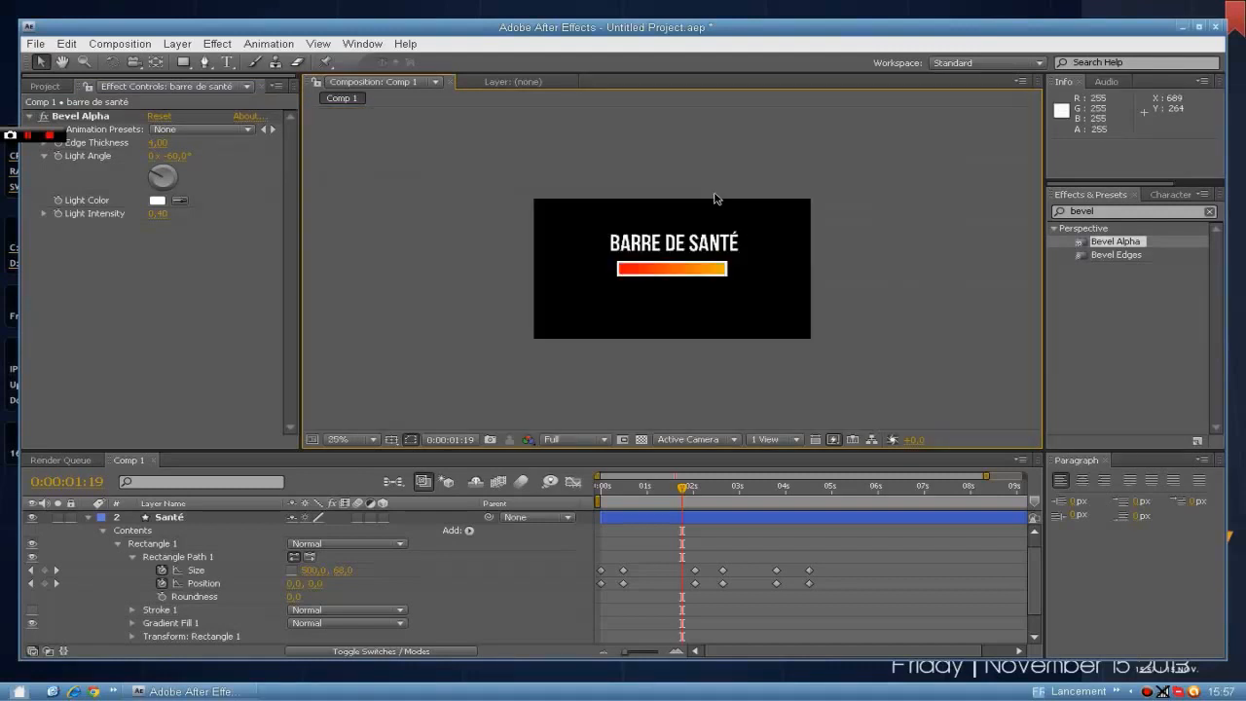
scroll(622, 302, "up", 1)
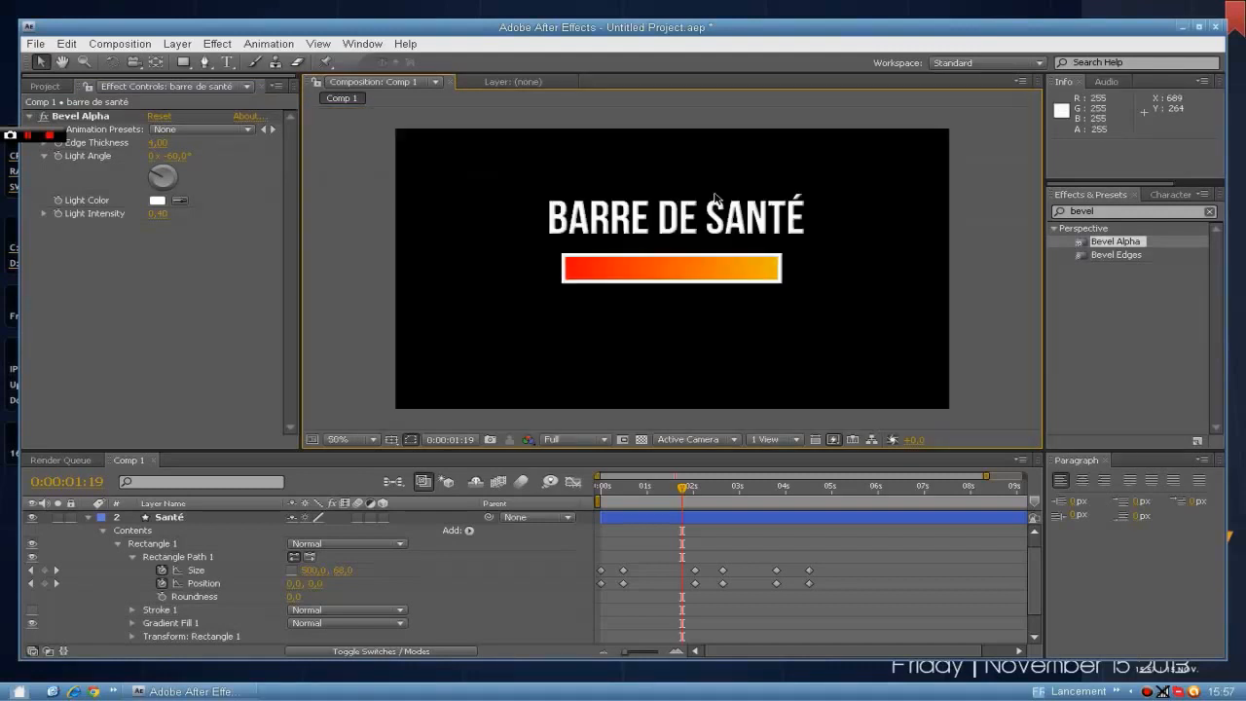
Collapse the Santé layer, select the Contour, Santé and "barre de santé" layers together, and move them to the upper-left area of the composition frame.
left_click(91, 517)
left_click(175, 519)
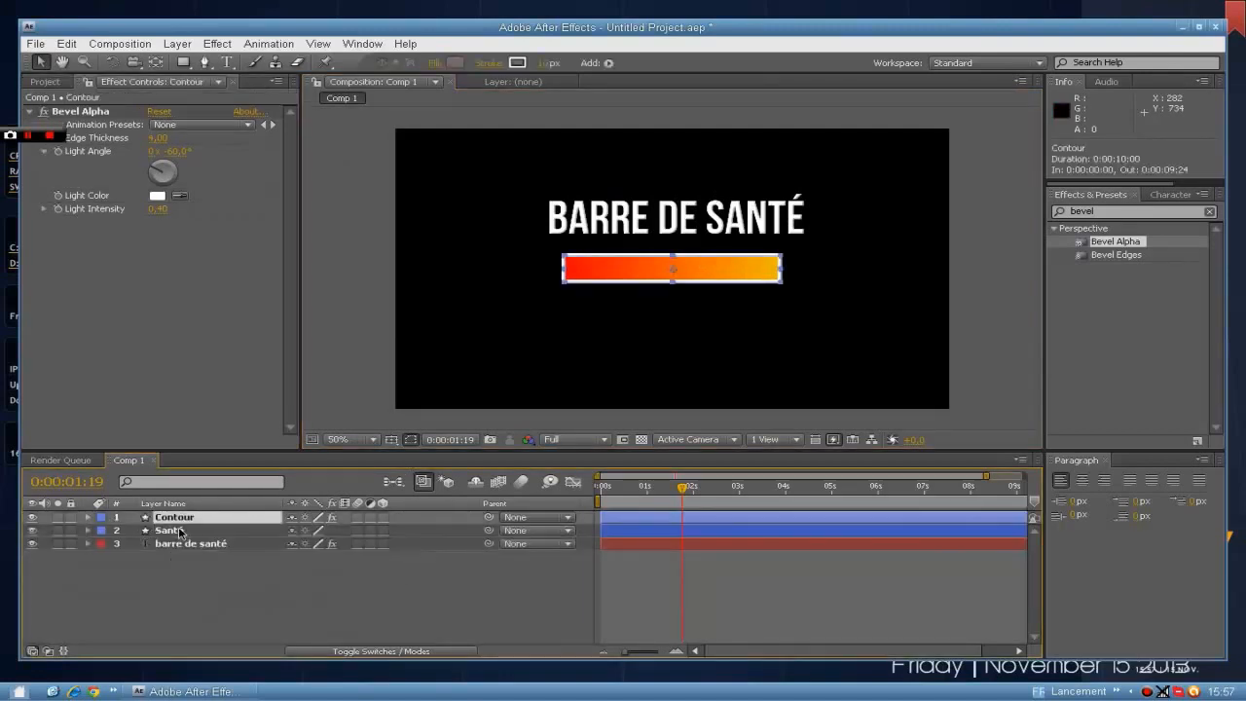
left_click(180, 531, "ctrl")
left_click(189, 543, "ctrl")
left_click_drag(595, 264, 534, 212)
left_click(707, 114)
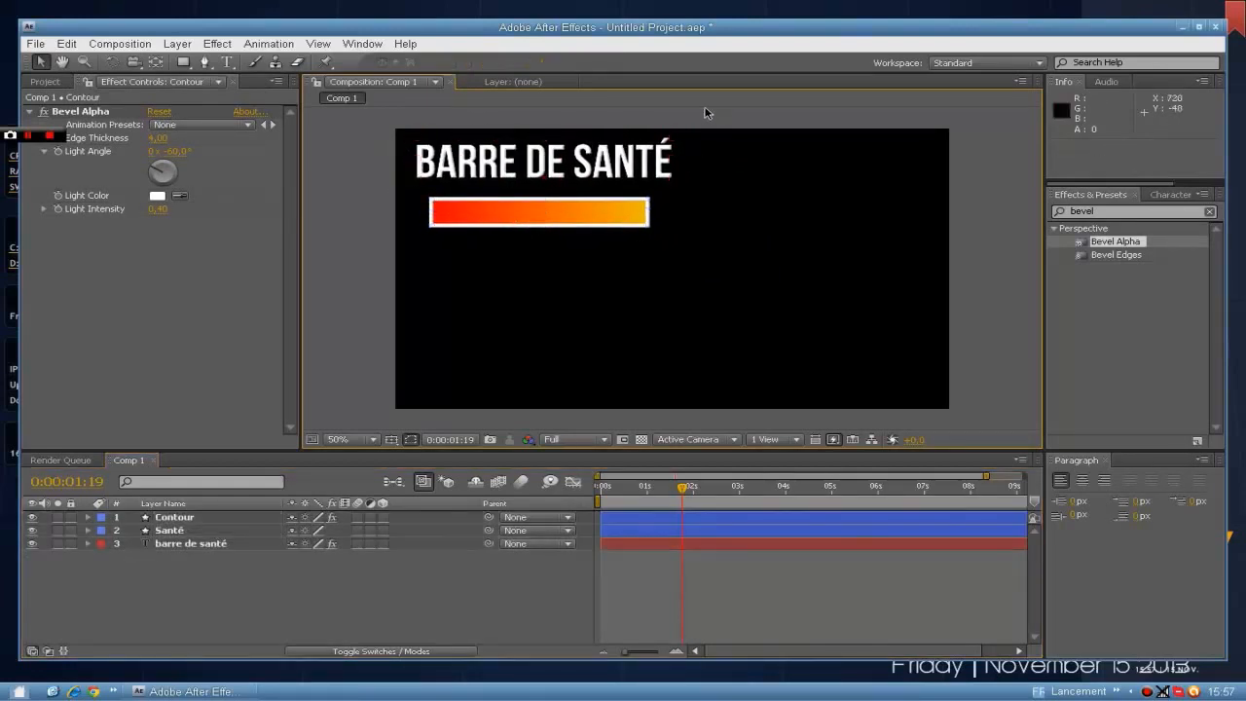